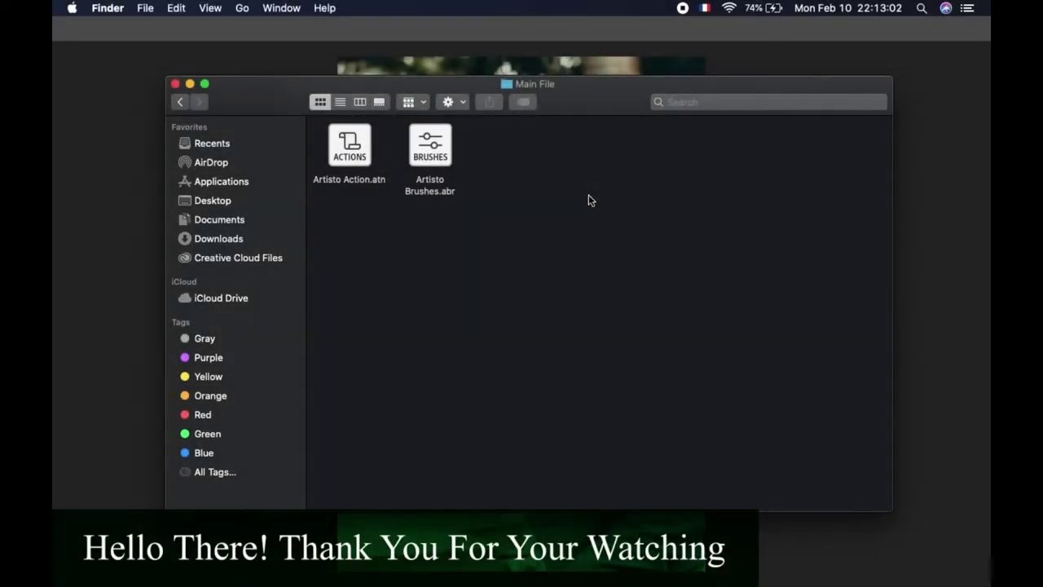
# Select Artisto Action.atn and Artisto Brushes.abr in Finder and drop them onto Photoshop's Dock icon.
pyautogui.click(430, 186)
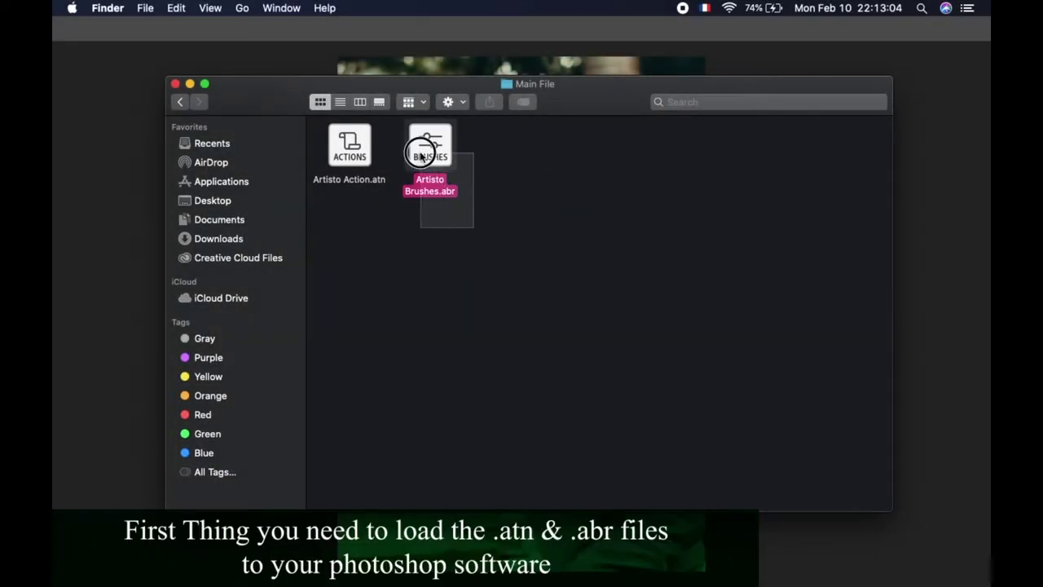
pyautogui.click(354, 179)
pyautogui.moveTo(543, 259); pyautogui.dragTo(325, 122)
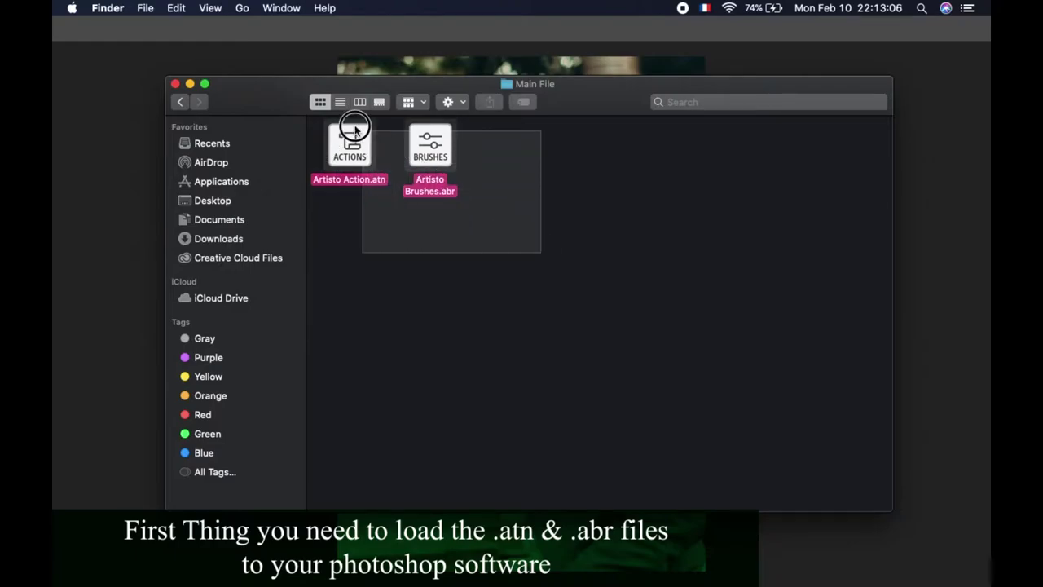
pyautogui.moveTo(440, 163)
pyautogui.mouseDown()
pyautogui.moveTo(479, 530)
pyautogui.moveTo(465, 530)
pyautogui.mouseUp()
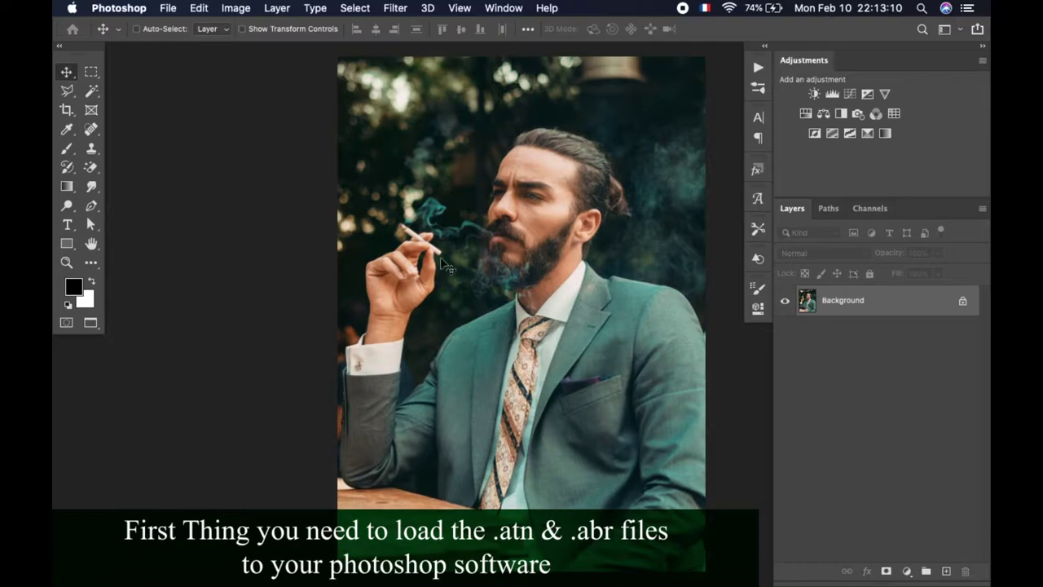
# Browse the Actions panel's Artisto PS Action set and its options menu.
pyautogui.click(757, 68)
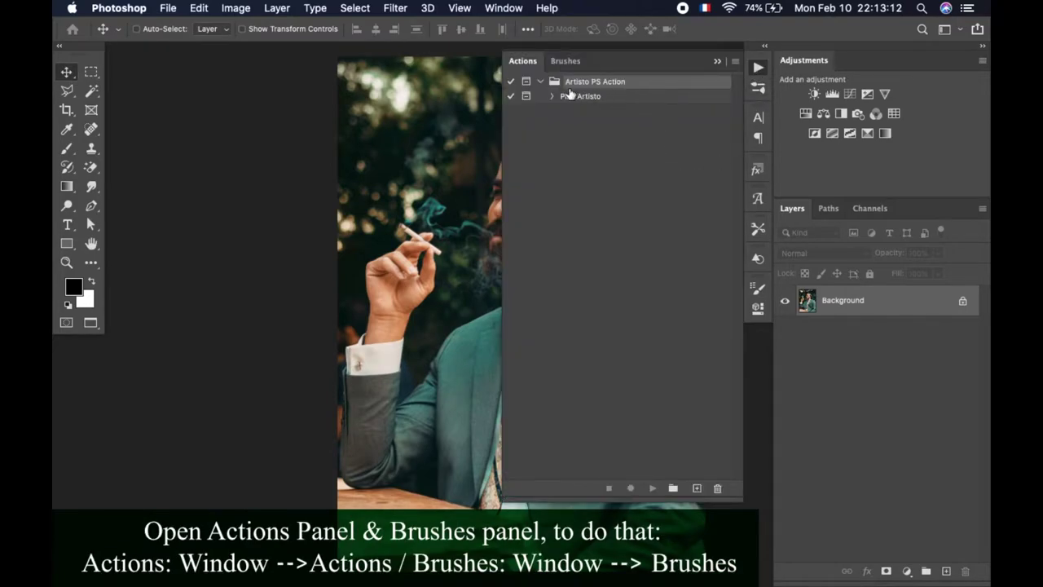
pyautogui.click(570, 96)
pyautogui.click(594, 82)
pyautogui.click(736, 62)
pyautogui.click(702, 81)
pyautogui.click(503, 8)
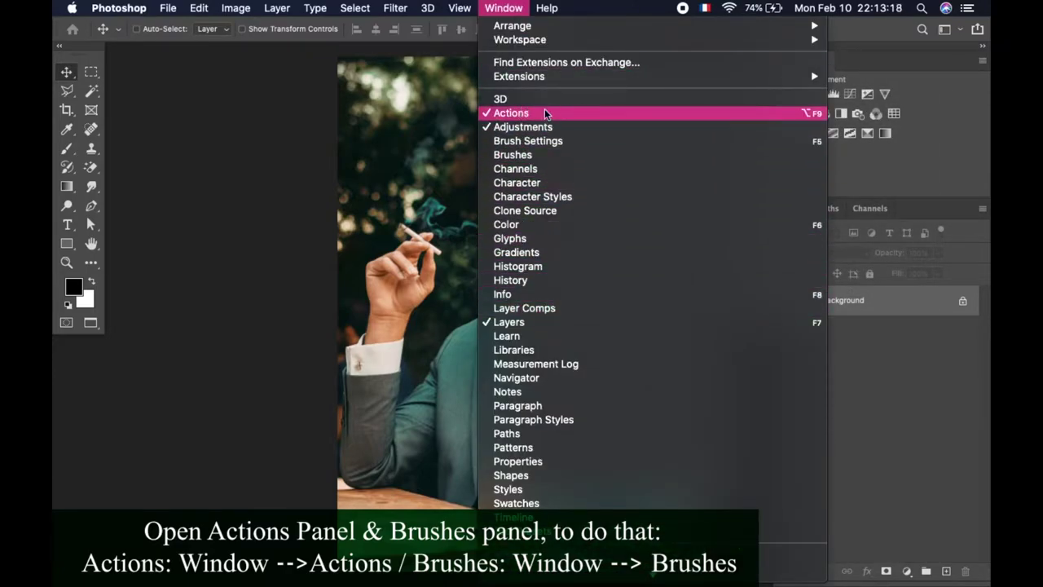
pyautogui.click(963, 162)
# Load Artisto Action.atn into the Actions panel via Load Actions.
pyautogui.click(734, 61)
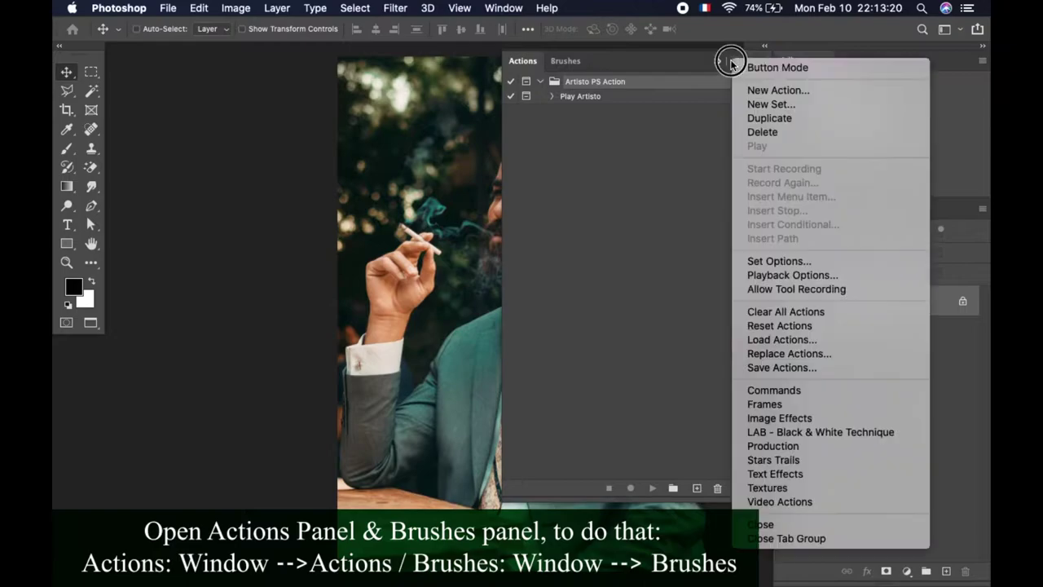
pyautogui.click(780, 341)
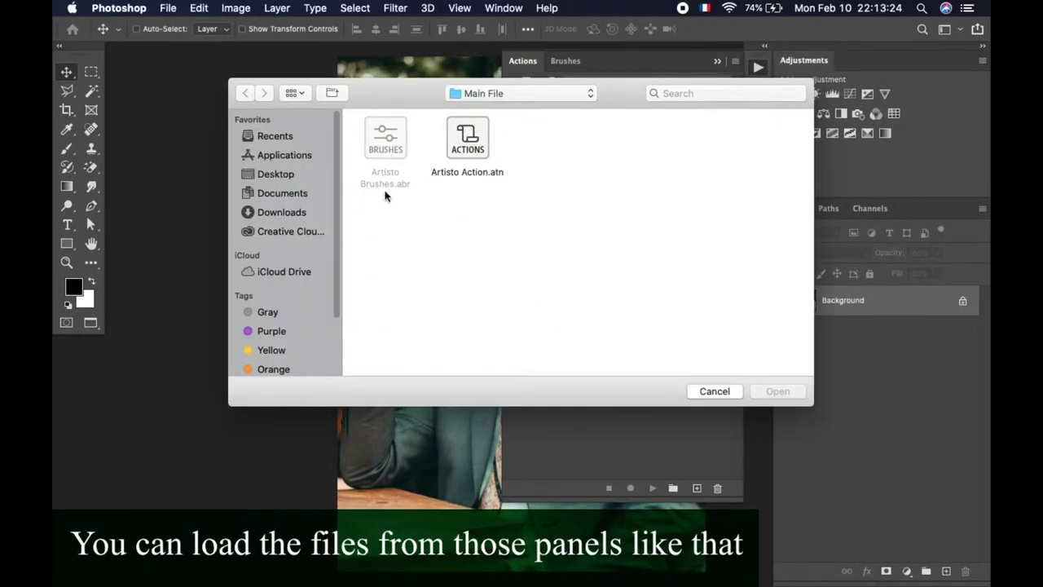
pyautogui.click(463, 140)
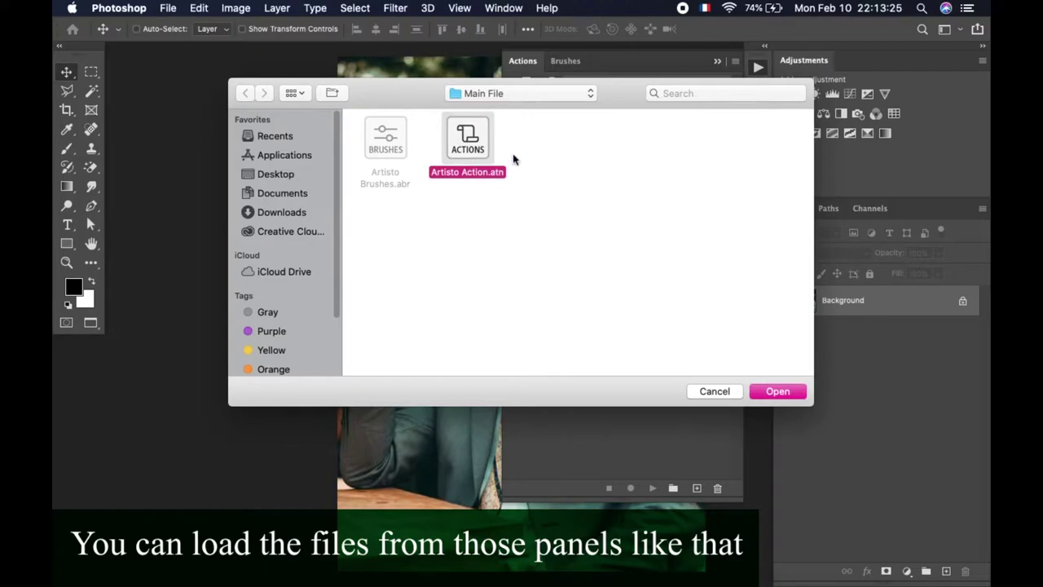
pyautogui.click(778, 392)
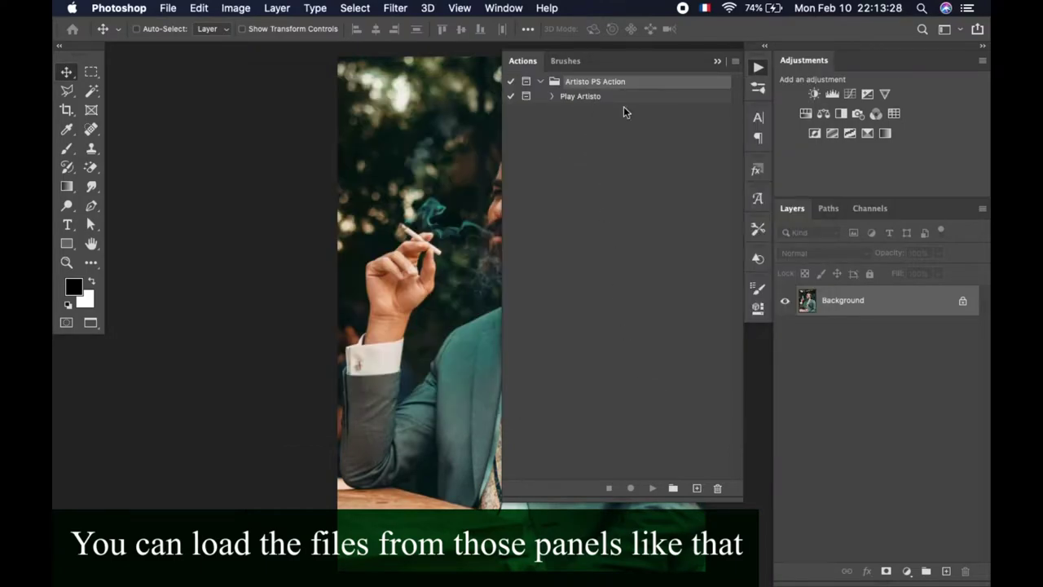
# Switch to the brush presets and select the Artisto Brushes folder.
pyautogui.click(756, 88)
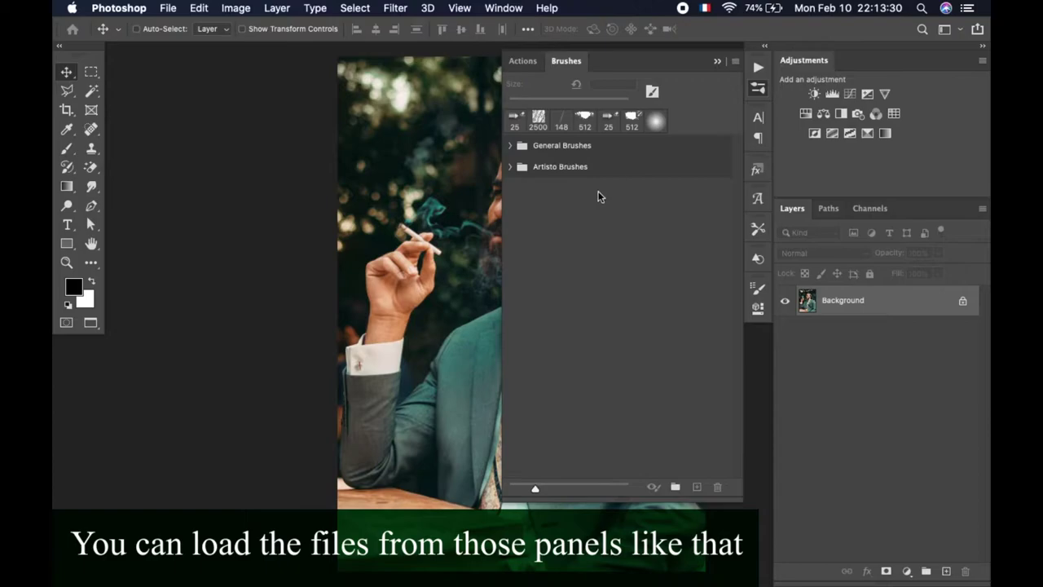
pyautogui.moveTo(570, 168)
pyautogui.mouseDown()
pyautogui.moveTo(722, 492)
pyautogui.moveTo(577, 185)
pyautogui.mouseUp()
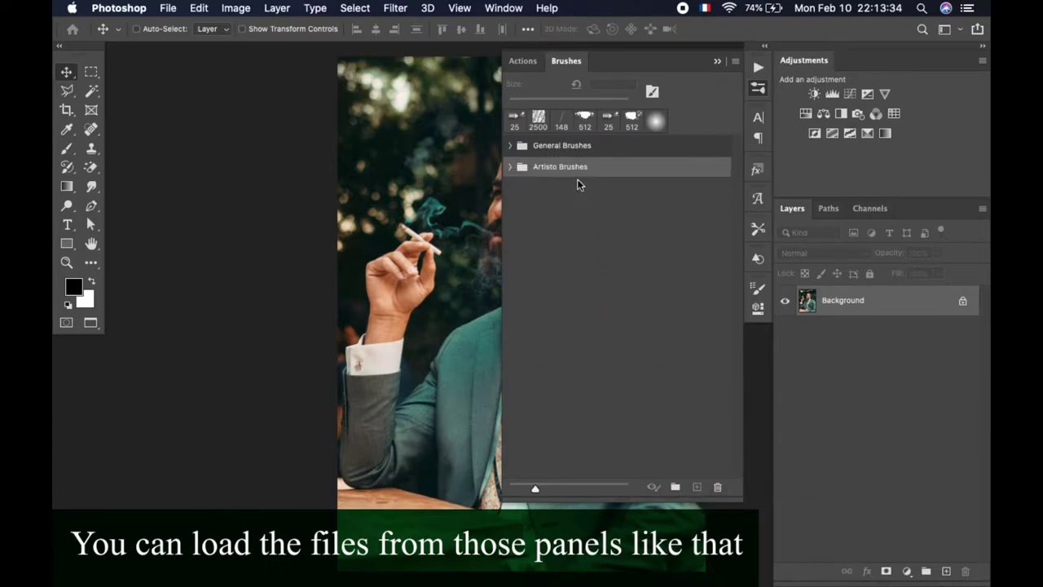
pyautogui.click(734, 61)
pyautogui.click(504, 8)
pyautogui.scroll(-2, 571, 448)
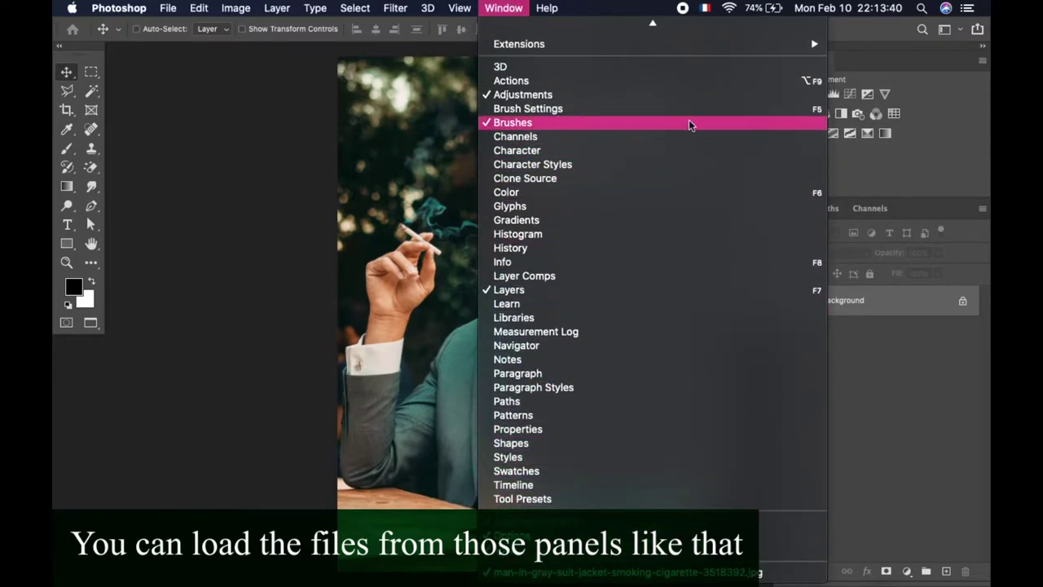
# Import Artisto Brushes.abr into the brush presets.
pyautogui.click(690, 122)
pyautogui.click(736, 64)
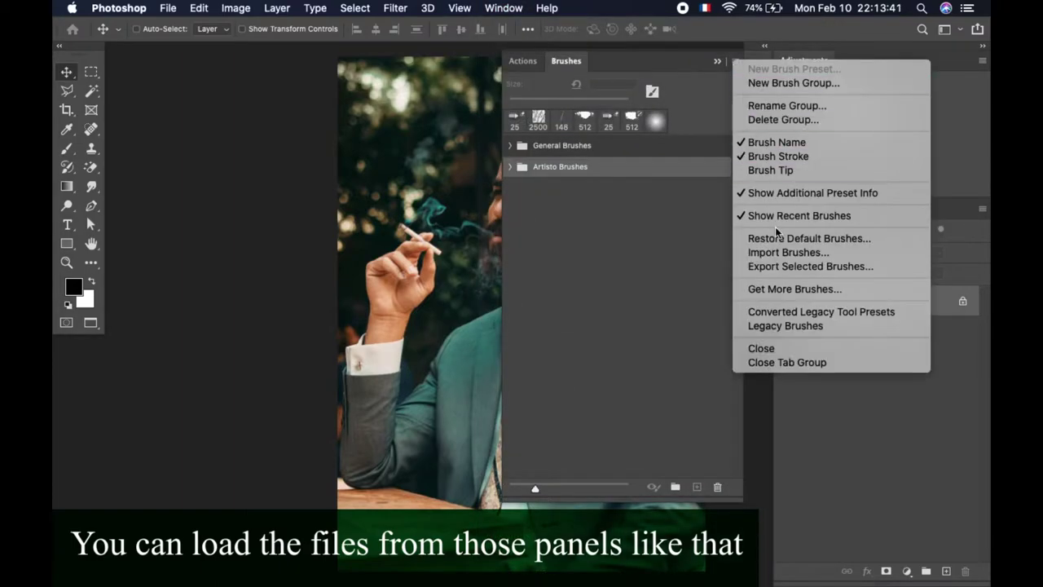
pyautogui.click(810, 254)
pyautogui.click(405, 189)
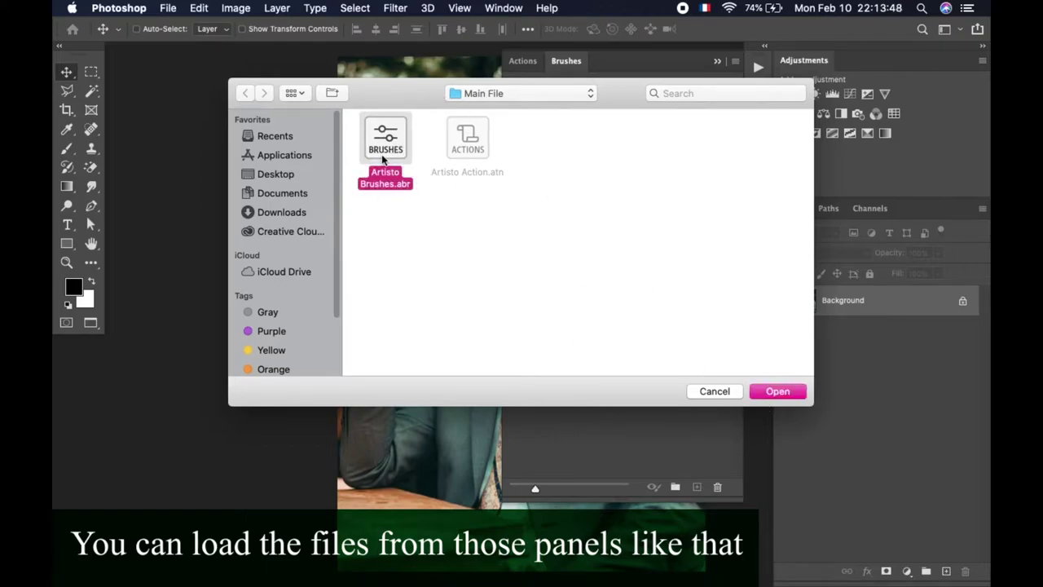
pyautogui.click(782, 391)
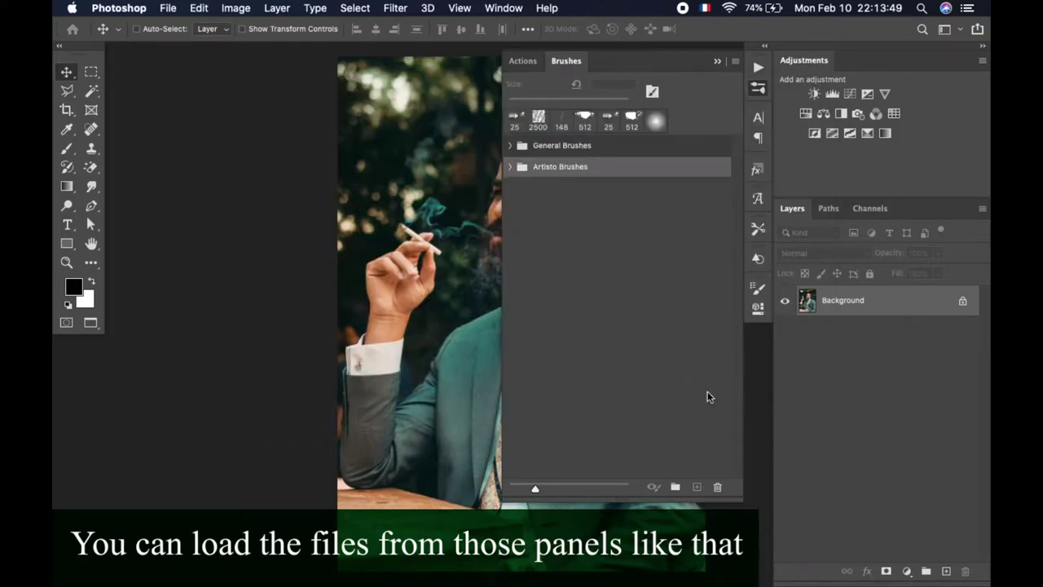
# Expand the Artisto Brushes folder to preview its brushes, then collapse it.
pyautogui.click(511, 167)
pyautogui.scroll(-5, 619, 339)
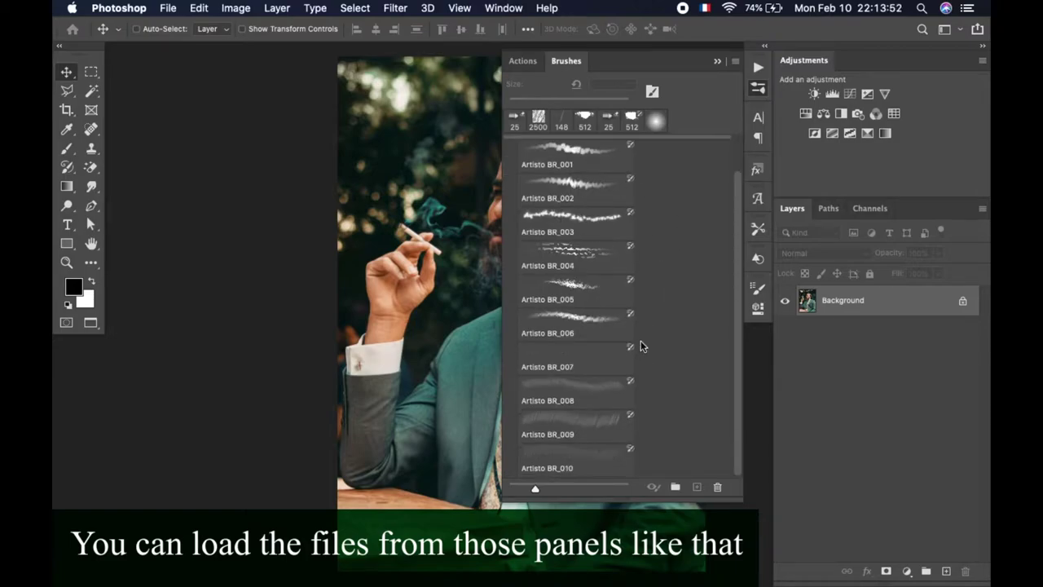
pyautogui.scroll(5, 619, 326)
pyautogui.click(513, 167)
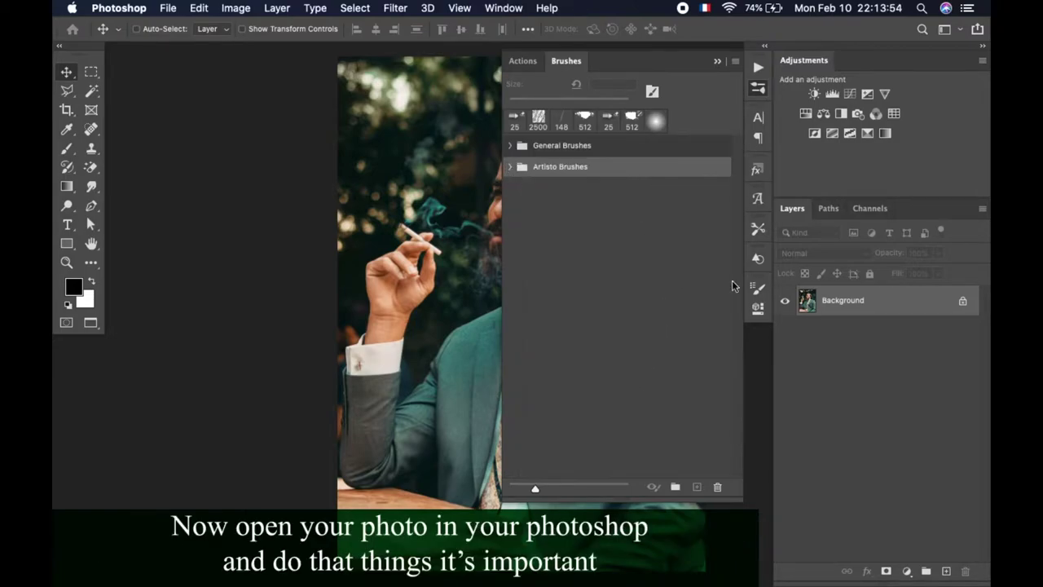
# Return to the Actions list and inspect the Play Artisto action's steps.
pyautogui.click(758, 87)
pyautogui.click(758, 66)
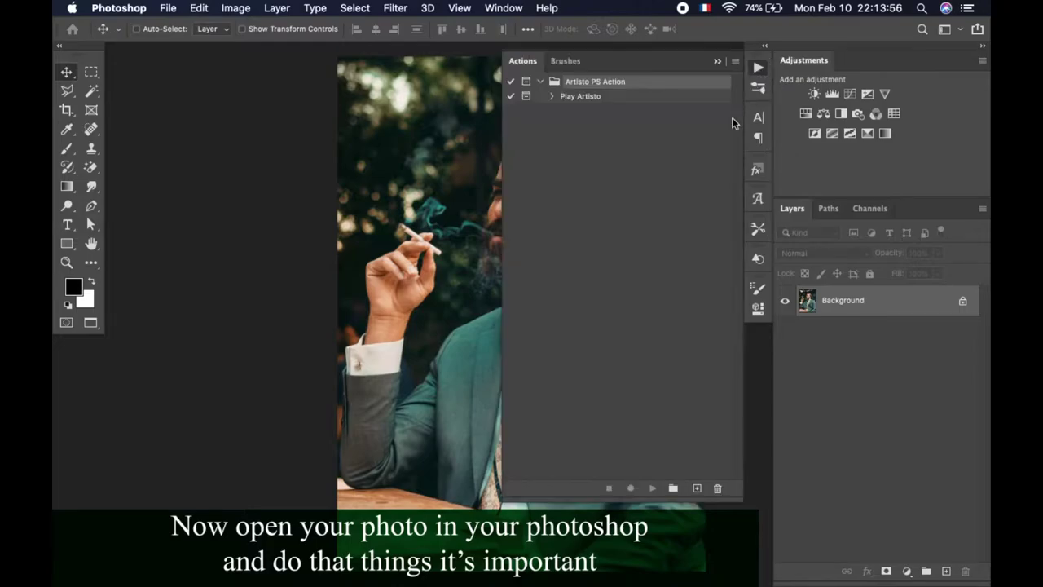
pyautogui.click(540, 82)
pyautogui.click(580, 98)
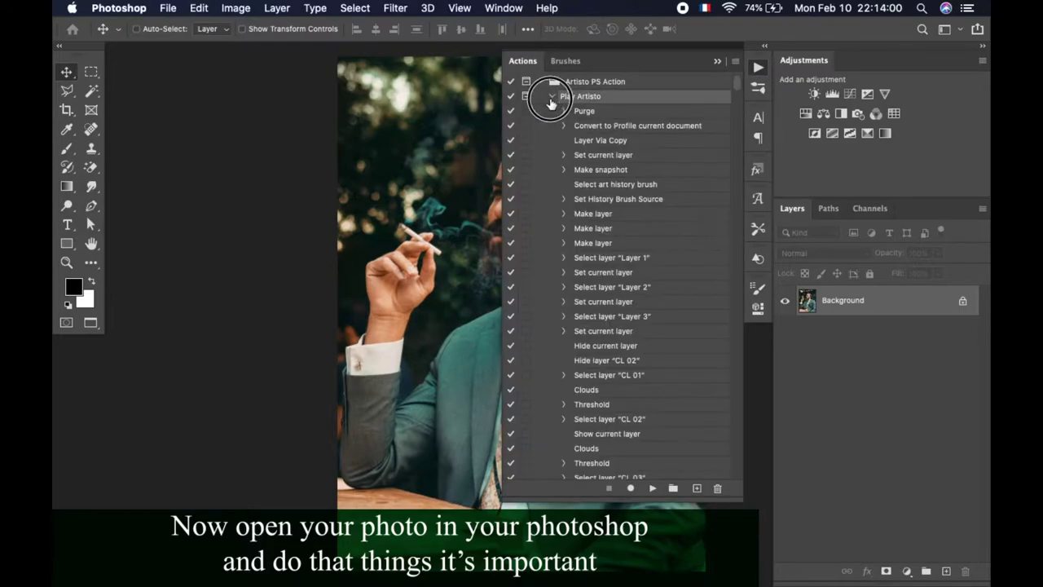
pyautogui.click(552, 96)
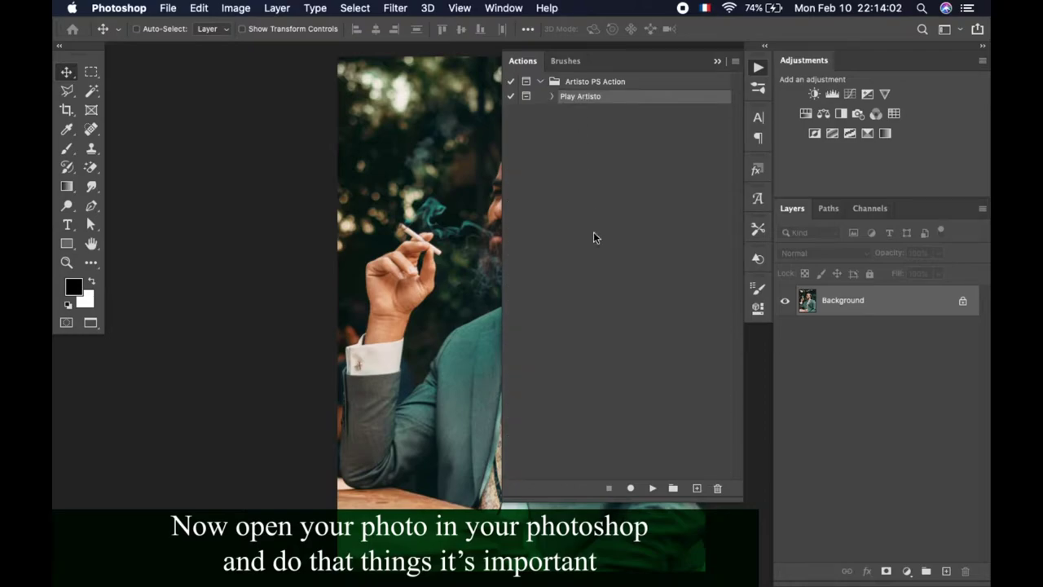
pyautogui.click(200, 8)
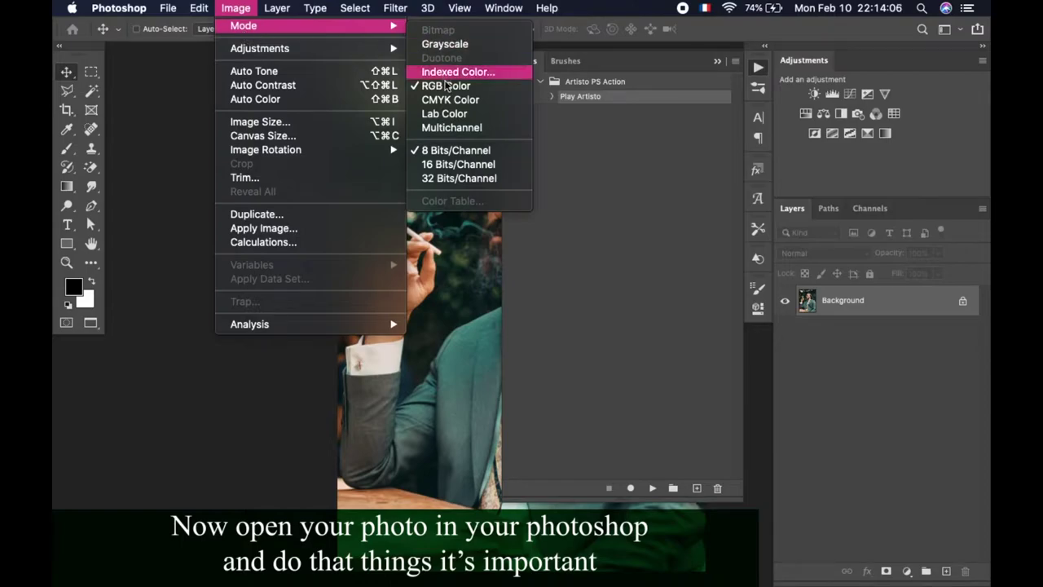
pyautogui.moveTo(245, 25)
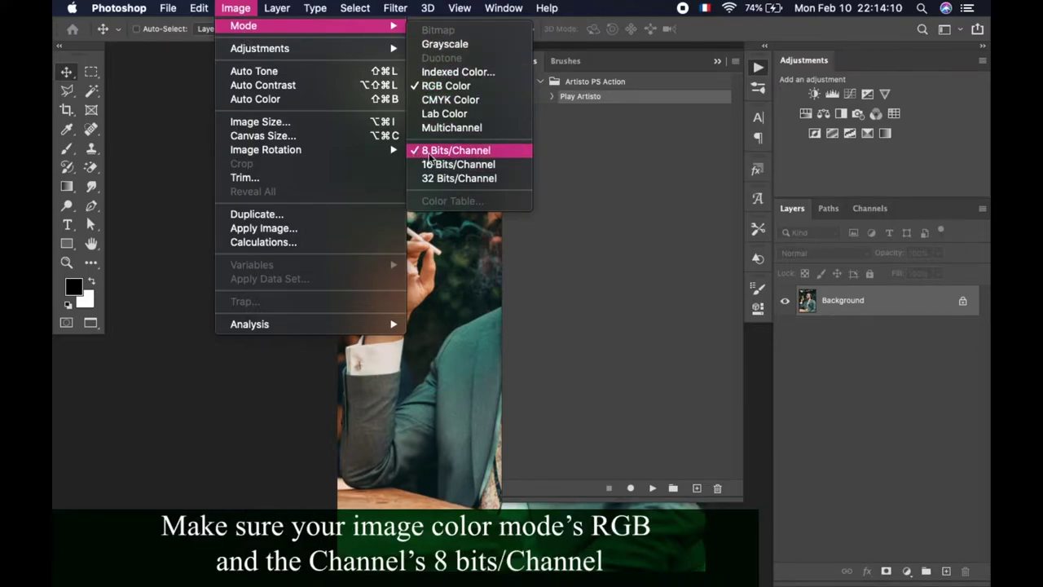
# Confirm RGB 8-bit mode, then enable Add "copy" to Copied Layers and Groups in Layers Panel Options.
pyautogui.click(985, 325)
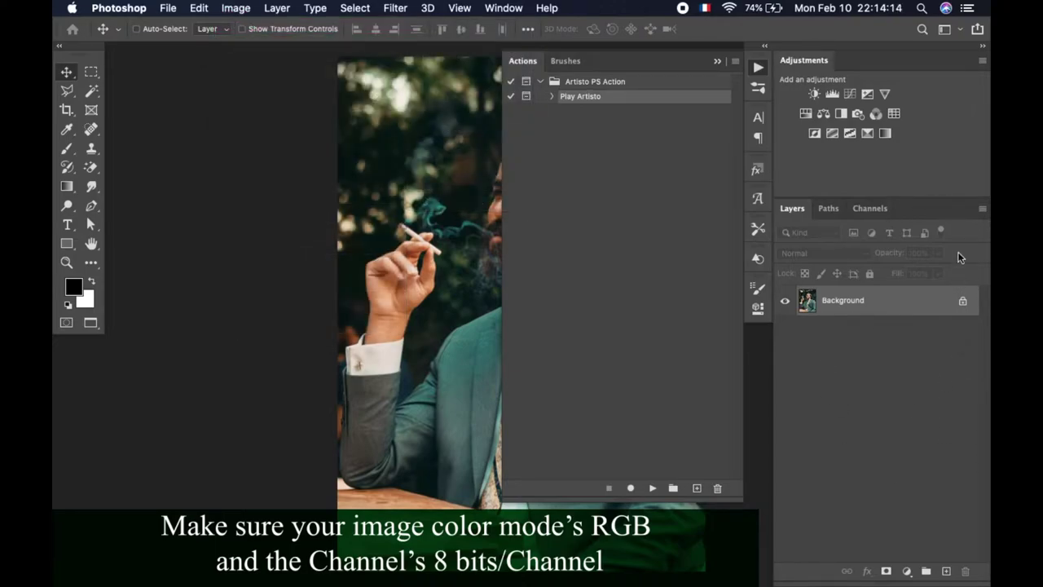
pyautogui.click(980, 209)
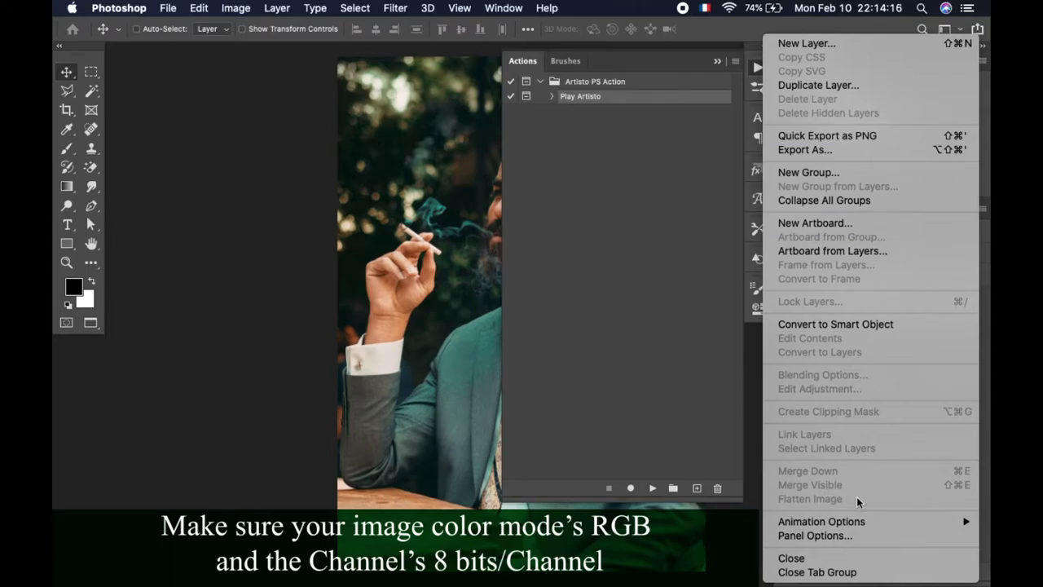
pyautogui.click(810, 538)
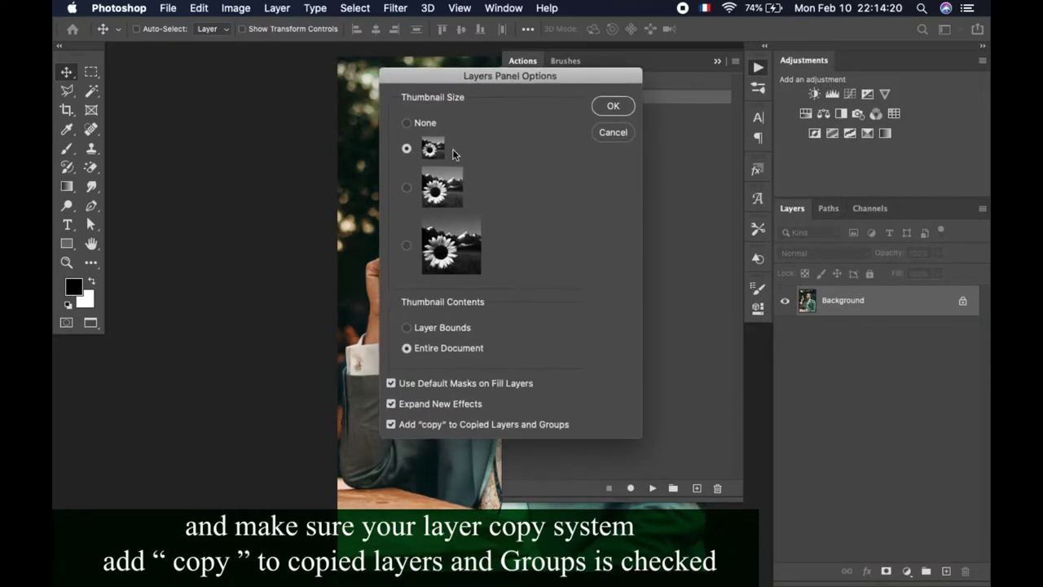
pyautogui.click(390, 425)
pyautogui.click(616, 107)
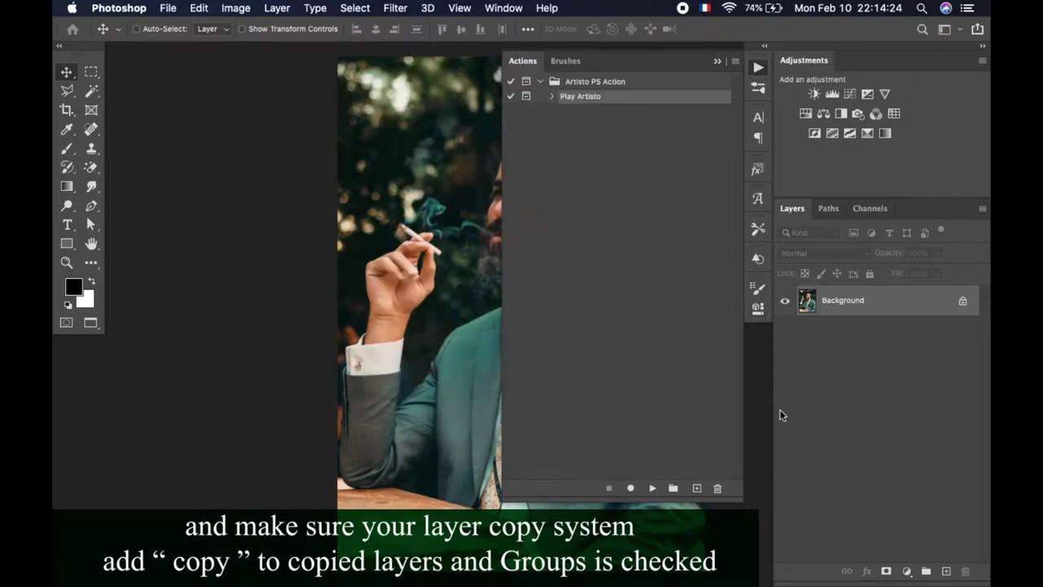
# Reselect the Play Artisto action in the Actions panel.
pyautogui.click(669, 352)
pyautogui.click(571, 98)
pyautogui.click(220, 8)
pyautogui.moveTo(266, 150)
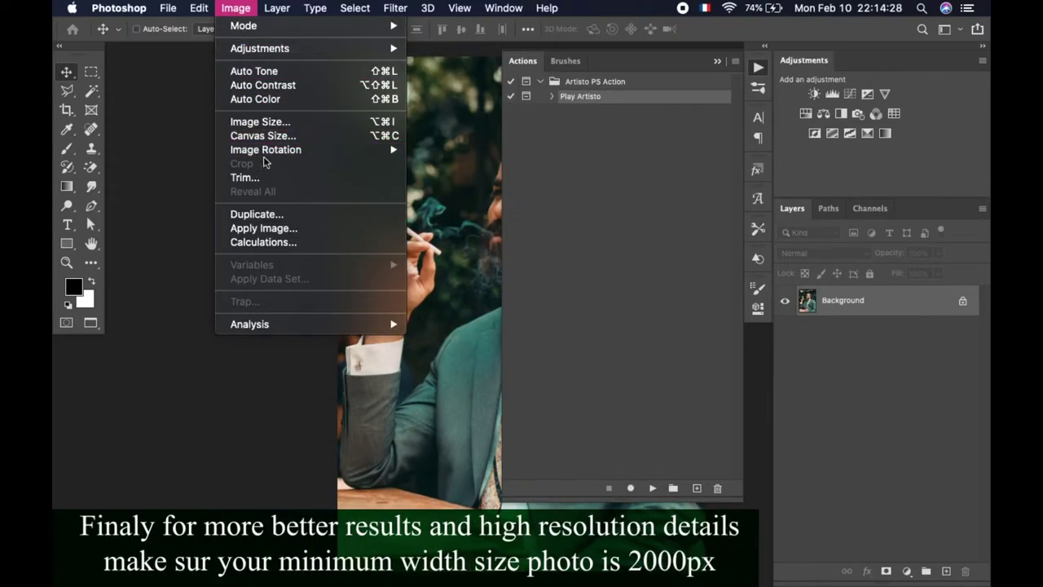
# Set Image Size width to 2000 px at 72 pixels per inch, after briefly trying 300.
pyautogui.click(261, 121)
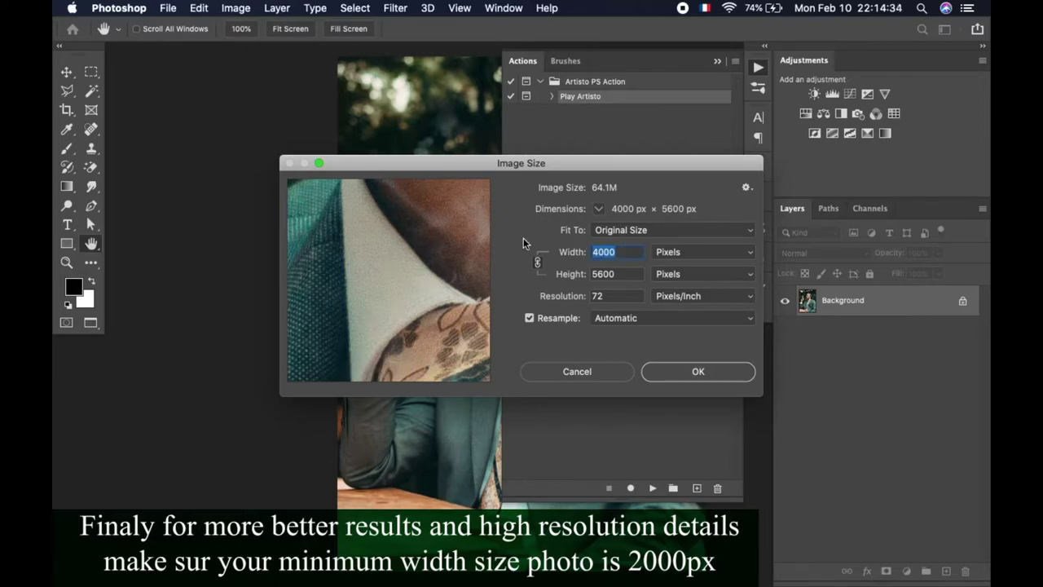
pyautogui.write('2000')
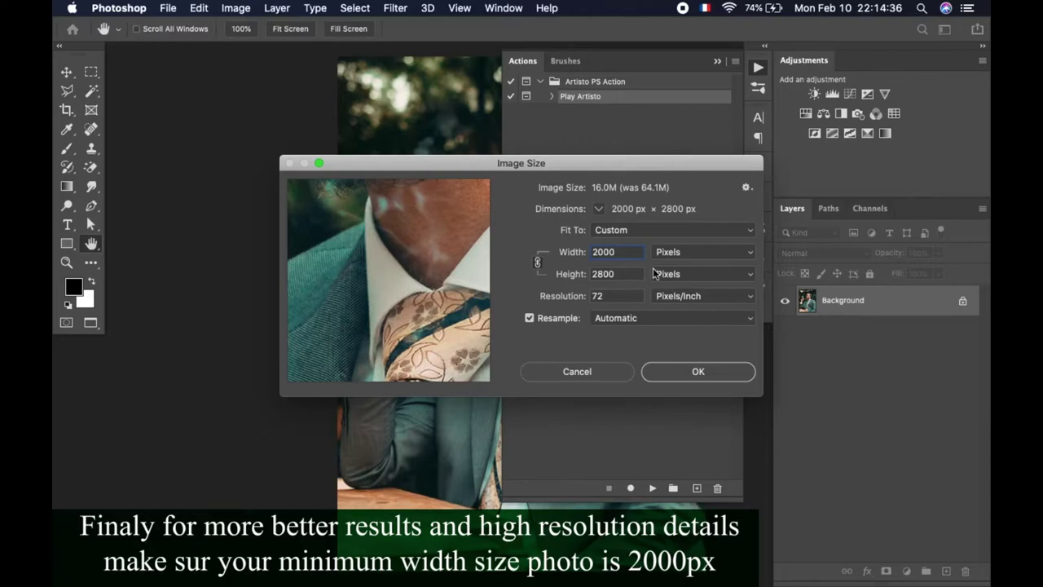
pyautogui.moveTo(625, 251); pyautogui.dragTo(583, 254)
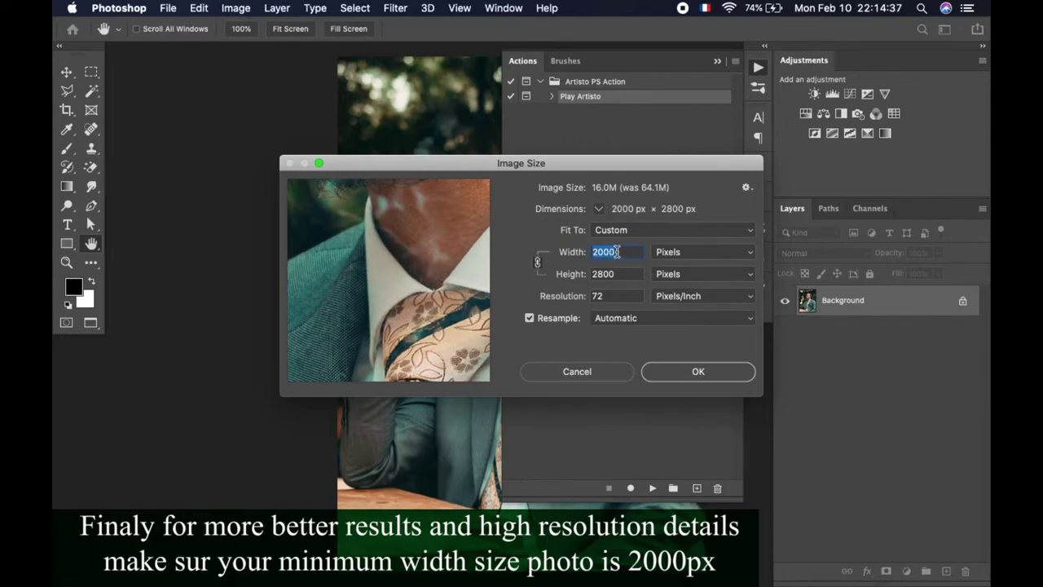
pyautogui.click(618, 295)
pyautogui.doubleClick(618, 295)
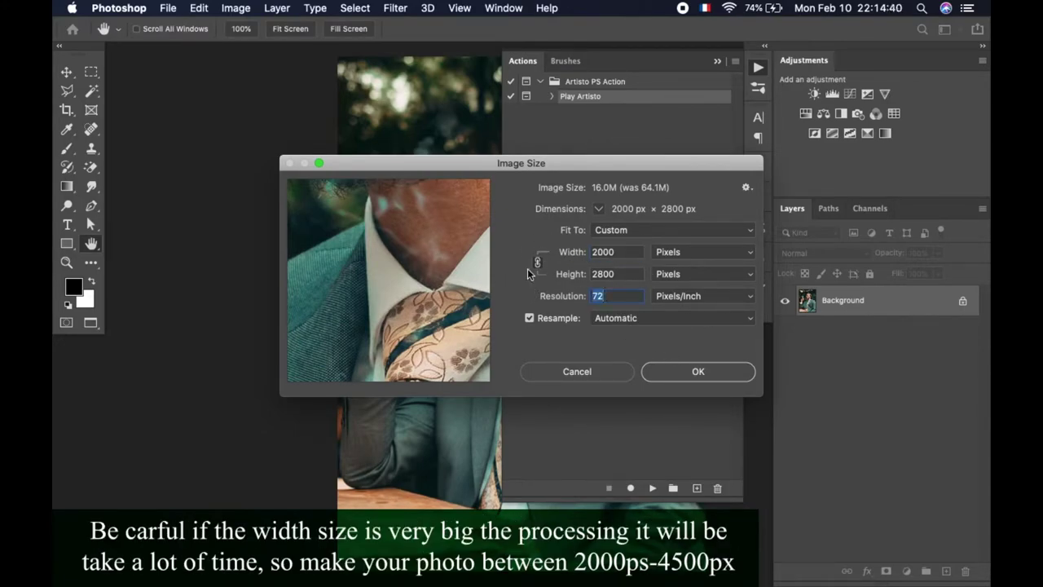
pyautogui.write('300')
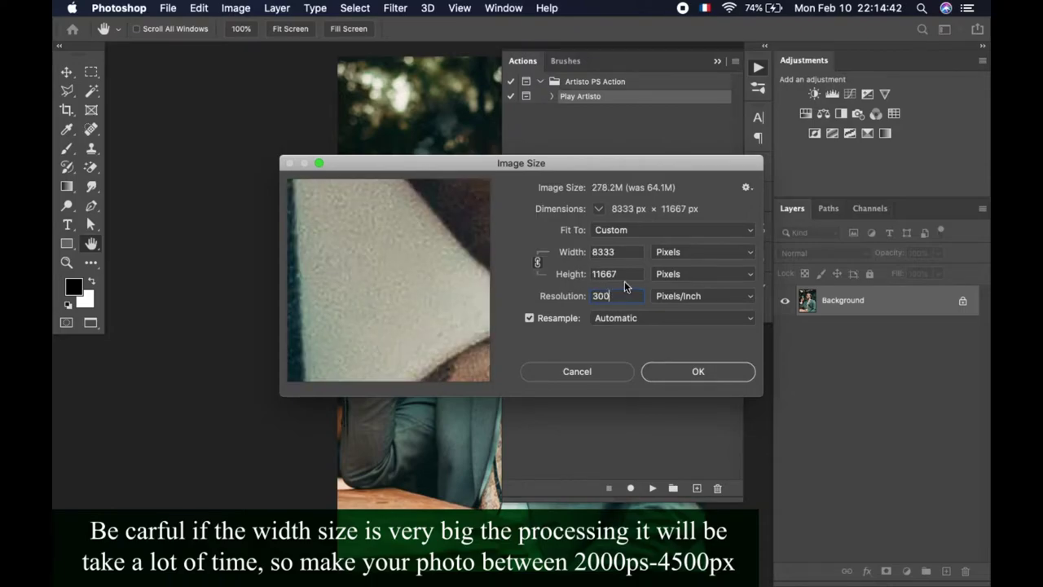
pyautogui.press('BackSpace')
pyautogui.press('BackSpace')
pyautogui.press('BackSpace')
pyautogui.write('72')
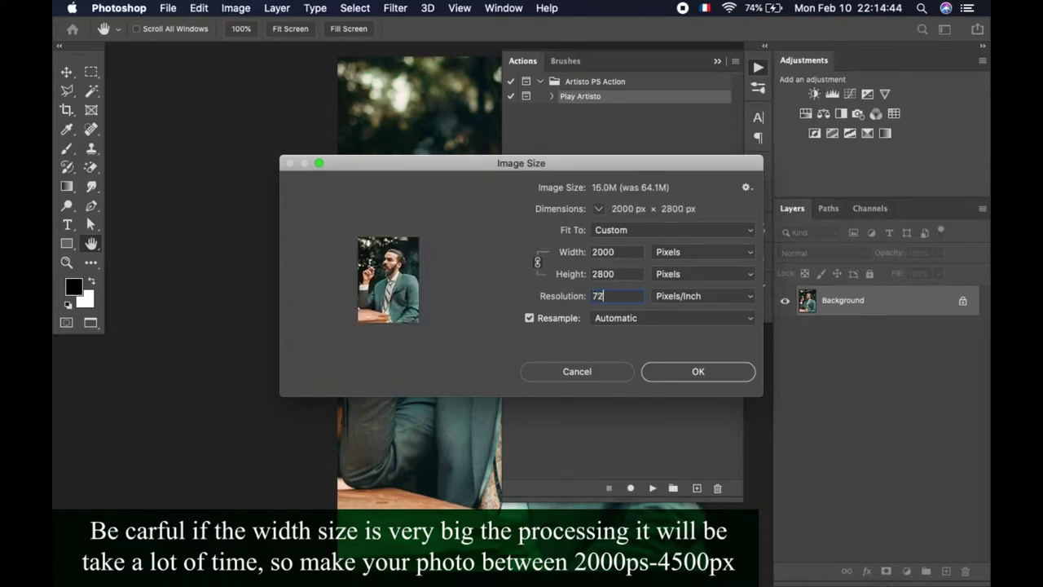
pyautogui.doubleClick(619, 252)
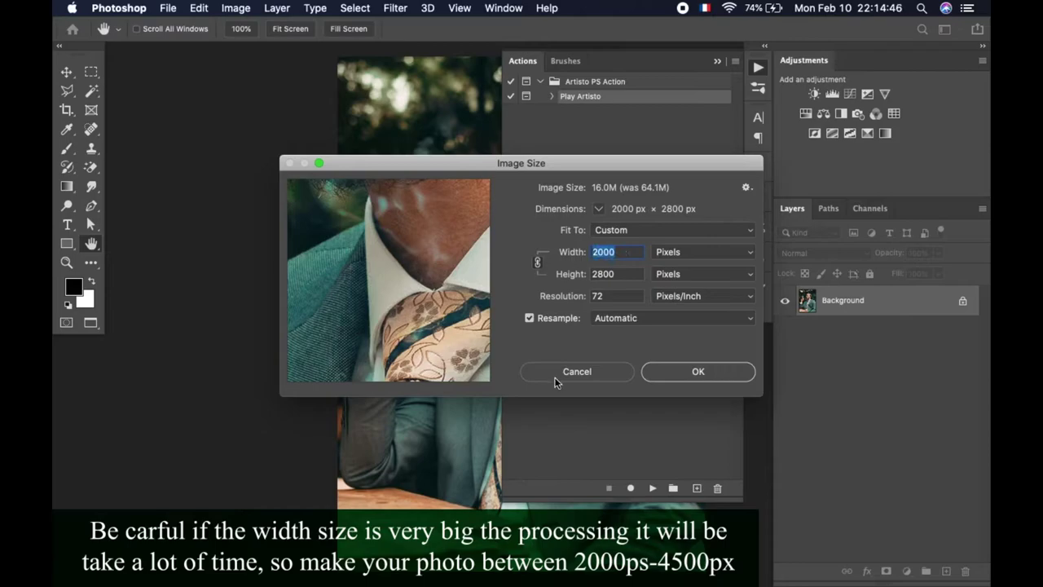
pyautogui.click(693, 372)
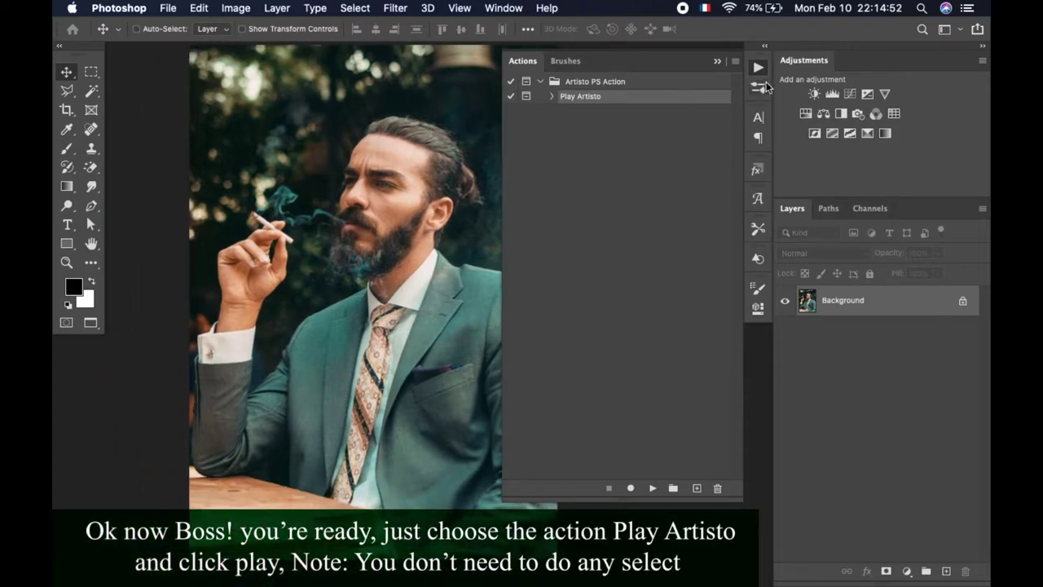
# Play the Play Artisto action from the Artisto PS Action set.
pyautogui.click(757, 67)
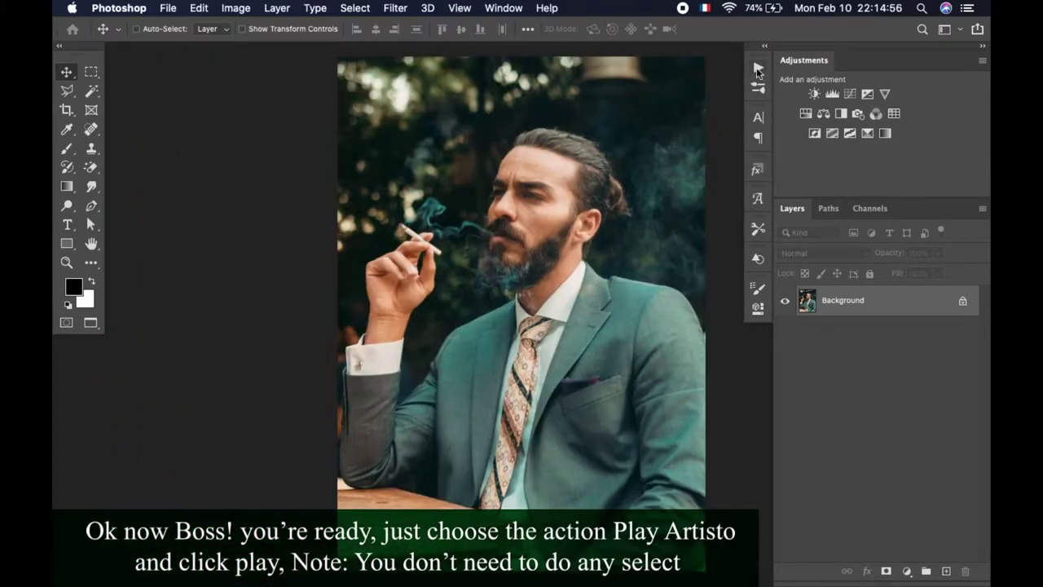
pyautogui.click(758, 67)
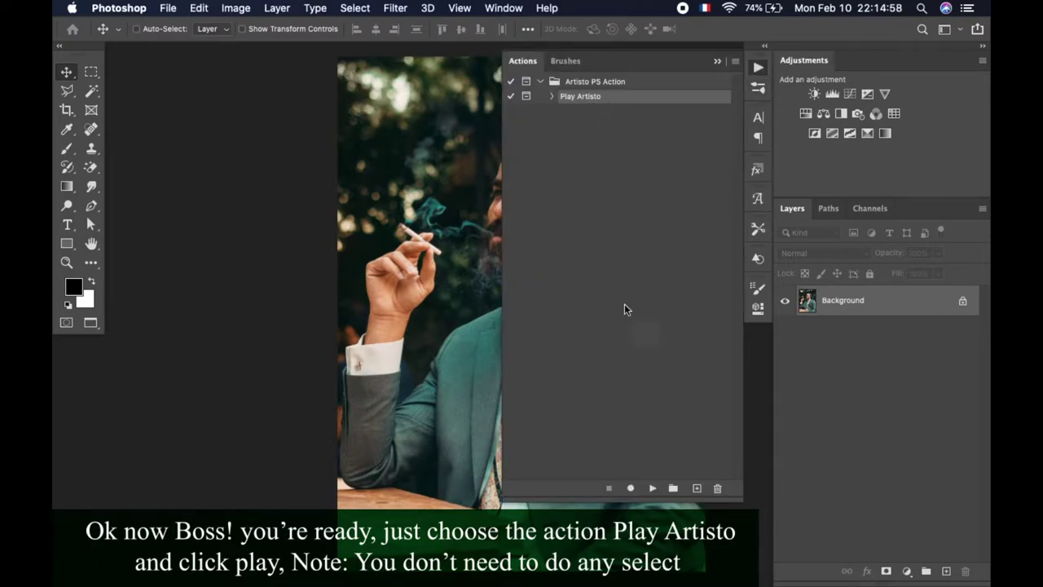
pyautogui.click(652, 488)
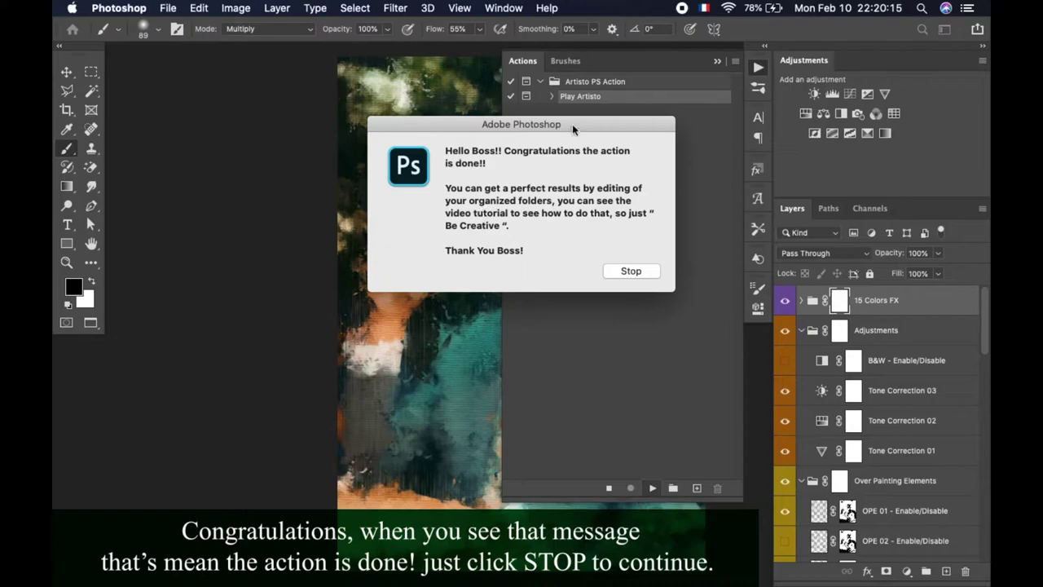
# Stop the action-complete message, close the Actions panel and select the Move tool.
pyautogui.moveTo(572, 127); pyautogui.dragTo(462, 174)
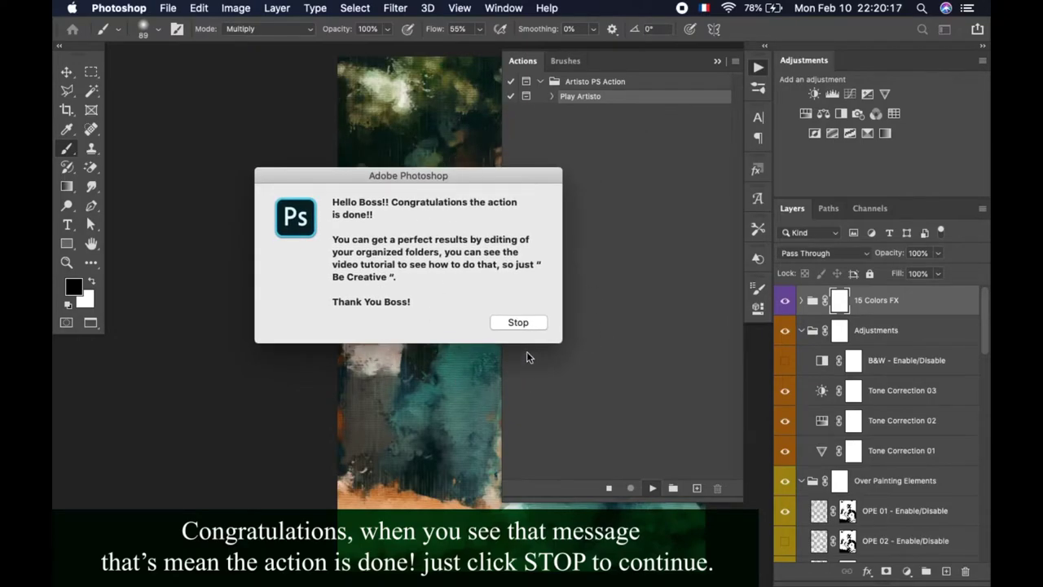
pyautogui.click(519, 323)
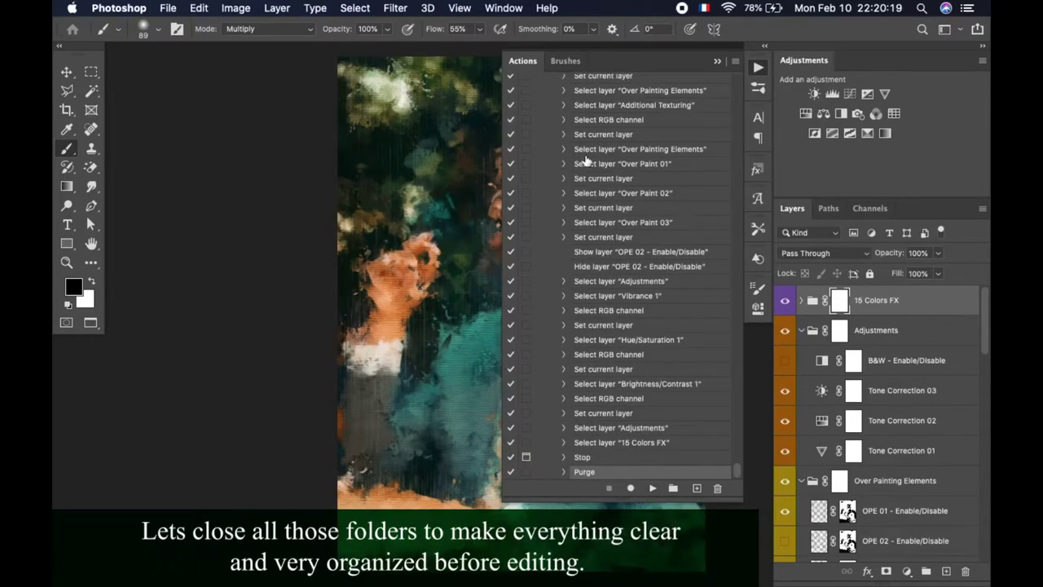
pyautogui.click(758, 69)
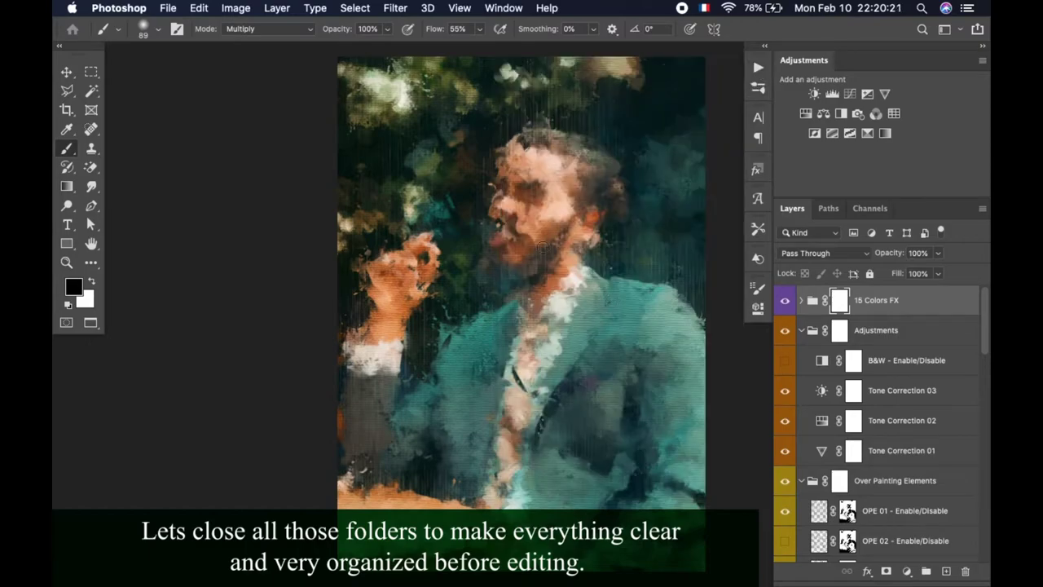
pyautogui.click(67, 71)
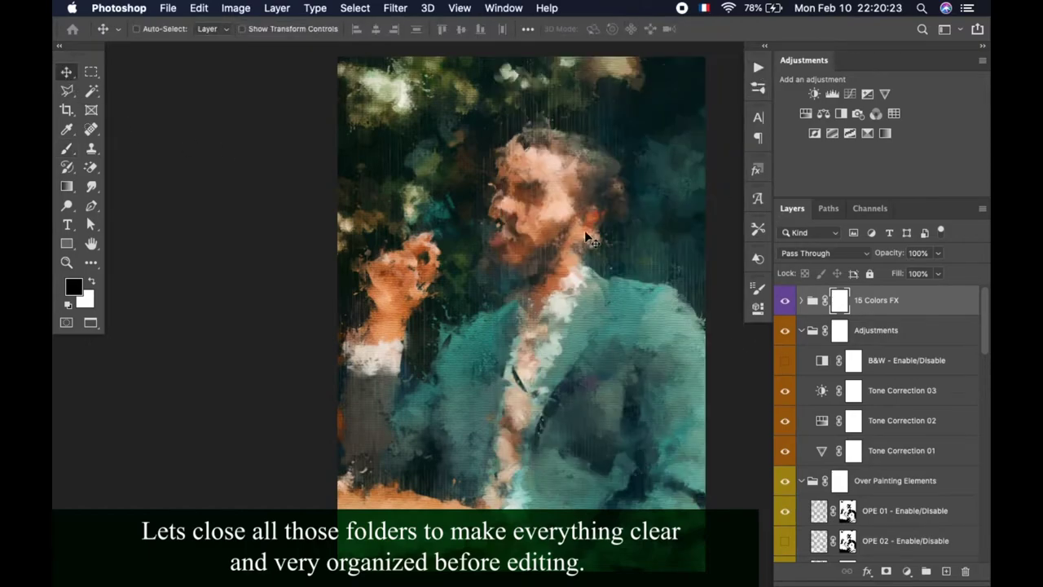
pyautogui.hscroll(5, 586, 232)
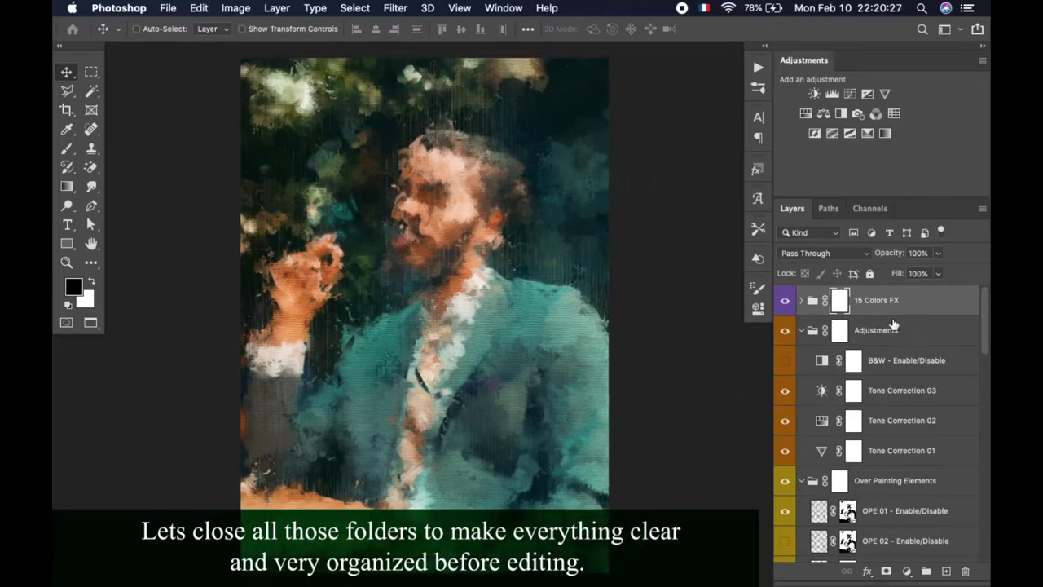
# Collapse the Adjustments, Over Painting, Additional Textures, Additional Painting Elements and Painting Phase 01 groups.
pyautogui.click(801, 329)
pyautogui.click(801, 360)
pyautogui.click(800, 390)
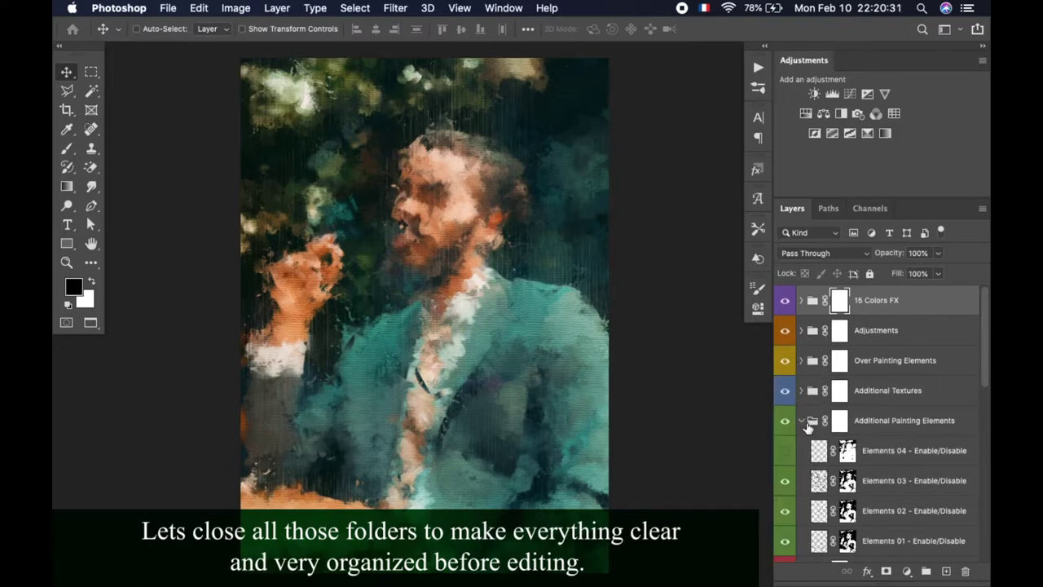
pyautogui.click(801, 420)
pyautogui.click(802, 451)
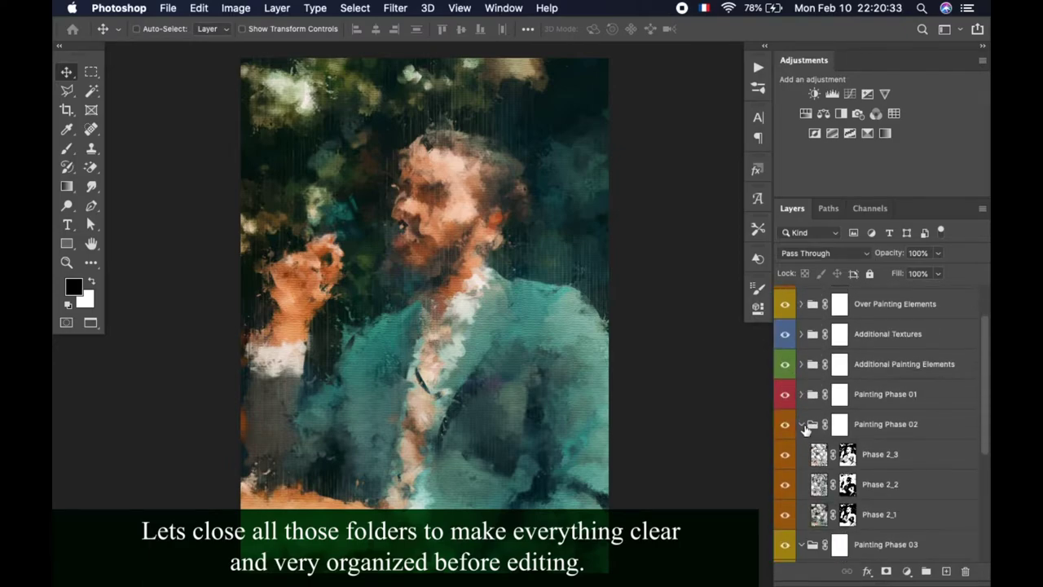
# Collapse the Painting Phase 02, Painting Phase 03 and Costum Background groups.
pyautogui.click(802, 425)
pyautogui.click(801, 394)
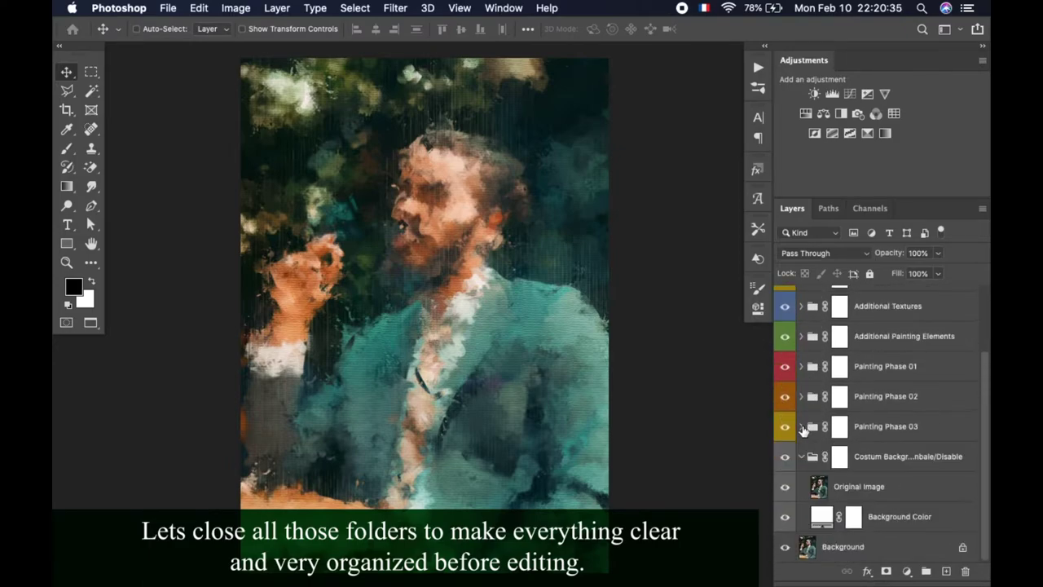
pyautogui.click(801, 457)
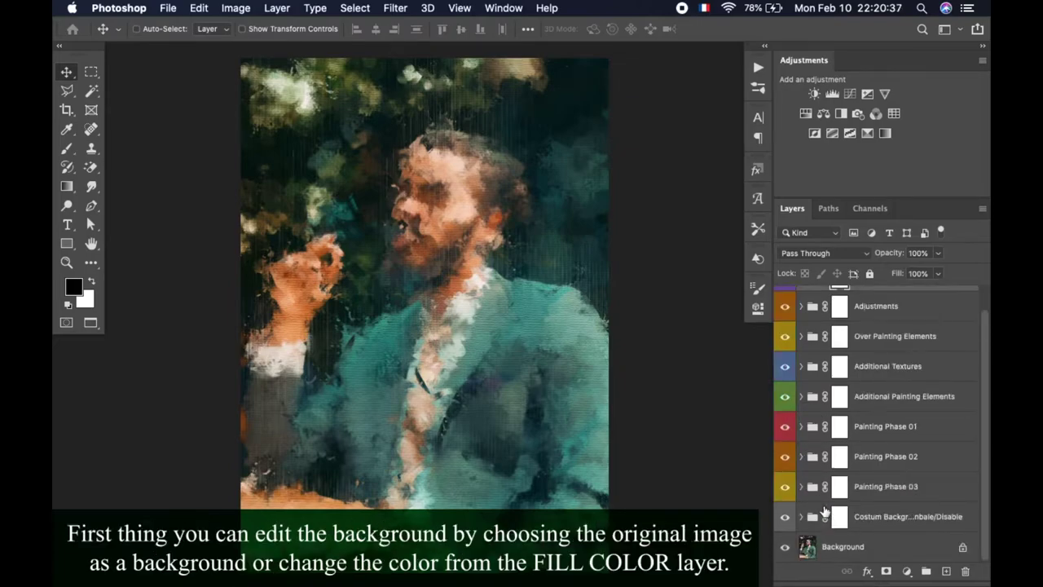
pyautogui.scroll(1, 892, 423)
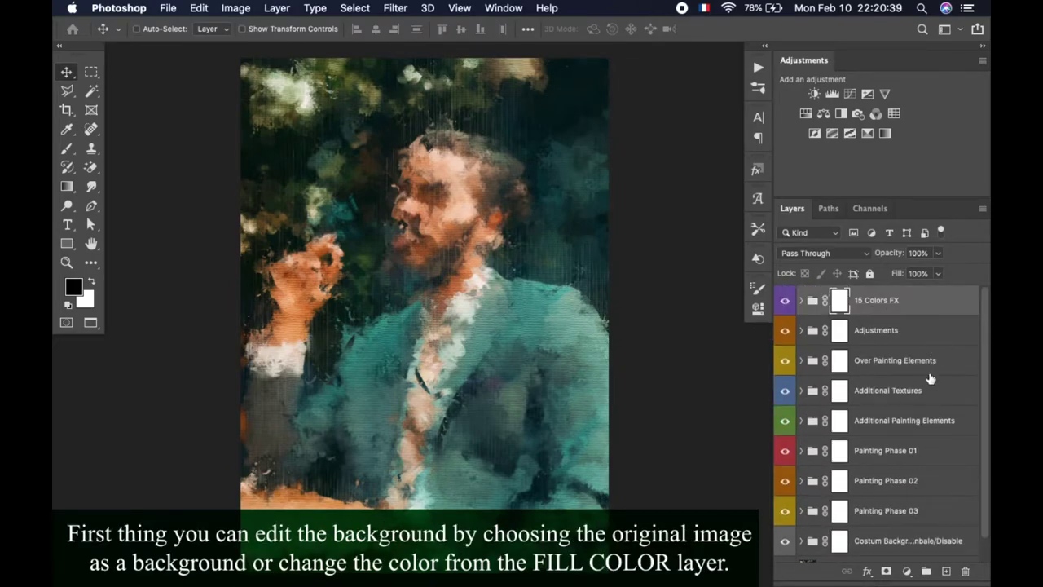
# Enlarge the Layers panel so all groups fit and select Costum Background.
pyautogui.moveTo(915, 198); pyautogui.dragTo(915, 149)
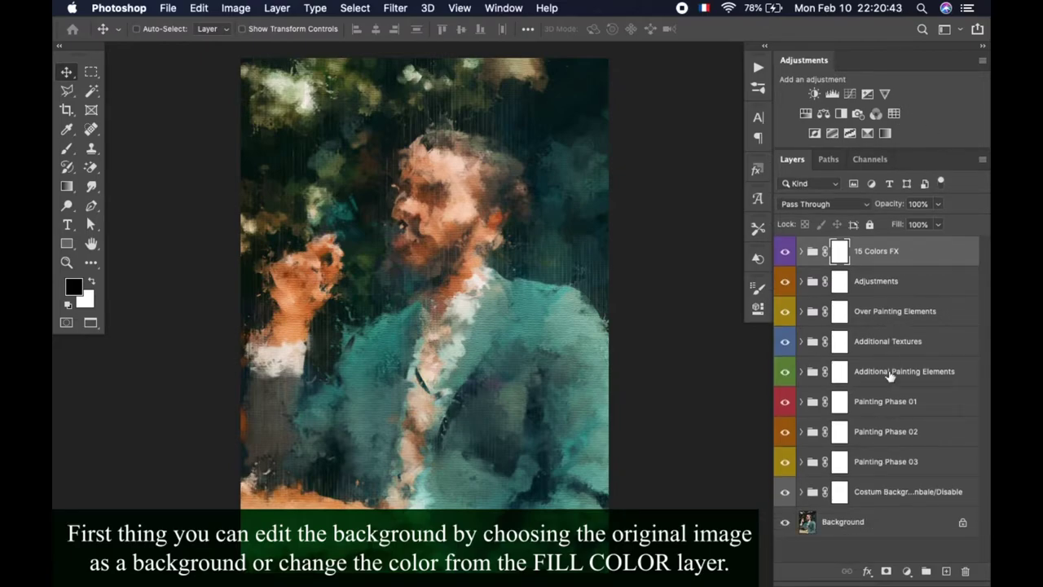
pyautogui.click(916, 495)
pyautogui.click(800, 493)
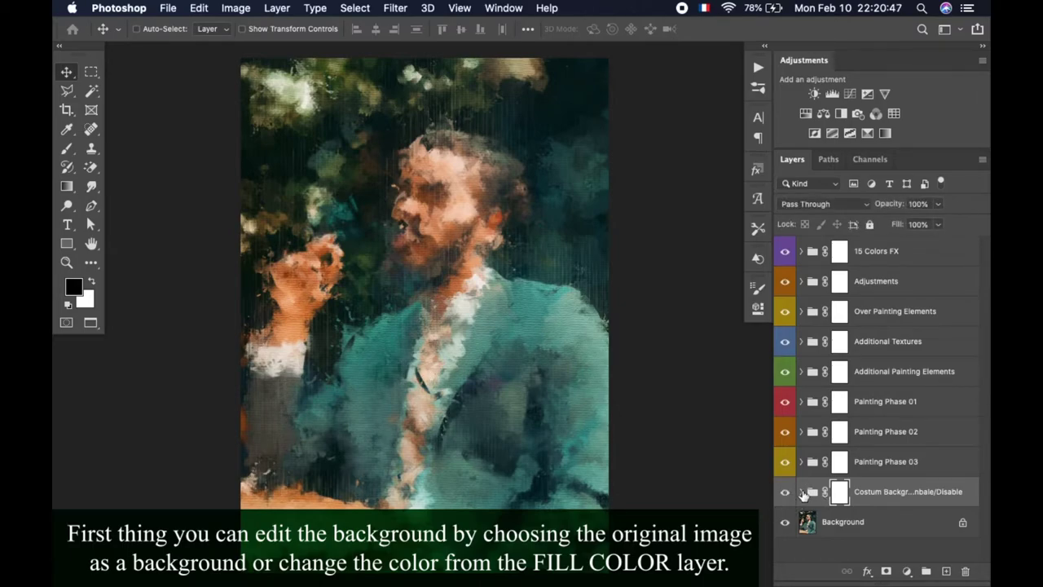
# Expand Costum Background, select Original Image and toggle its visibility off and back on.
pyautogui.click(803, 493)
pyautogui.click(914, 490)
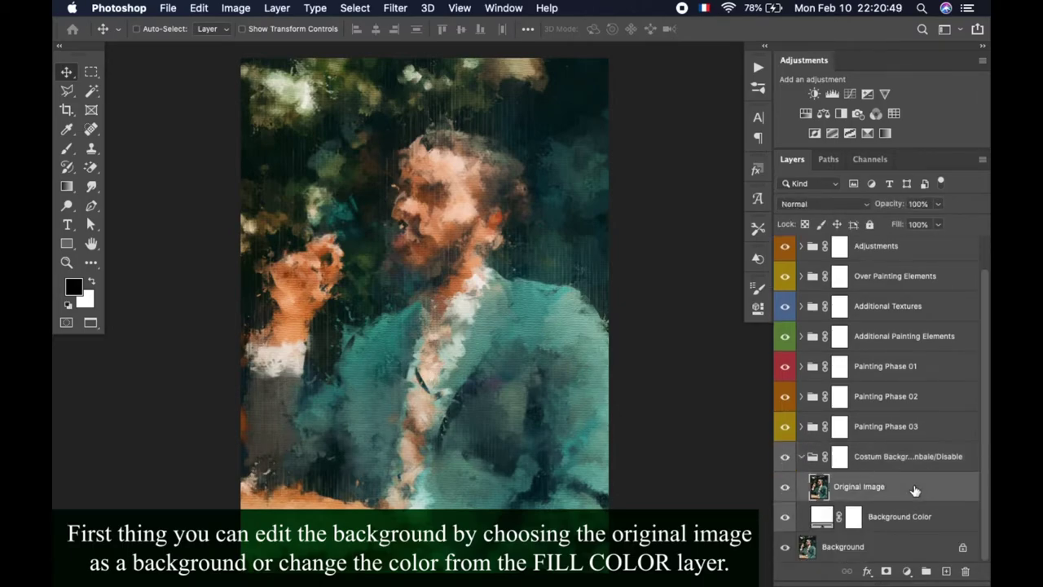
pyautogui.scroll(2, 376, 267)
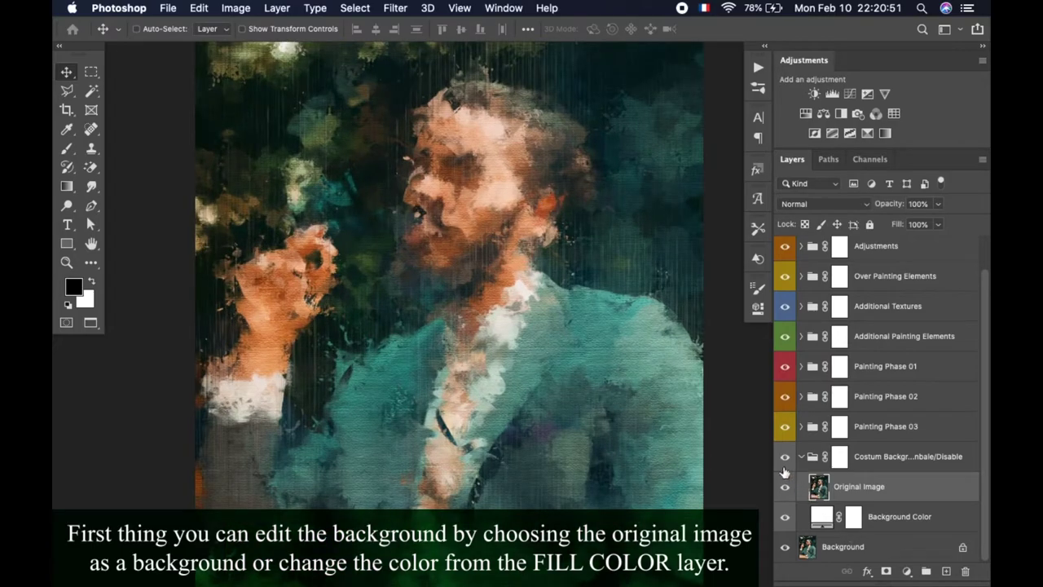
pyautogui.click(784, 487)
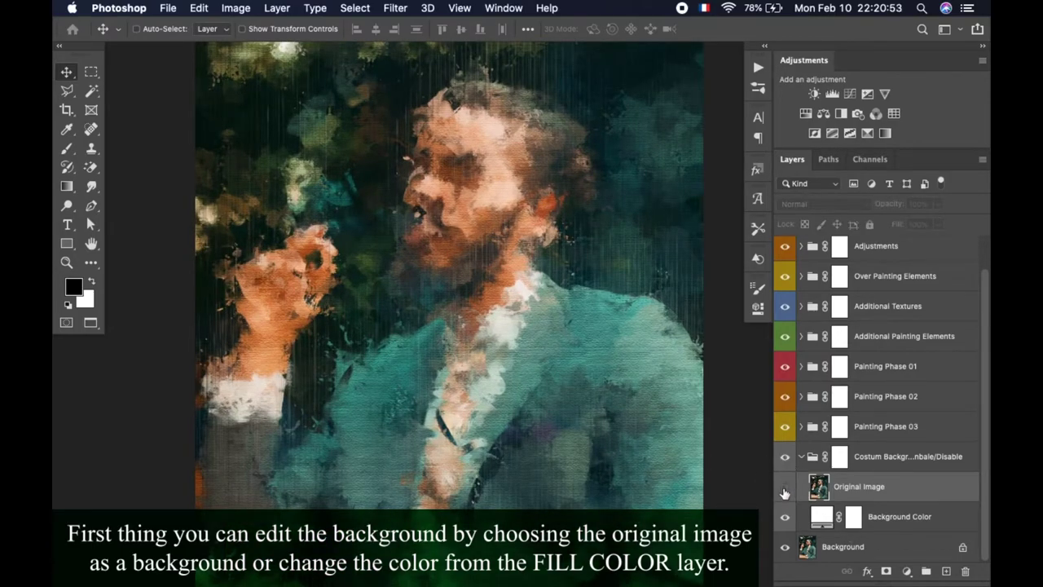
pyautogui.scroll(2, 512, 331)
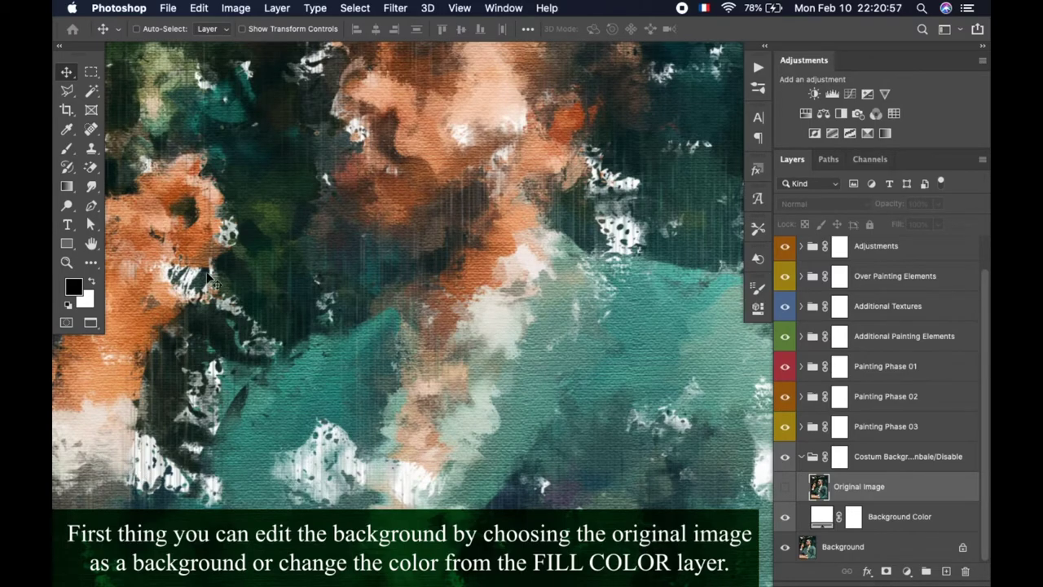
pyautogui.click(785, 486)
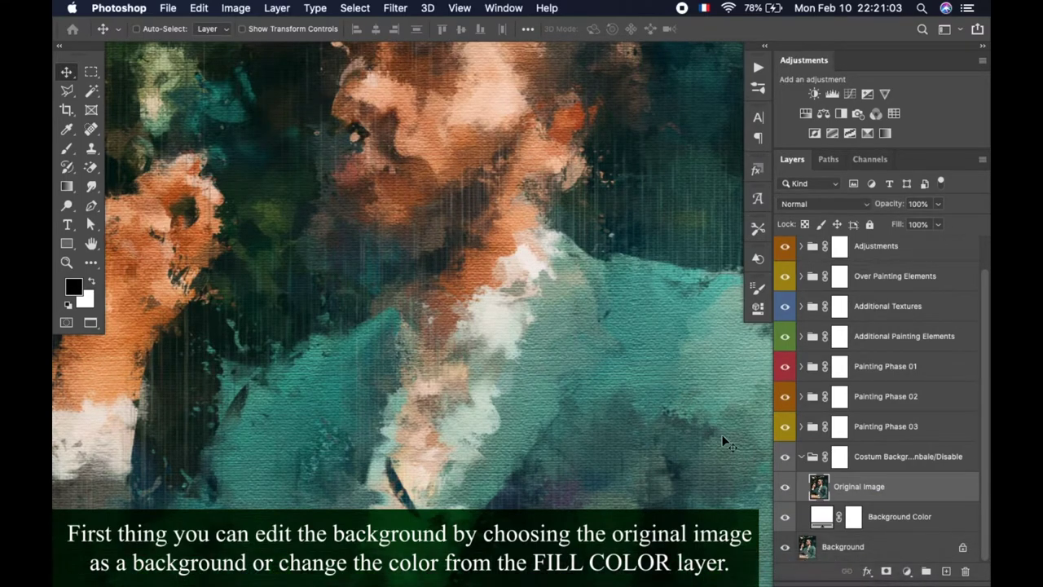
# Hide Original Image and recolour the Background Color fill layer to teal #337175.
pyautogui.click(785, 487)
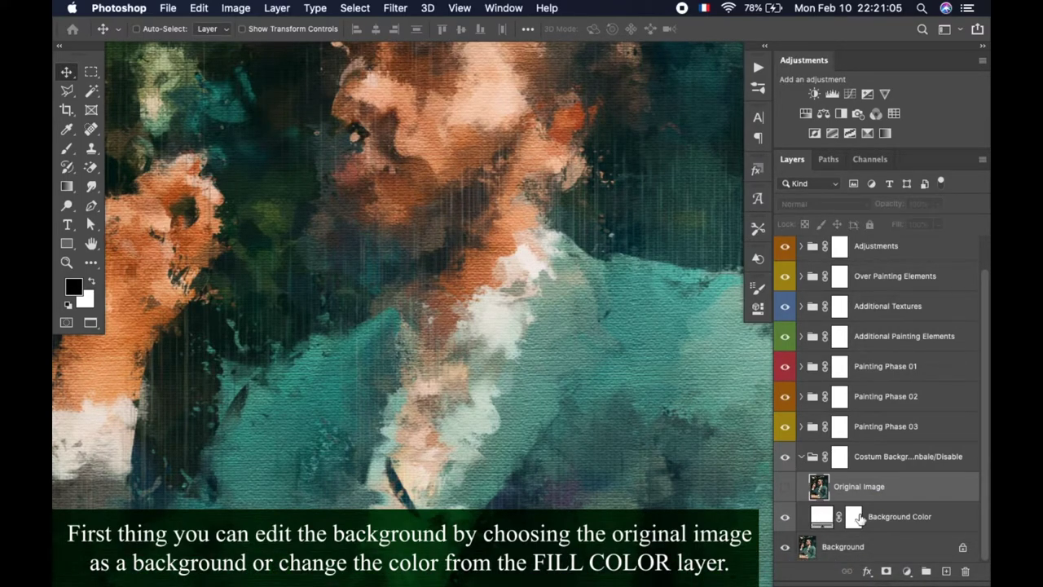
pyautogui.click(888, 517)
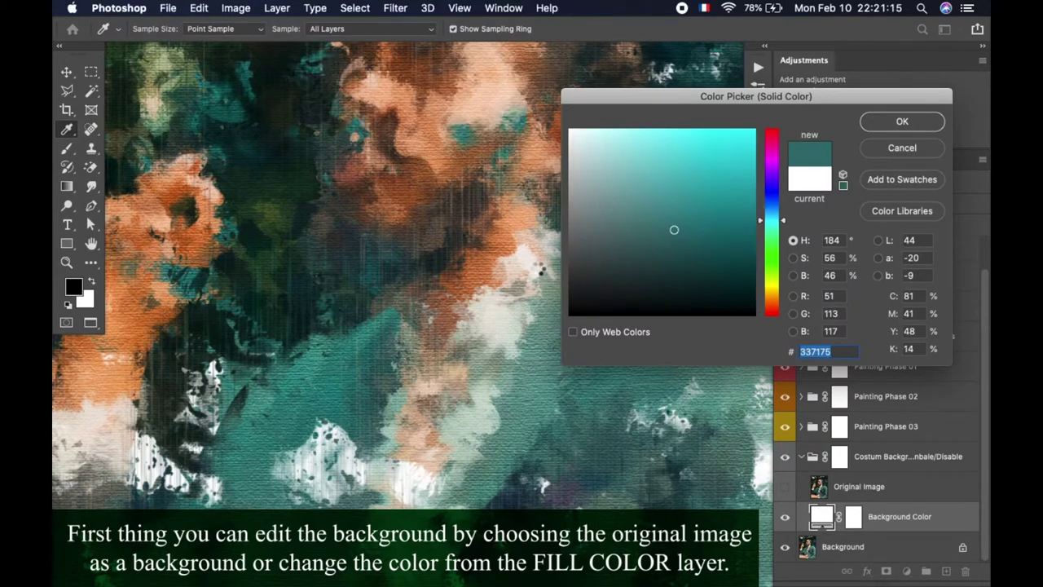
pyautogui.press('Return')
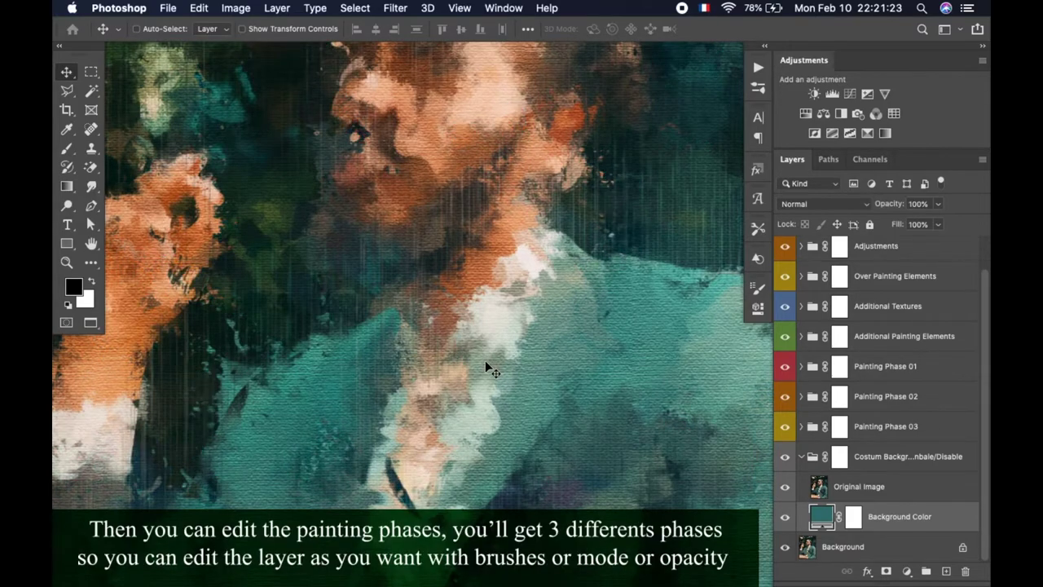
# Collapse the custom background group and toggle Painting Phase 03's visibility off and back on.
pyautogui.click(801, 456)
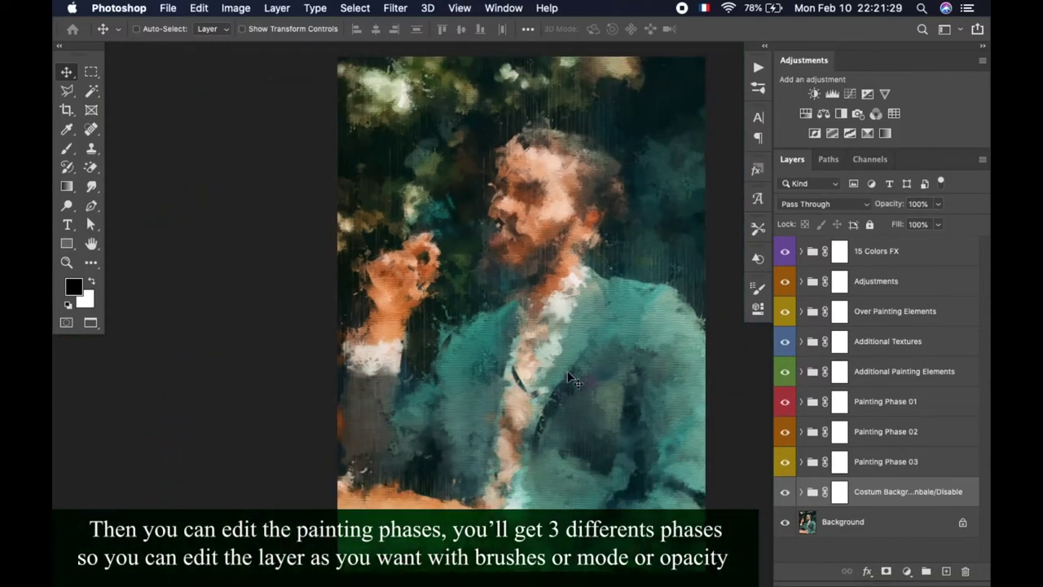
pyautogui.hscroll(5, 570, 379)
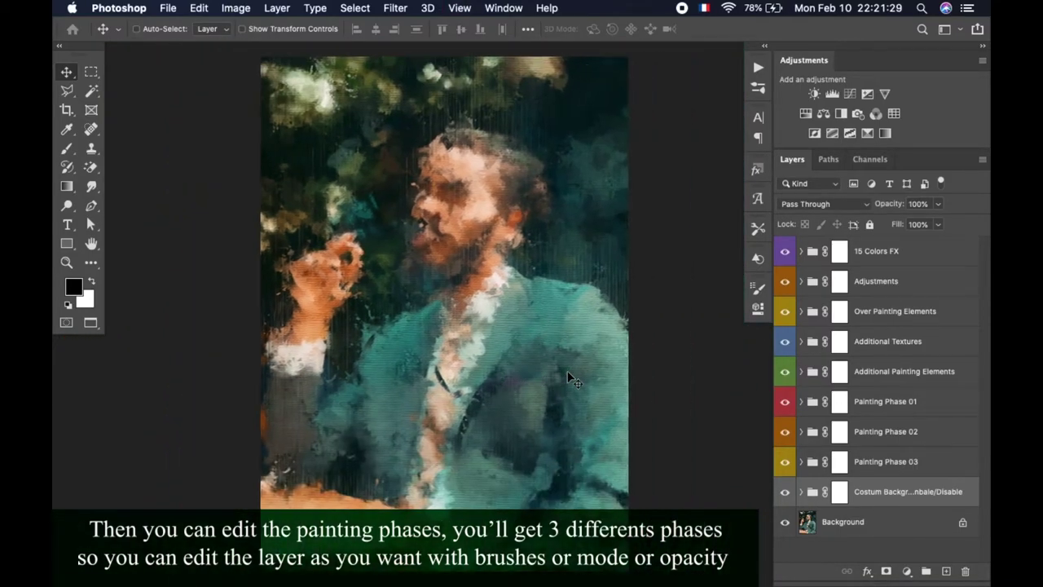
pyautogui.click(890, 463)
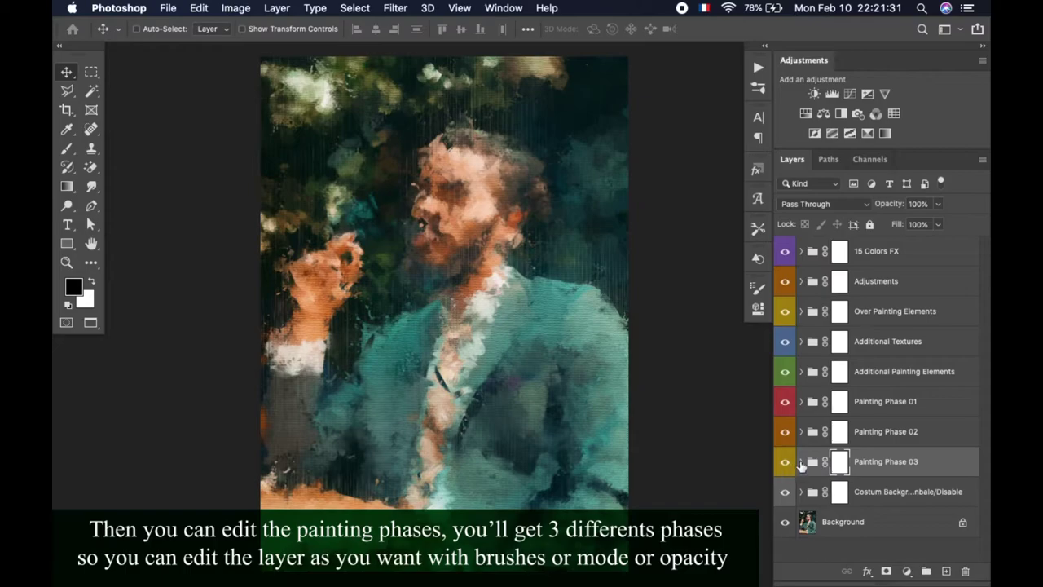
pyautogui.click(785, 461)
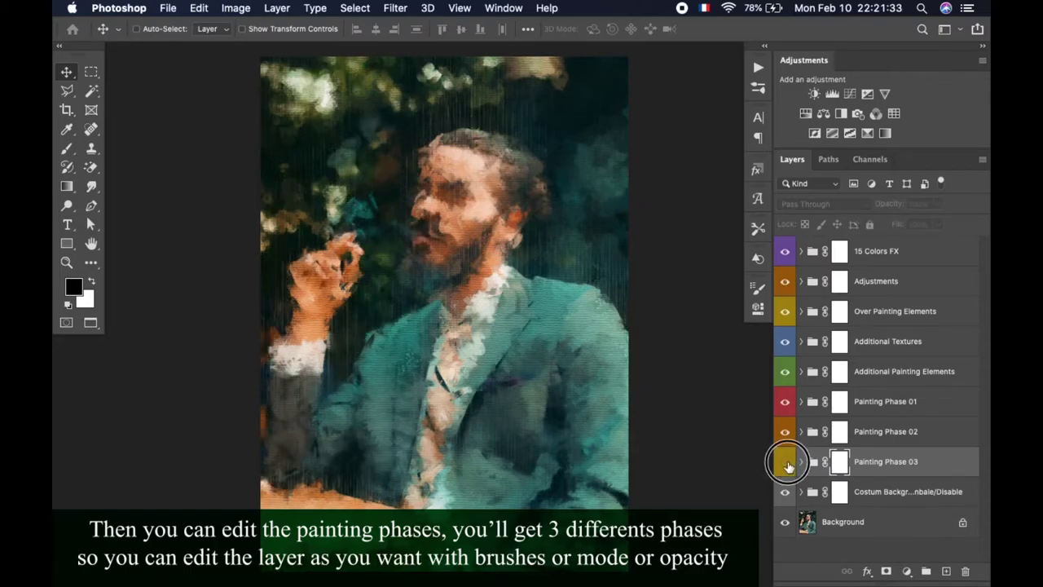
pyautogui.click(785, 461)
# Inside Painting Phase 03, toggle Phase 3_3's visibility and keep its opacity at 100%.
pyautogui.click(800, 462)
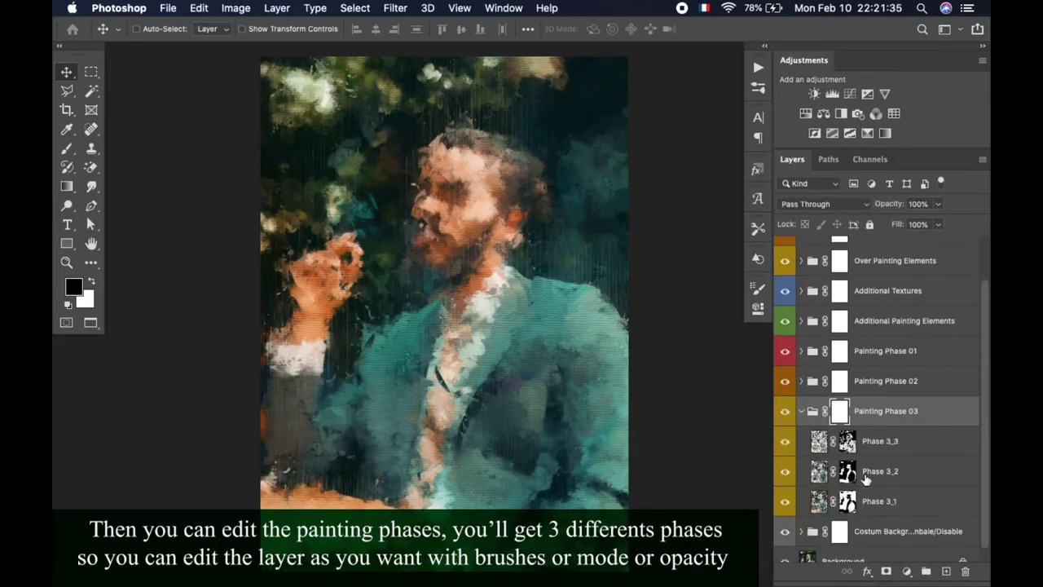
pyautogui.scroll(-2, 886, 452)
pyautogui.click(845, 431)
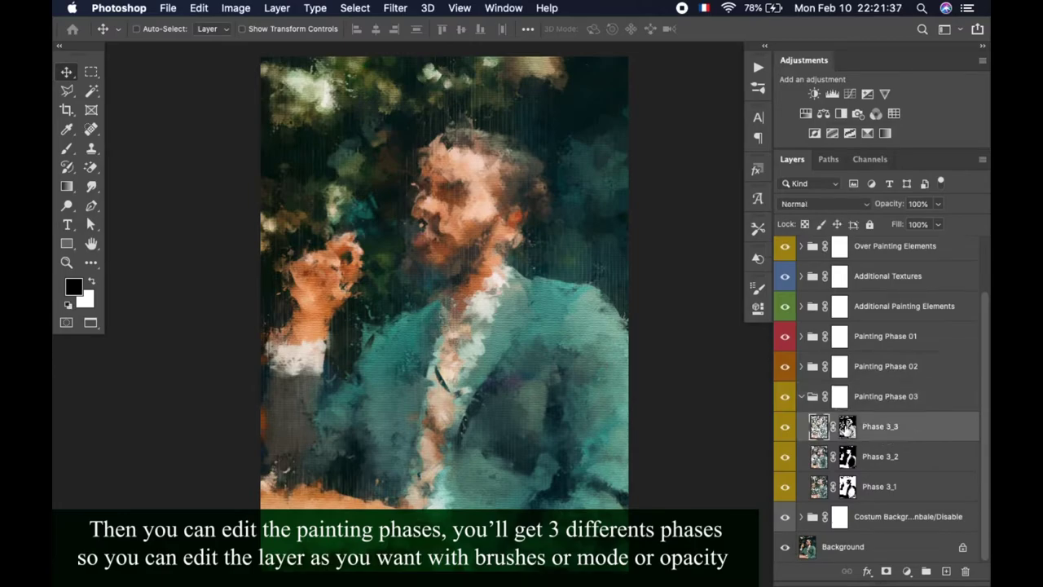
pyautogui.click(785, 427)
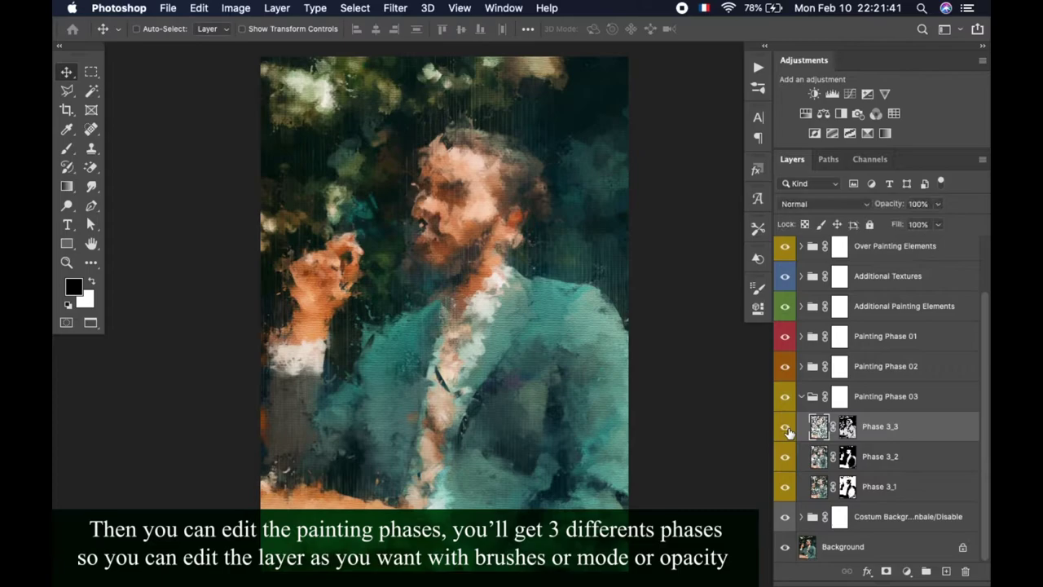
pyautogui.click(785, 426)
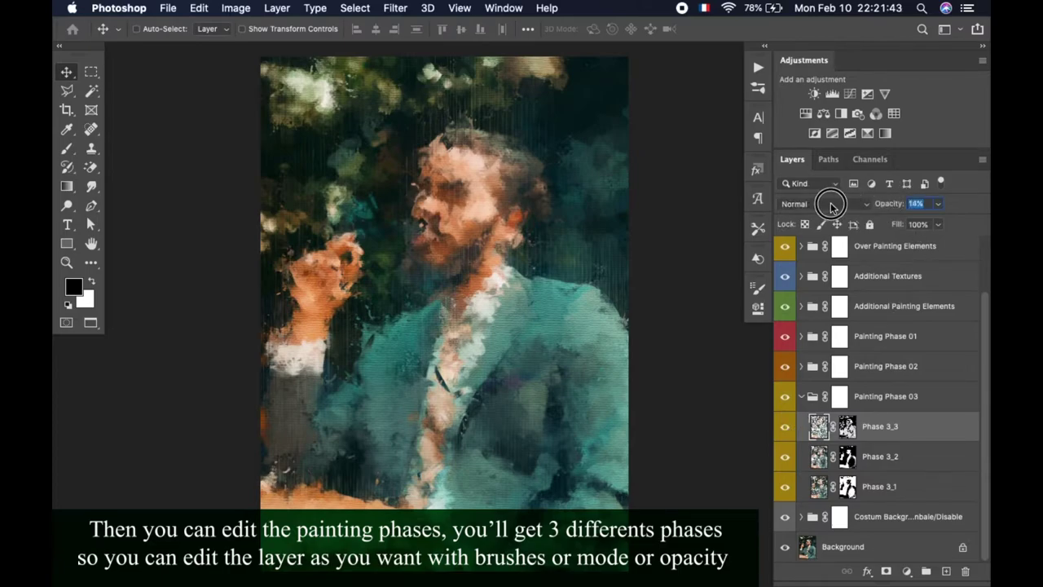
pyautogui.click(918, 204)
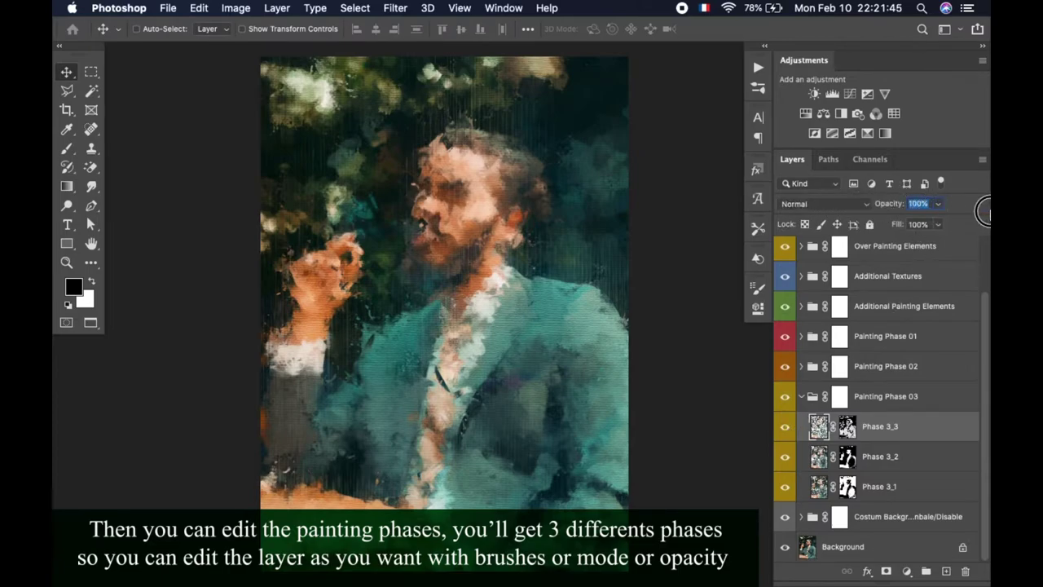
pyautogui.press('Return')
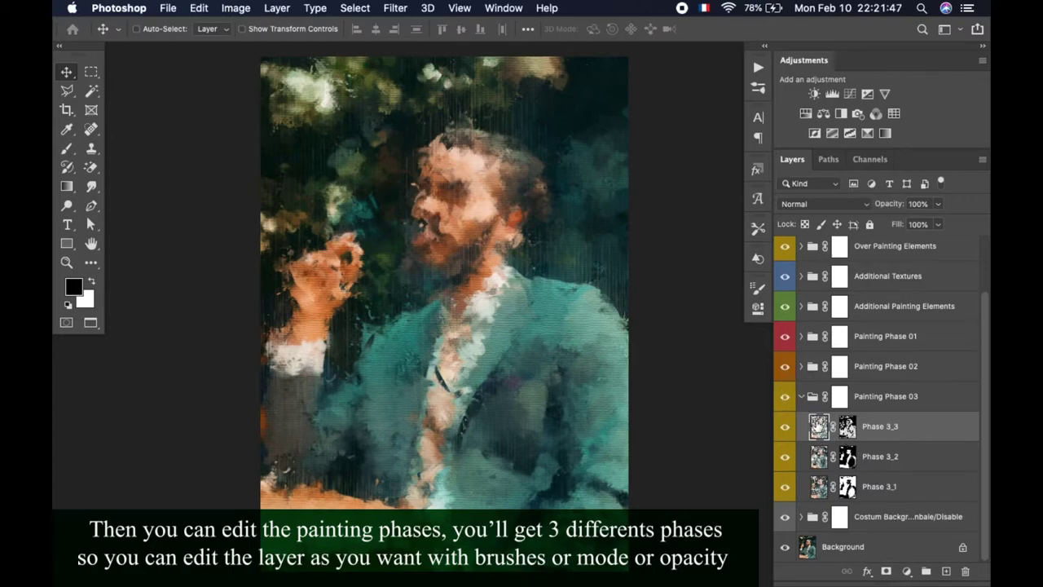
# Collapse Painting Phase 03, then expand and collapse Painting Phase 02 and 01.
pyautogui.click(801, 397)
pyautogui.click(801, 431)
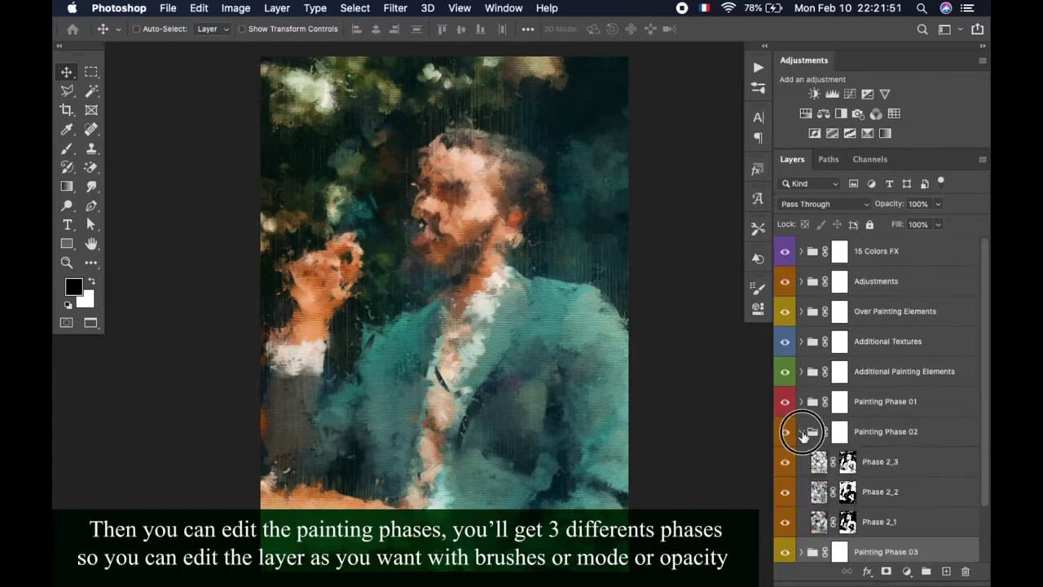
pyautogui.click(801, 431)
pyautogui.click(801, 401)
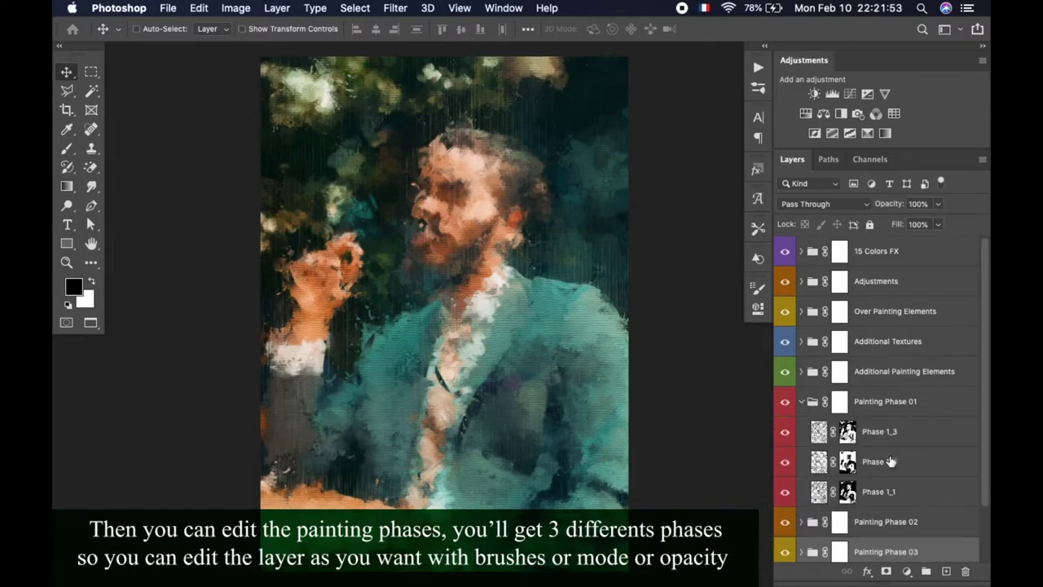
pyautogui.click(802, 402)
# Expand Additional Painting Elements and hide all four Elements layers (04, 03, 02, 01).
pyautogui.click(800, 372)
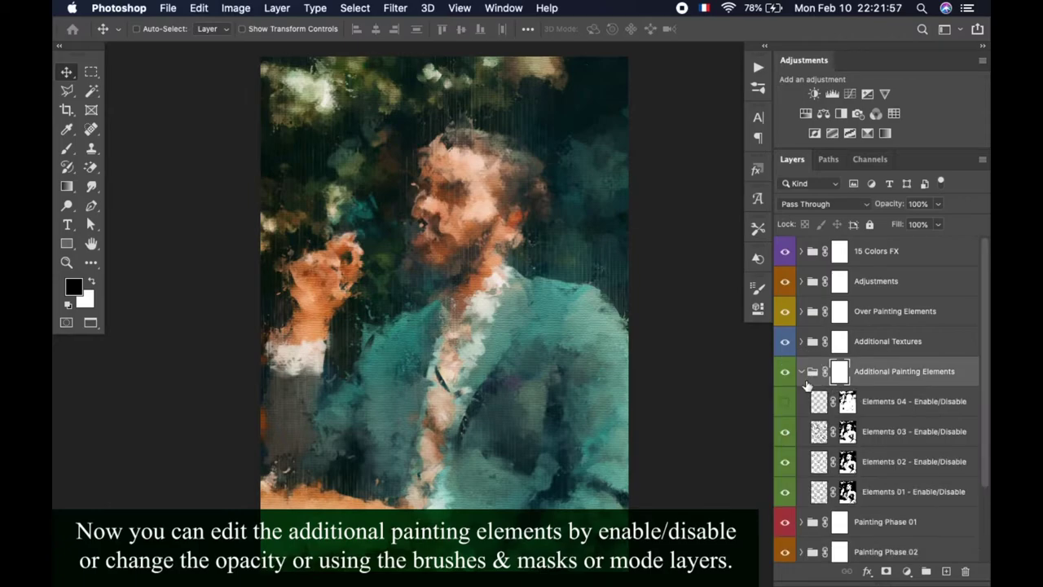
pyautogui.click(786, 396)
pyautogui.scroll(2, 455, 194)
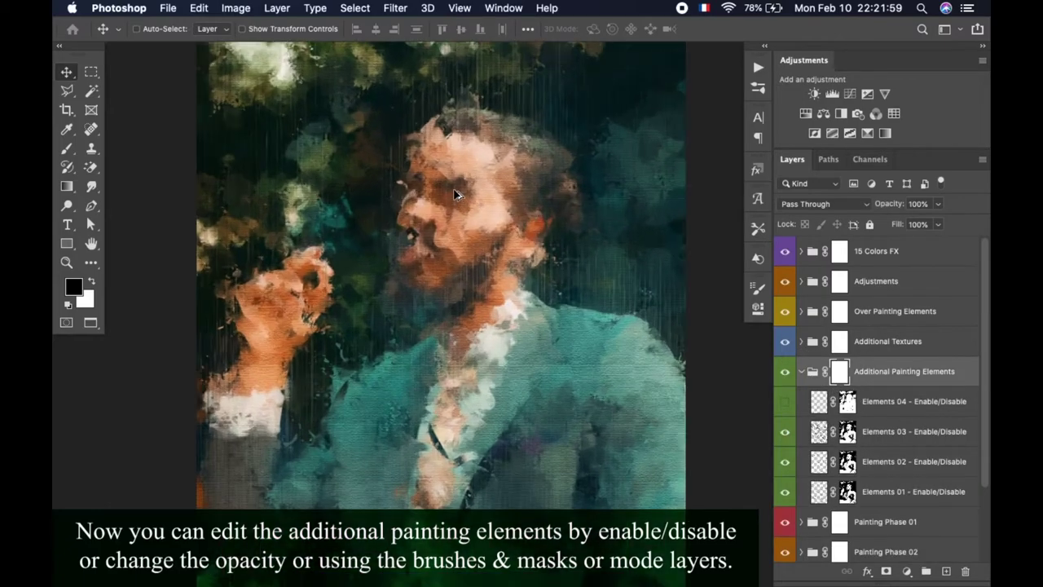
pyautogui.scroll(1, 455, 194)
pyautogui.scroll(1, 454, 193)
pyautogui.scroll(1, 454, 194)
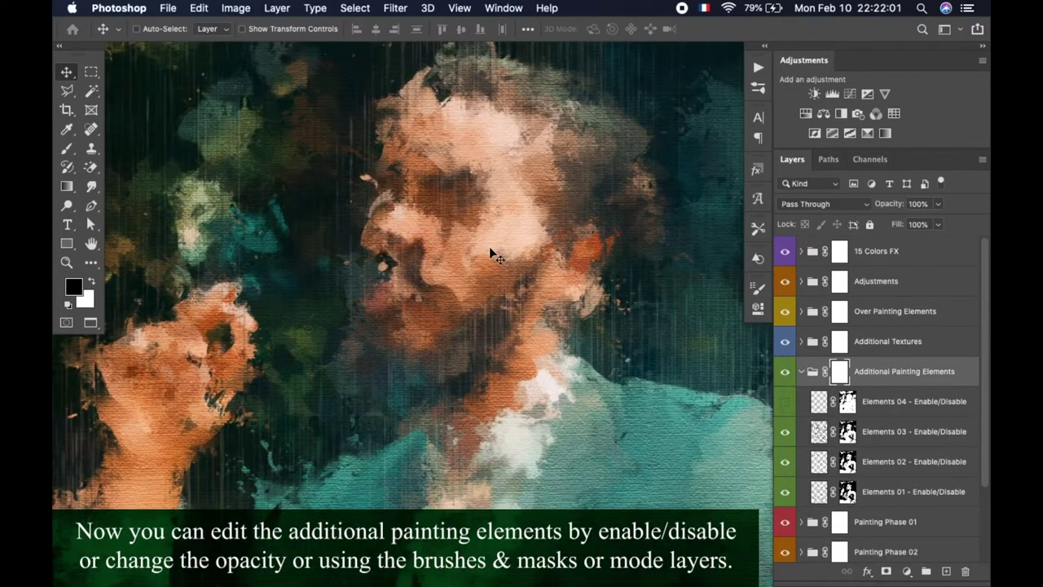
pyautogui.scroll(-1, 489, 246)
pyautogui.moveTo(785, 431); pyautogui.dragTo(785, 491)
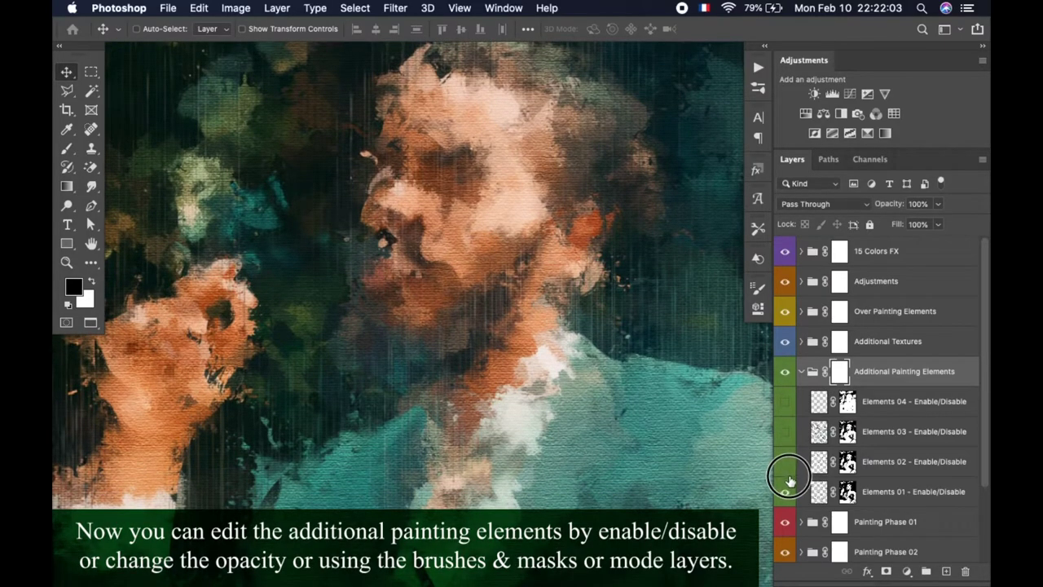
pyautogui.scroll(-1, 953, 543)
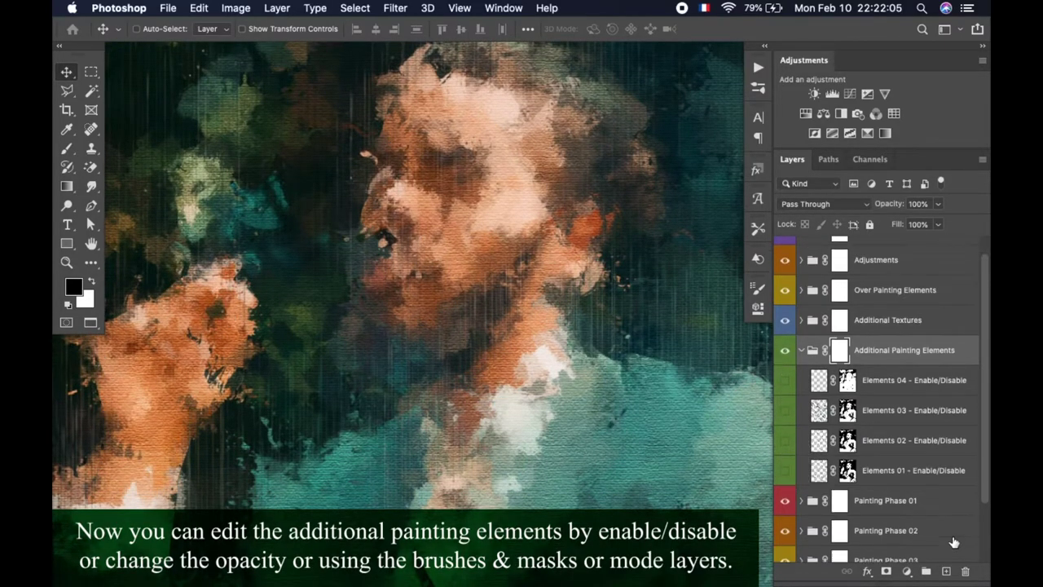
pyautogui.scroll(-1, 924, 507)
# Turn Elements 01, 02 and 03 back on, comparing Elements 03 on and off.
pyautogui.click(785, 468)
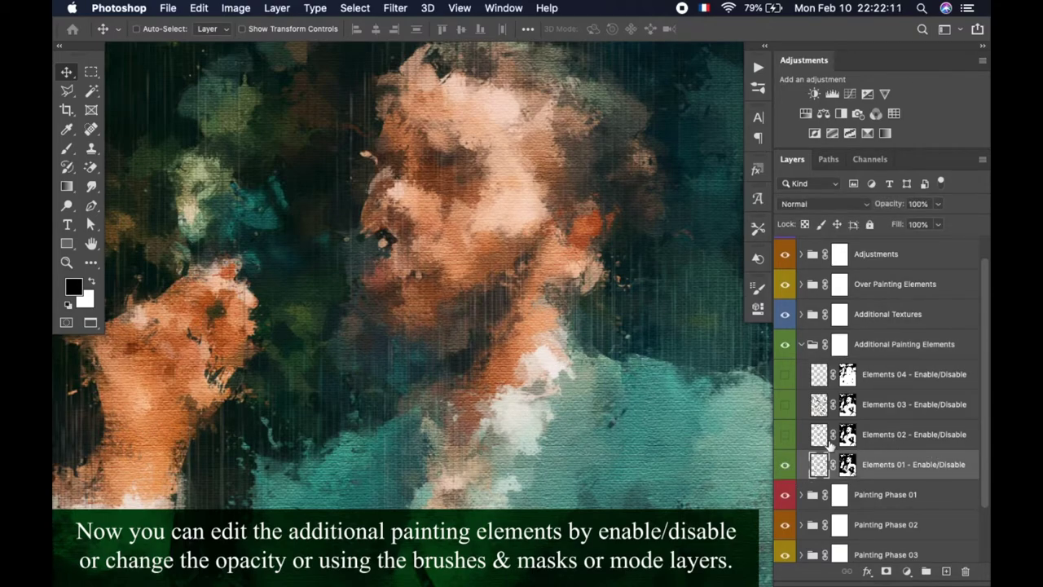
pyautogui.click(784, 435)
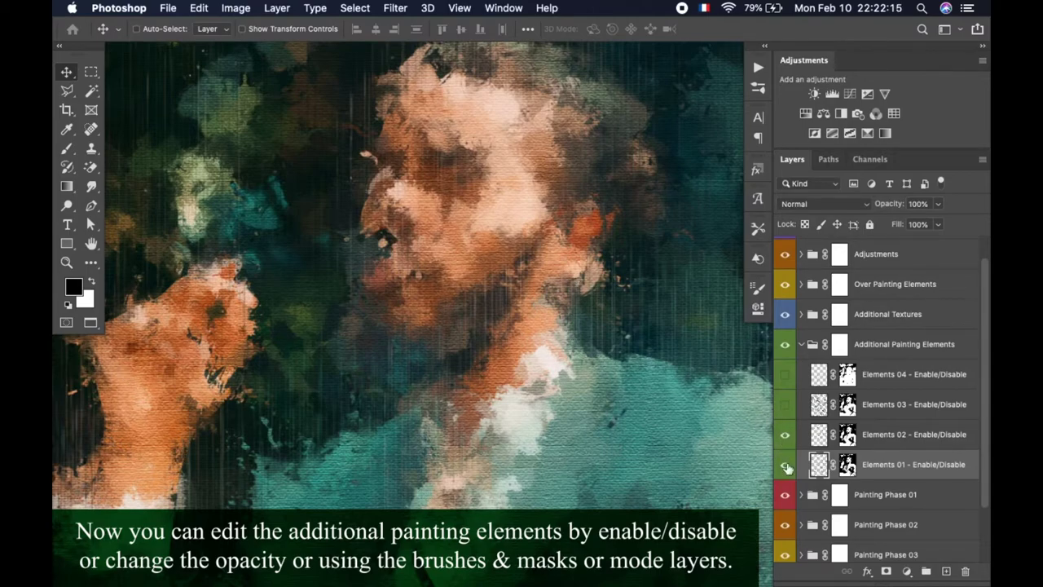
pyautogui.click(785, 404)
pyautogui.click(785, 407)
pyautogui.click(786, 407)
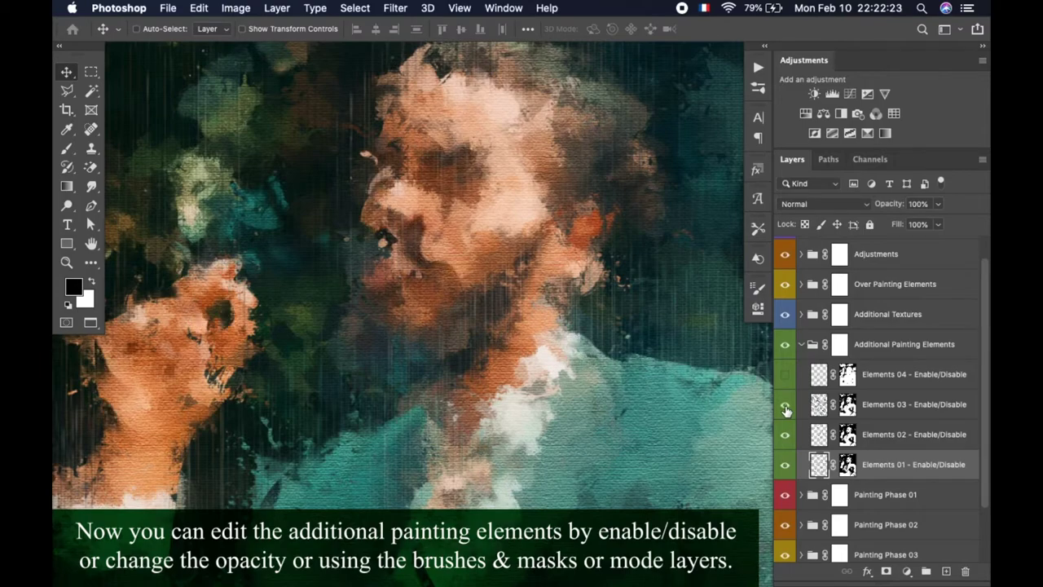
# Compare Elements 04 on the hair, leave it hidden, and collapse the group.
pyautogui.click(787, 378)
pyautogui.scroll(-1, 301, 324)
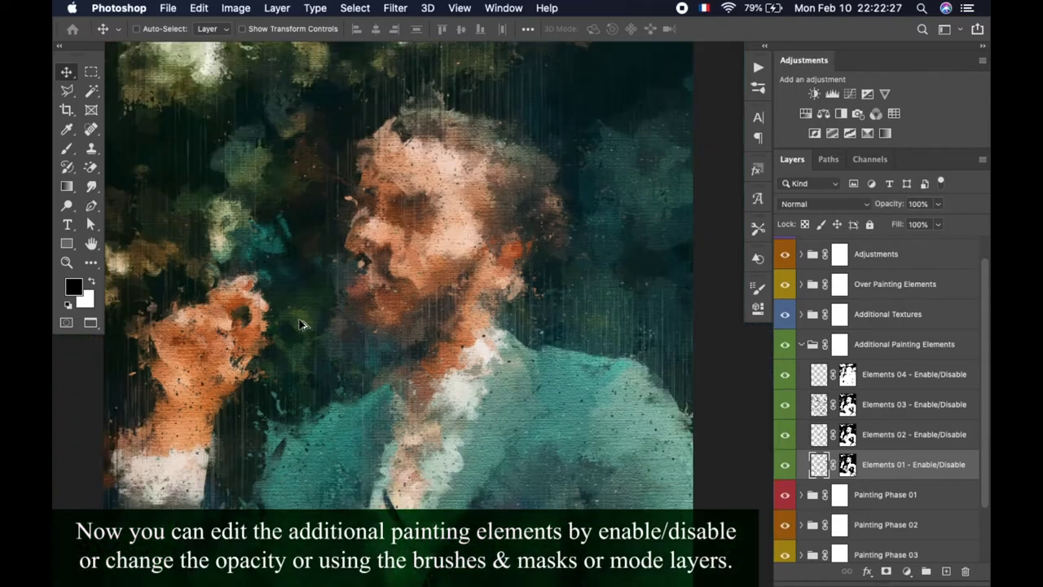
pyautogui.scroll(-1, 423, 330)
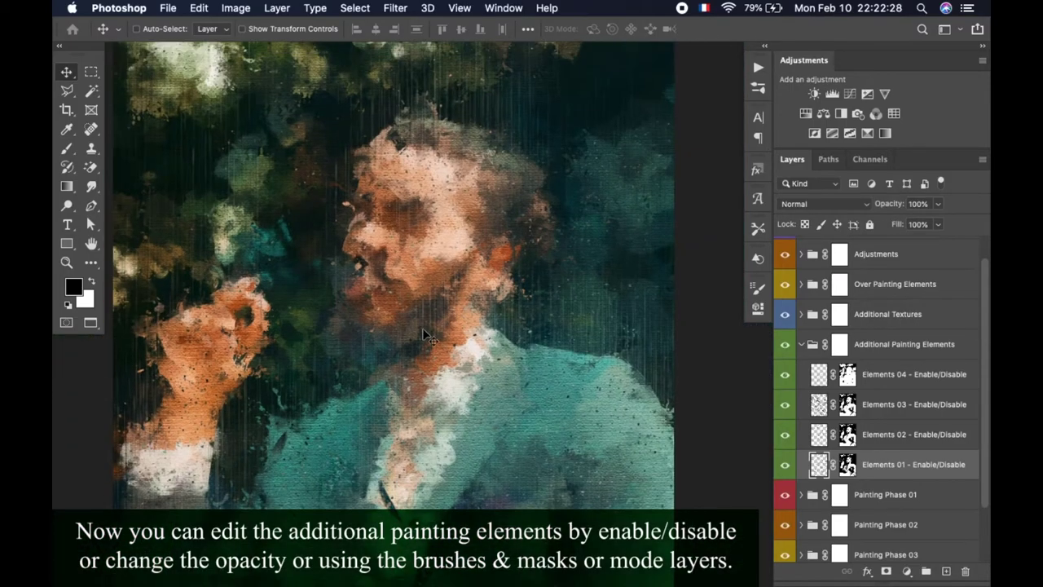
pyautogui.click(782, 377)
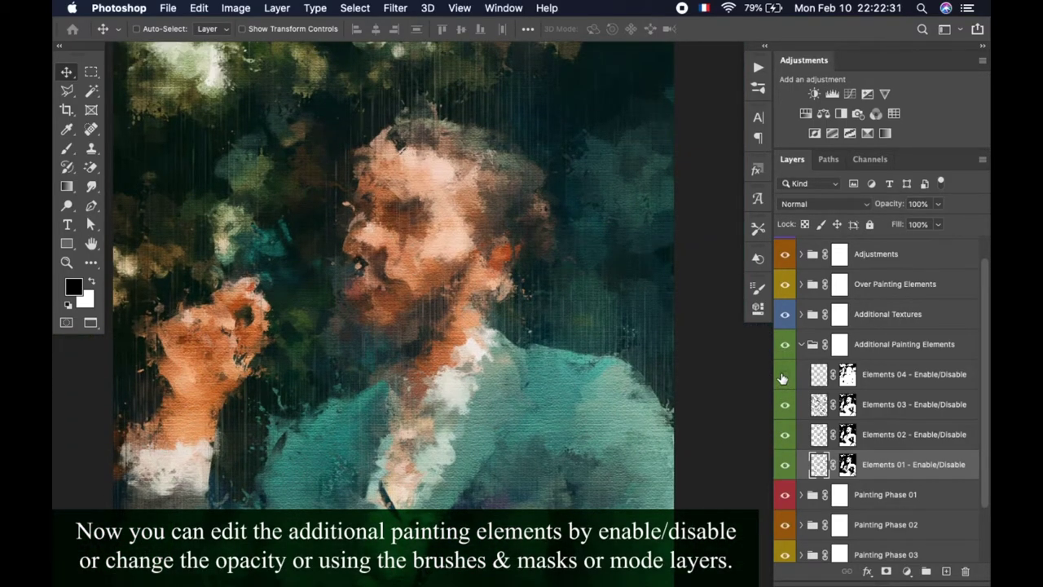
pyautogui.click(783, 377)
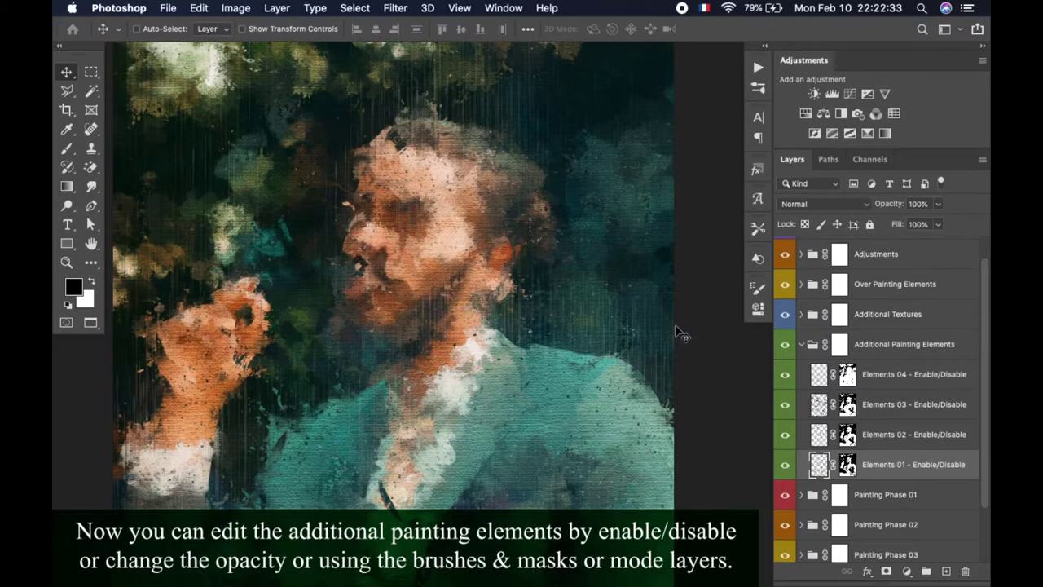
pyautogui.press('super+0')
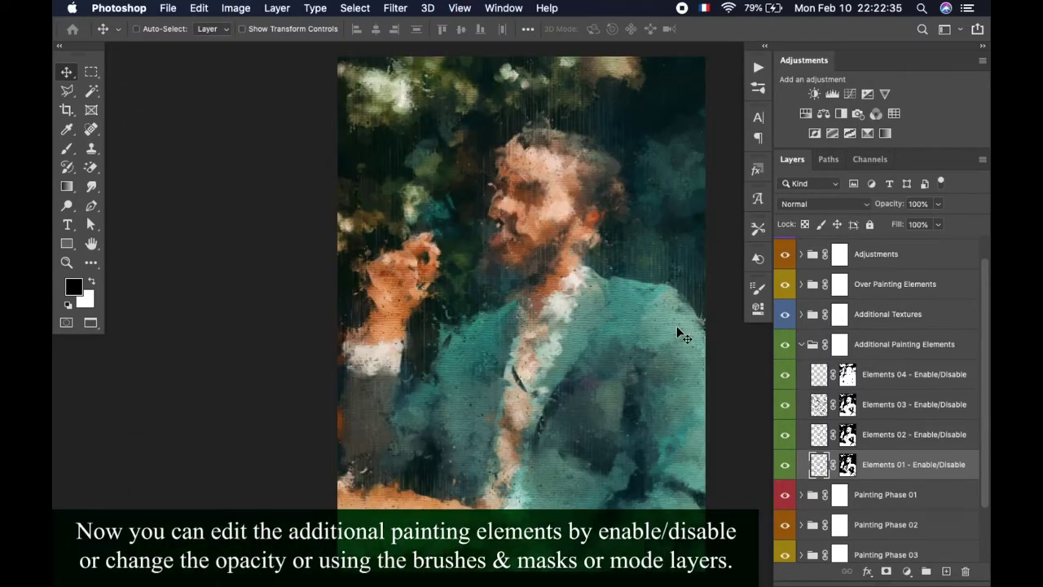
pyautogui.click(784, 374)
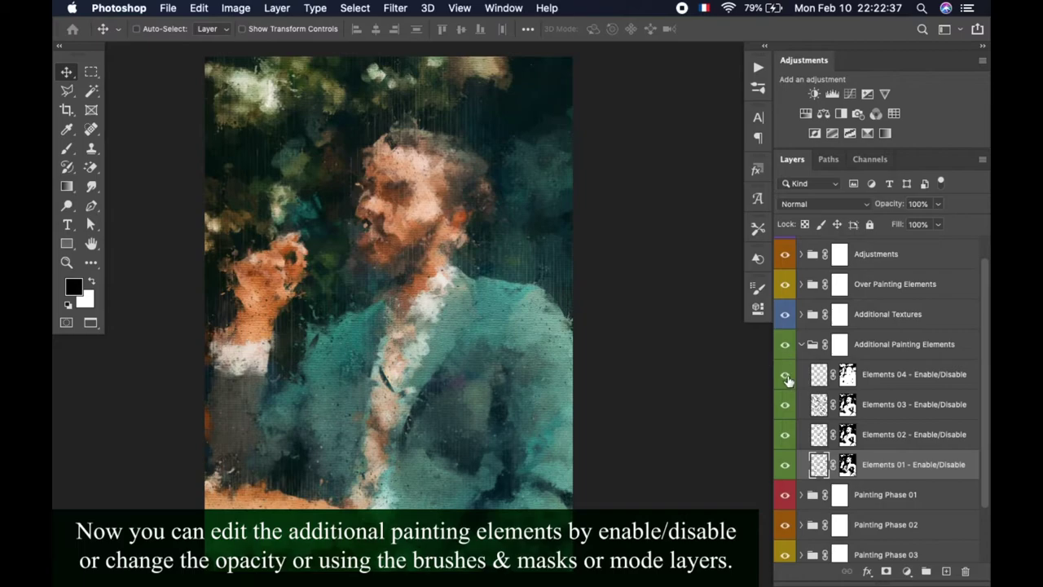
pyautogui.click(893, 349)
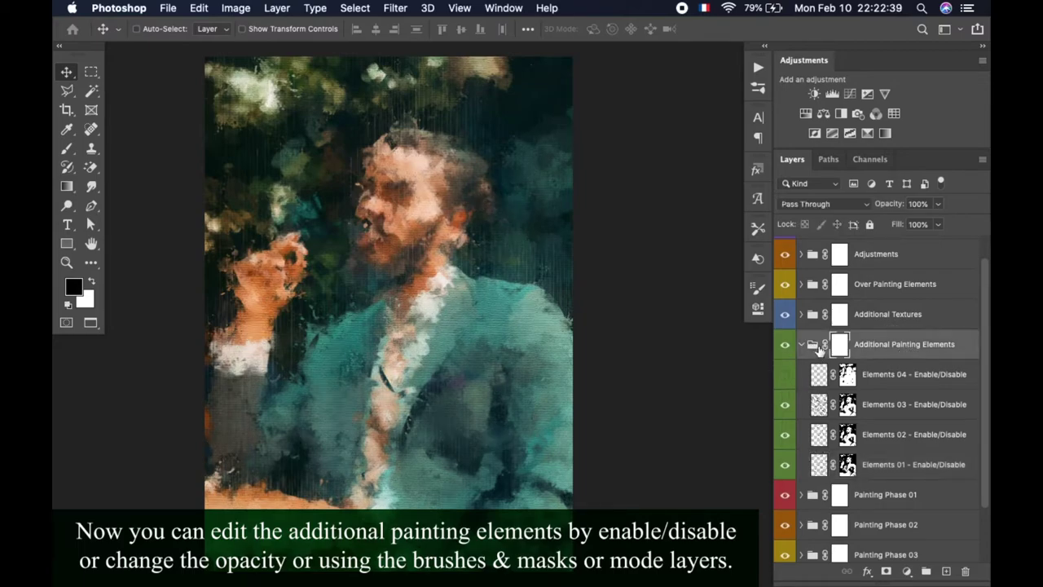
pyautogui.click(801, 344)
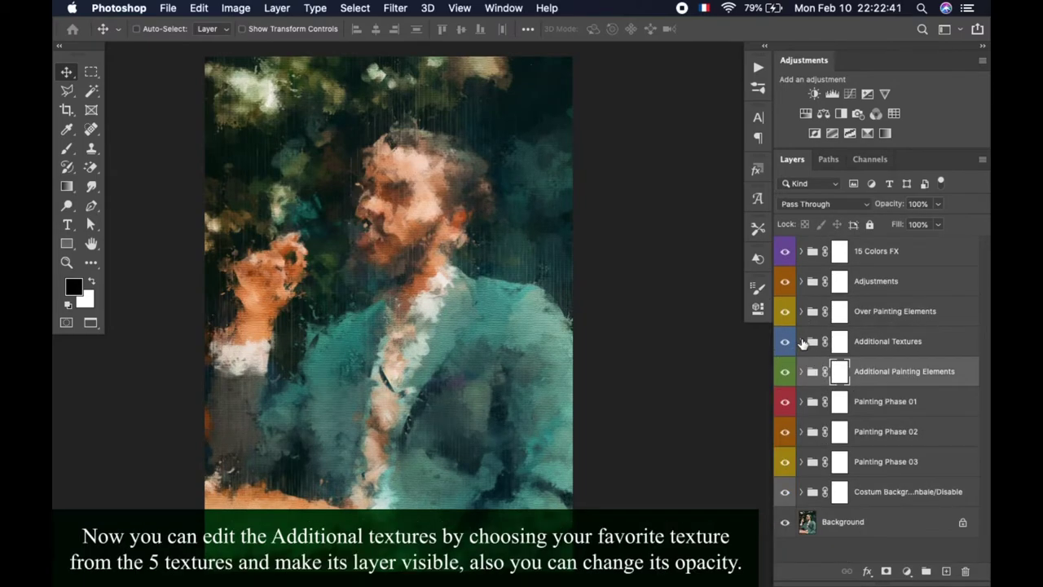
# Expand Additional Textures and switch on Texture 01 to preview it on the portrait.
pyautogui.click(801, 342)
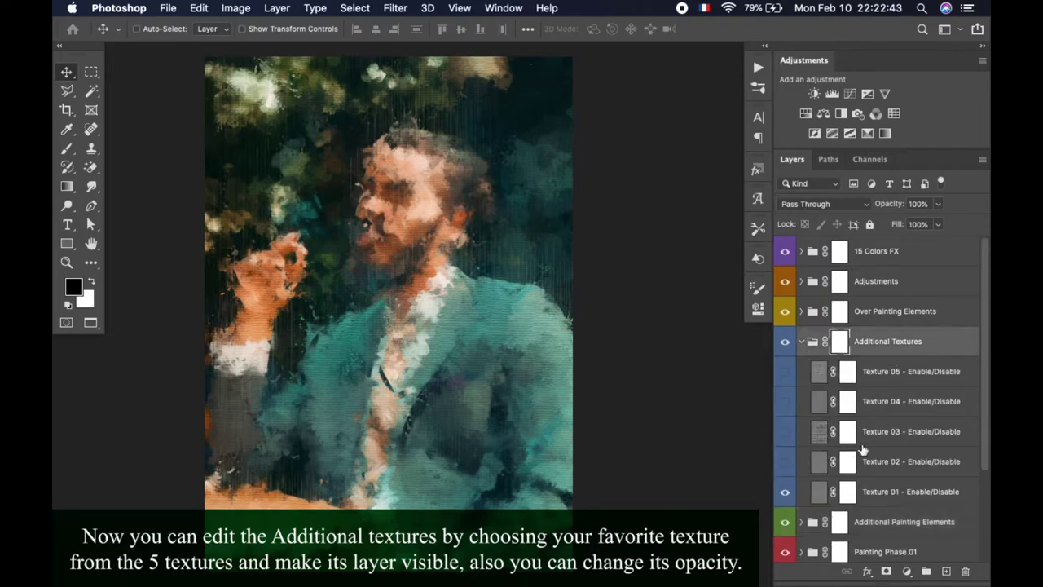
pyautogui.click(870, 497)
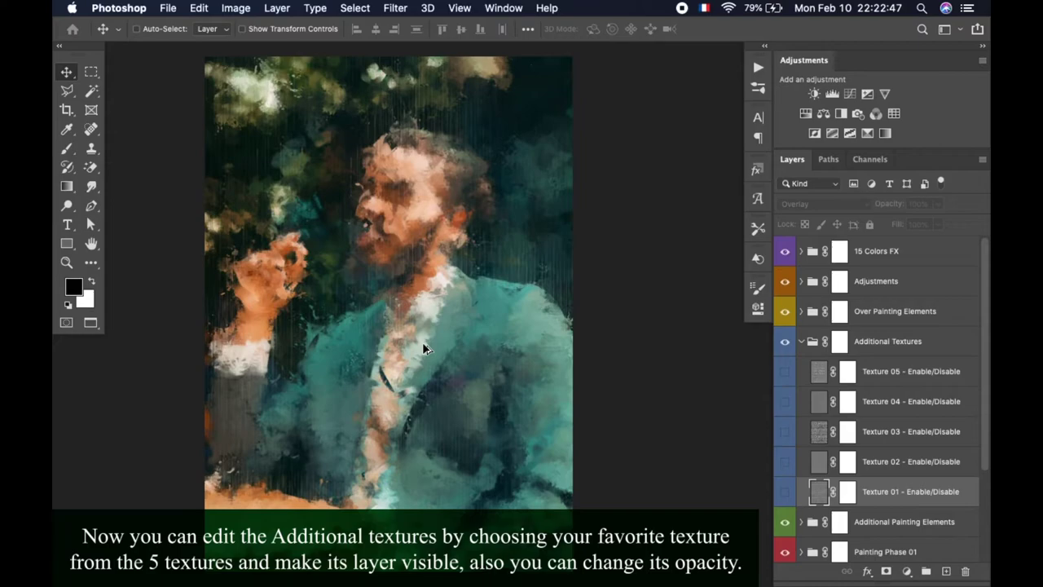
pyautogui.scroll(5, 423, 349)
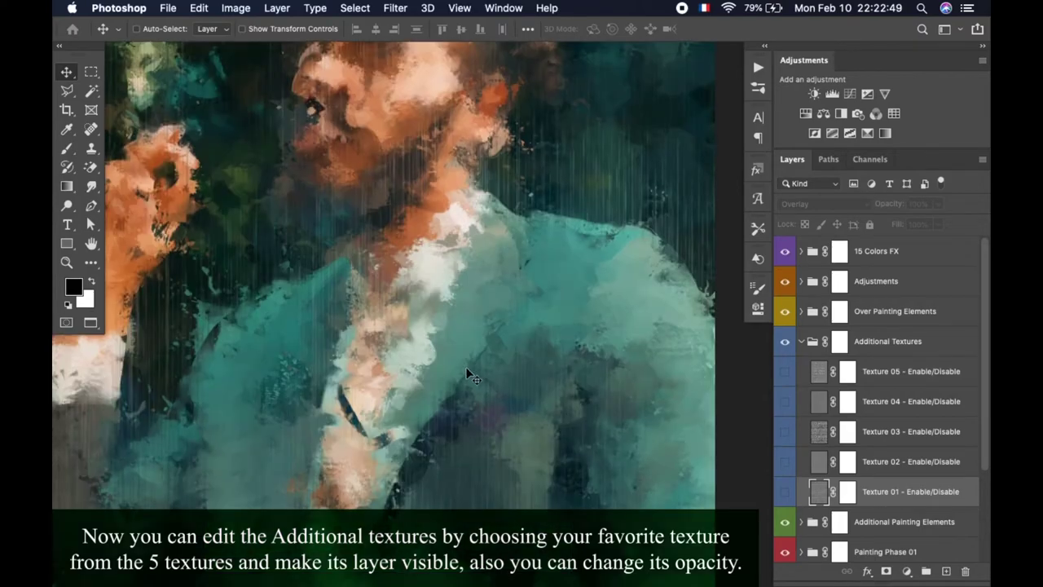
pyautogui.scroll(-10, 469, 375)
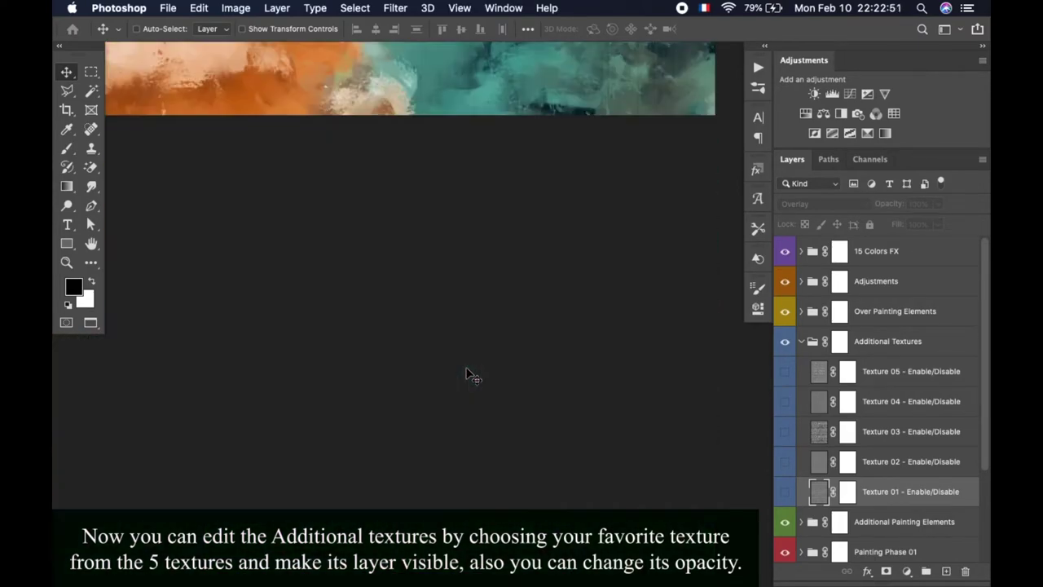
pyautogui.press('super+0')
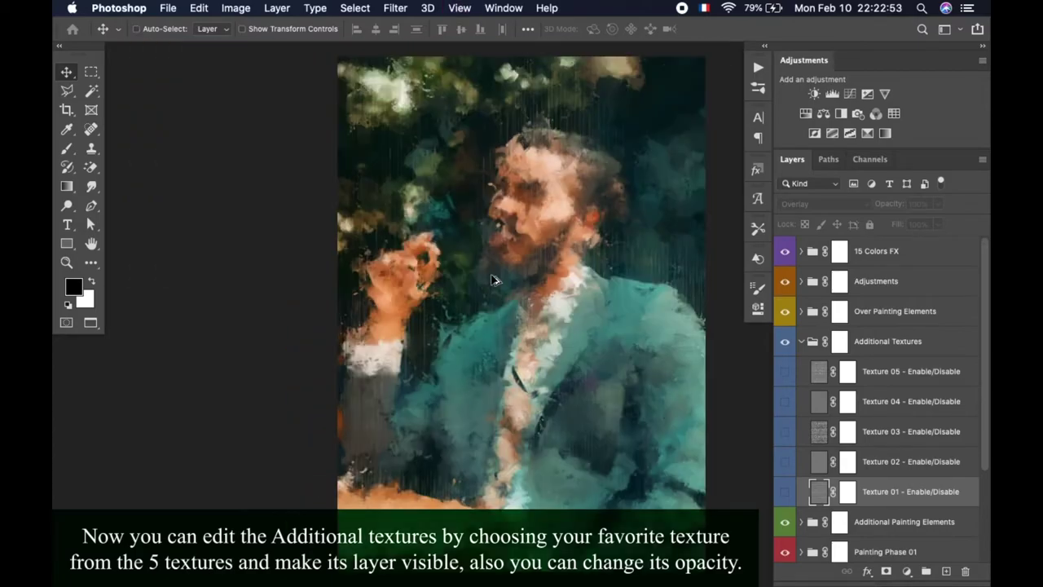
pyautogui.scroll(3, 493, 281)
pyautogui.hscroll(5, 493, 281)
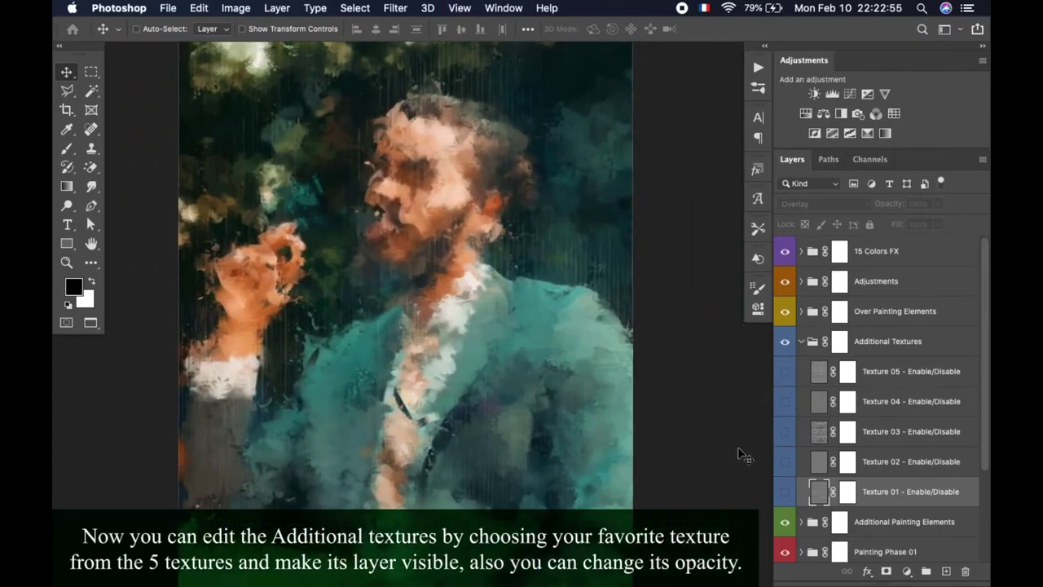
pyautogui.click(785, 491)
pyautogui.scroll(1, 437, 279)
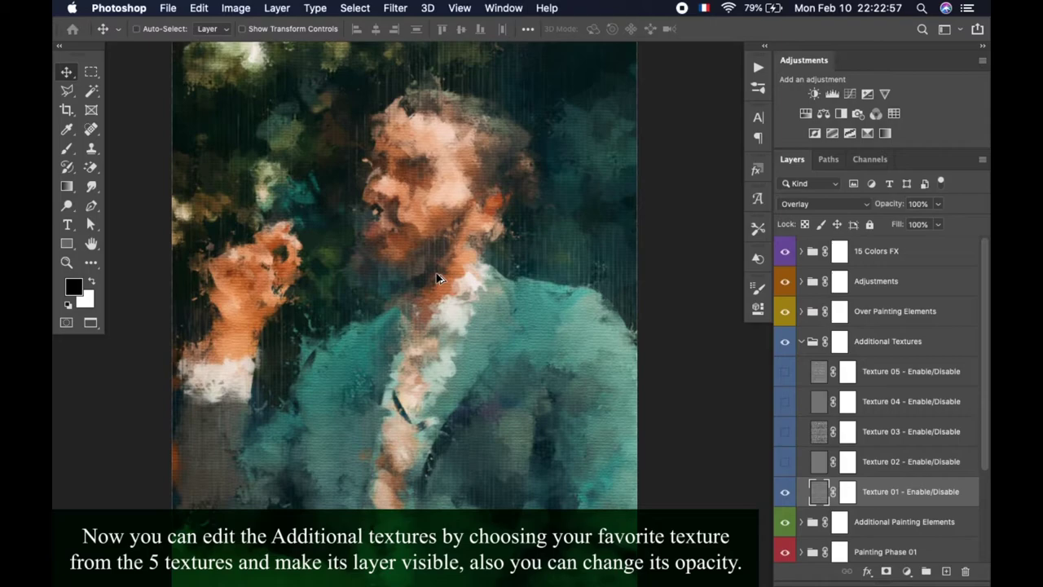
pyautogui.scroll(1, 518, 345)
pyautogui.scroll(2, 518, 345)
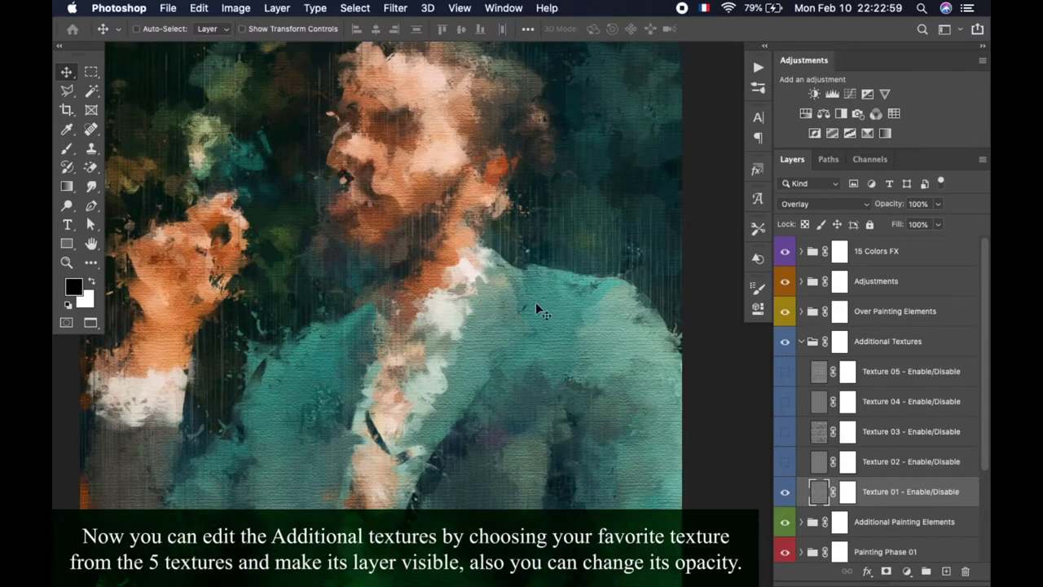
pyautogui.scroll(1, 407, 299)
pyautogui.scroll(1, 407, 304)
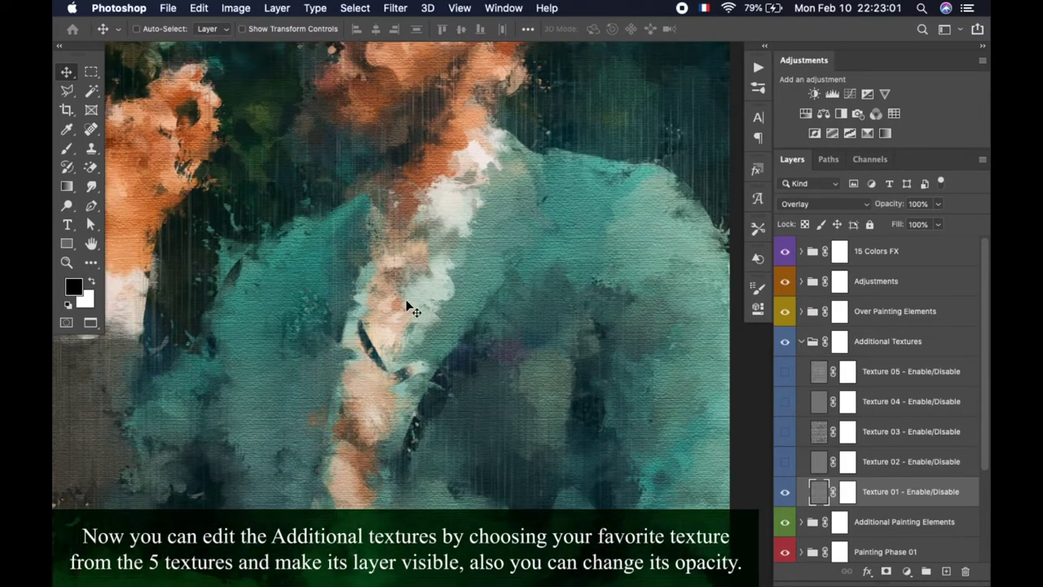
pyautogui.scroll(-2, 407, 301)
pyautogui.scroll(-1, 407, 302)
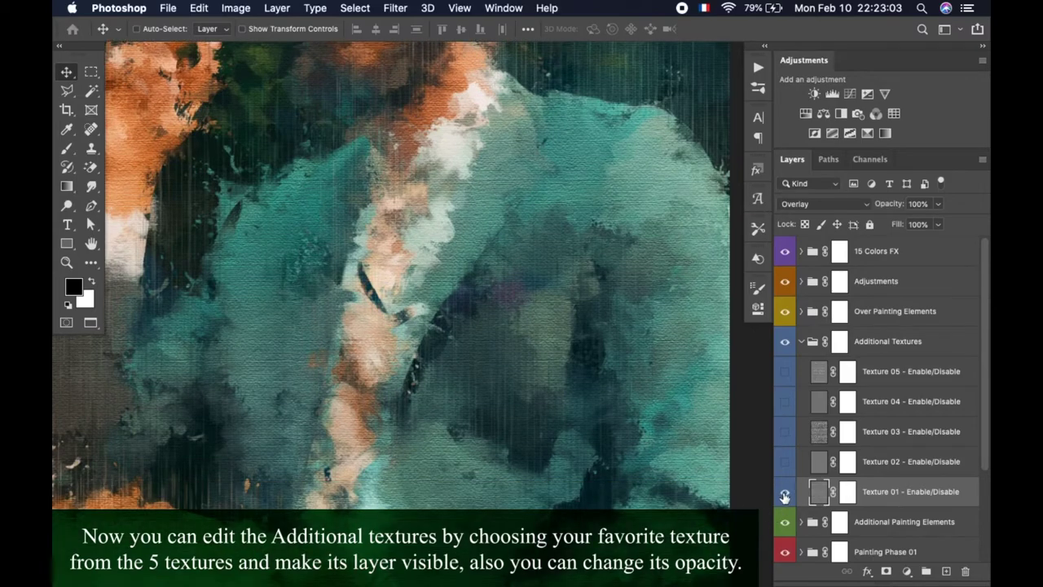
# Compare Texture 01 on and off, then preview and hide Textures 02 and 03.
pyautogui.click(784, 493)
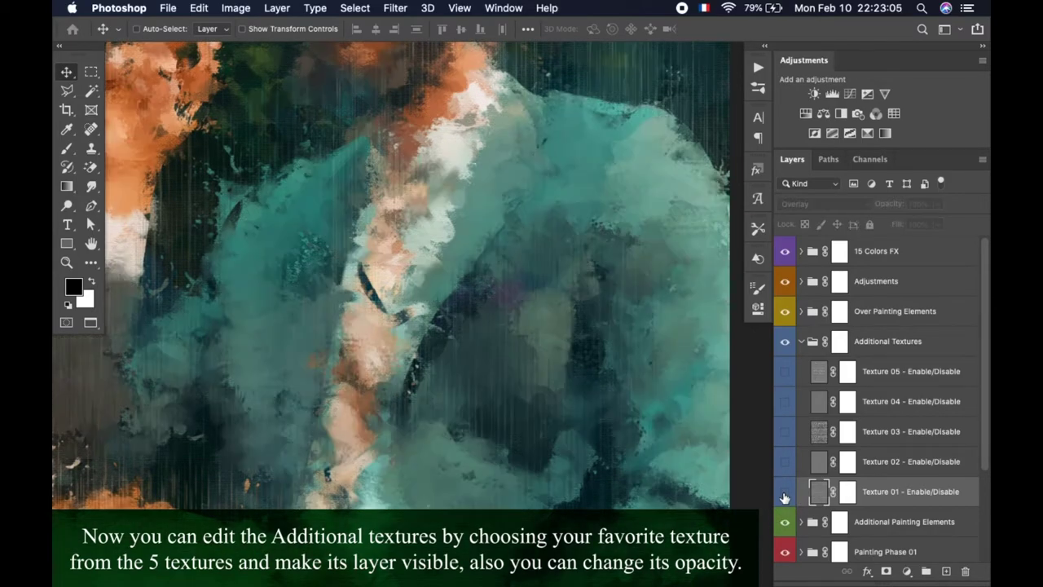
pyautogui.click(785, 494)
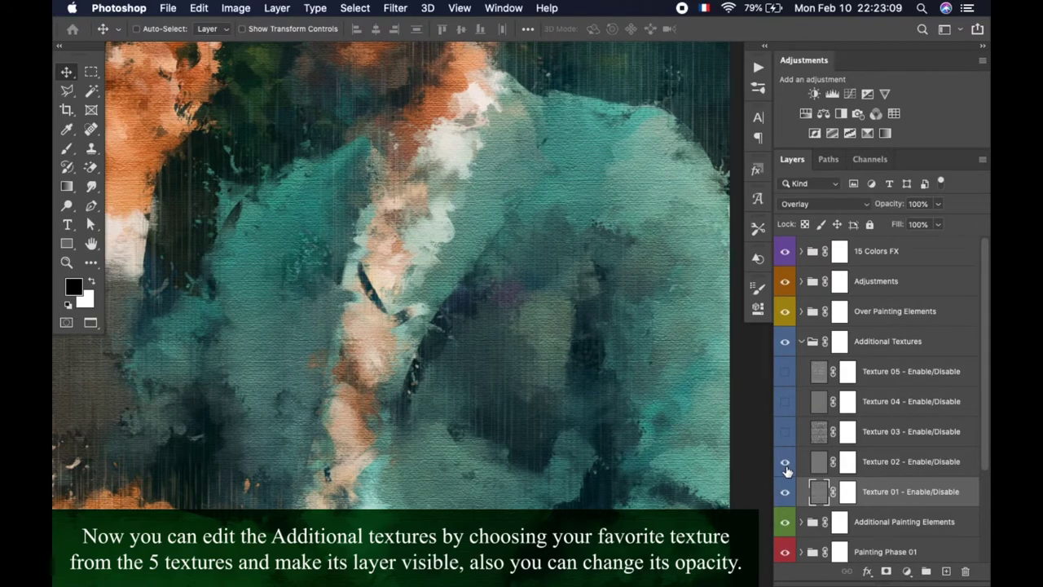
pyautogui.click(785, 492)
pyautogui.click(896, 463)
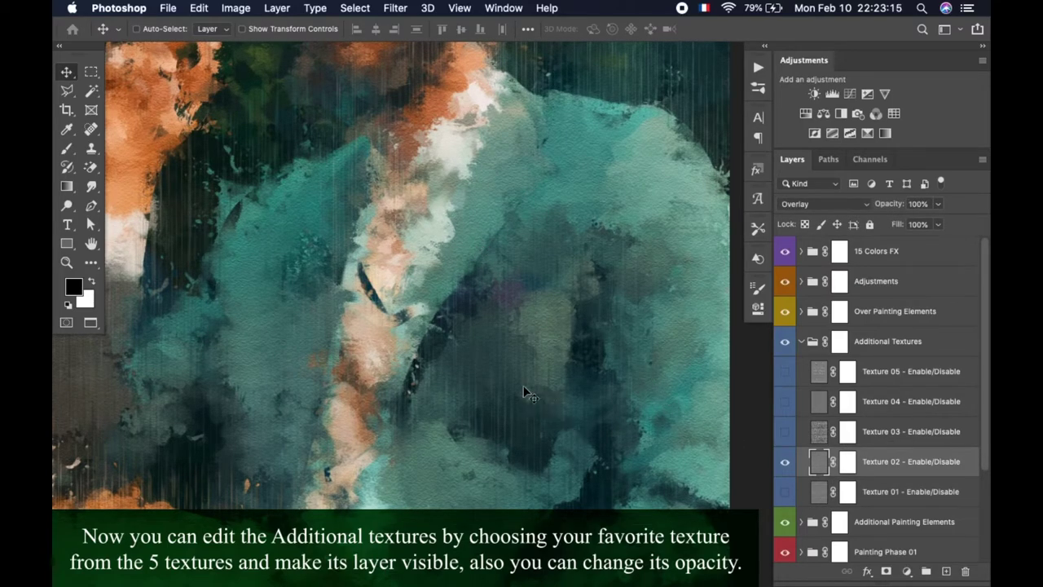
pyautogui.click(784, 461)
pyautogui.click(784, 430)
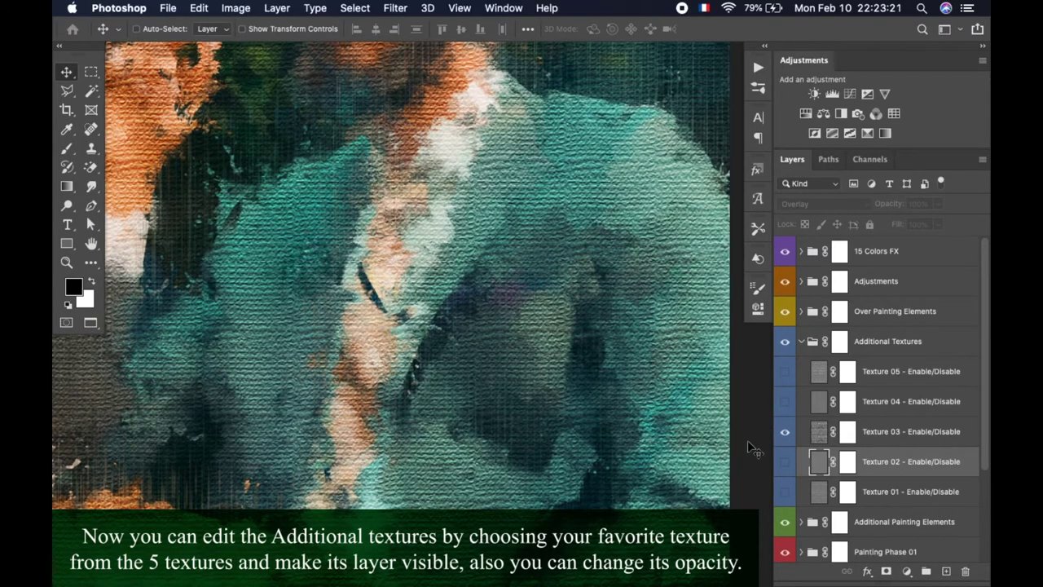
pyautogui.click(785, 432)
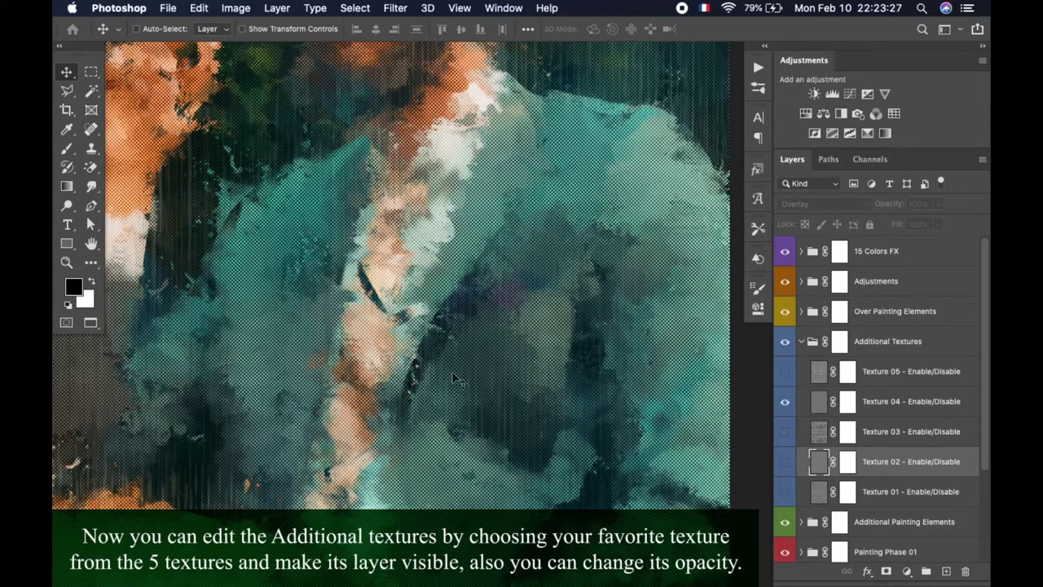
# Hide Textures 04, 05 and the dotted overlay, keep Texture 01 on, and collapse the group.
pyautogui.scroll(5, 454, 376)
pyautogui.scroll(1, 453, 377)
pyautogui.scroll(1, 460, 383)
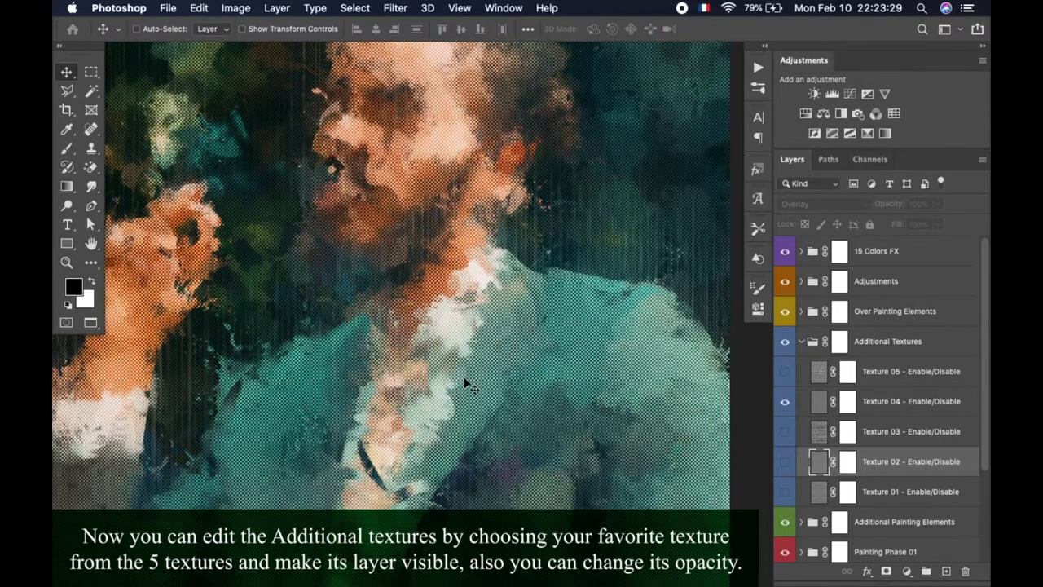
pyautogui.click(784, 400)
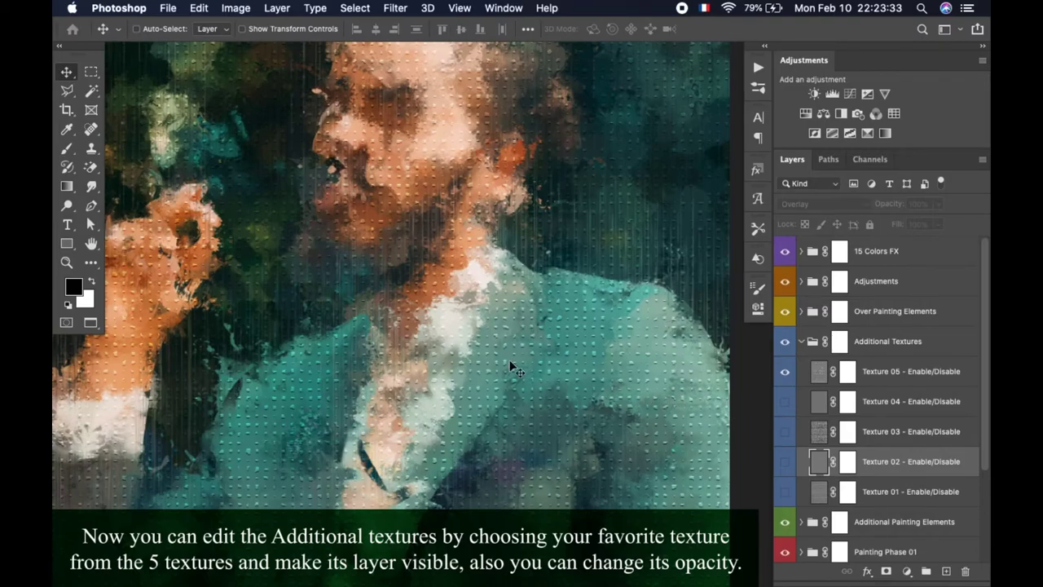
pyautogui.scroll(-3, 510, 366)
pyautogui.scroll(-2, 510, 366)
pyautogui.scroll(-2, 510, 366)
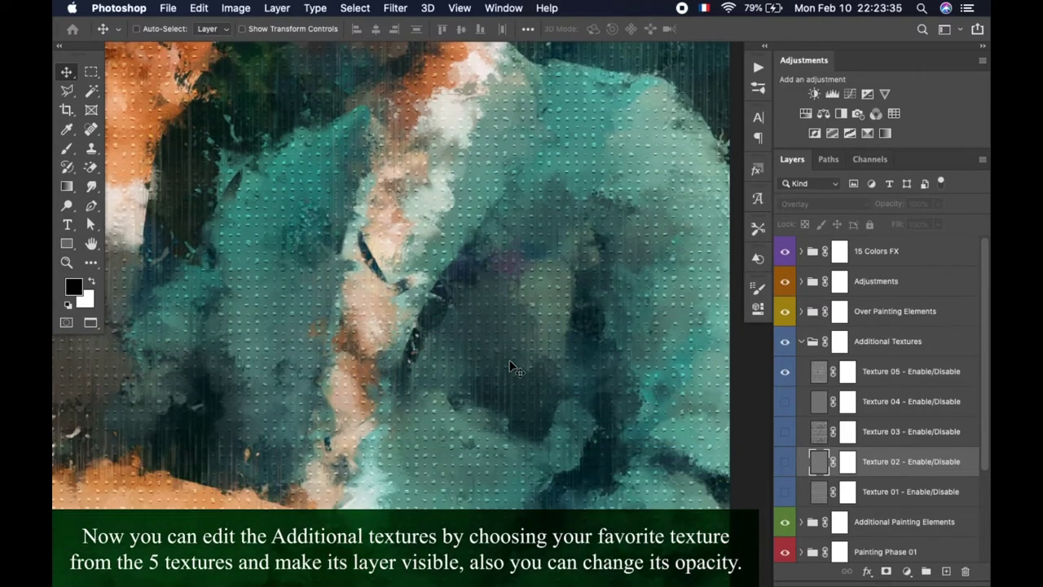
pyautogui.scroll(-2, 510, 367)
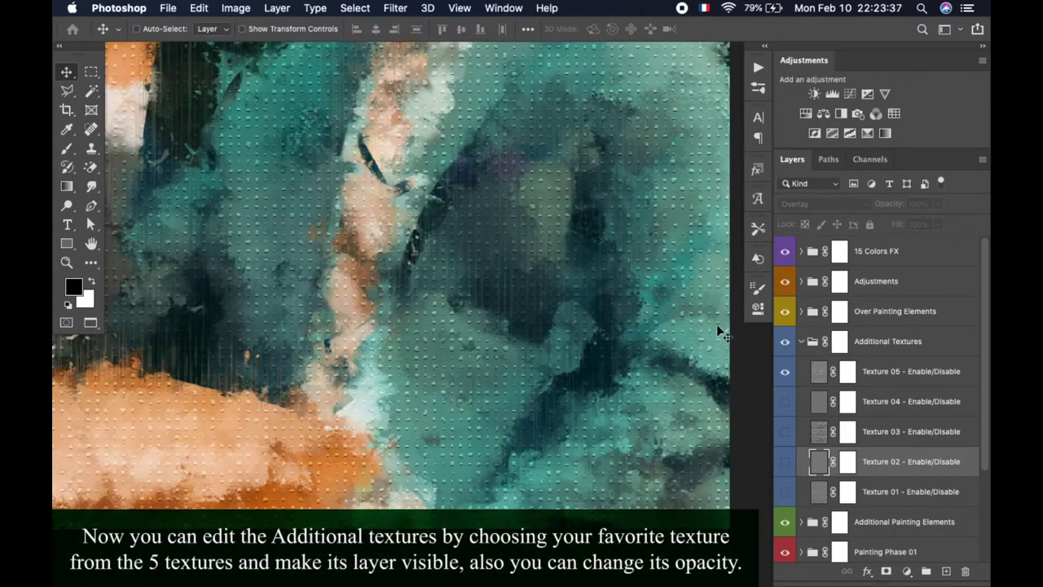
pyautogui.scroll(10, 658, 389)
pyautogui.scroll(2, 658, 388)
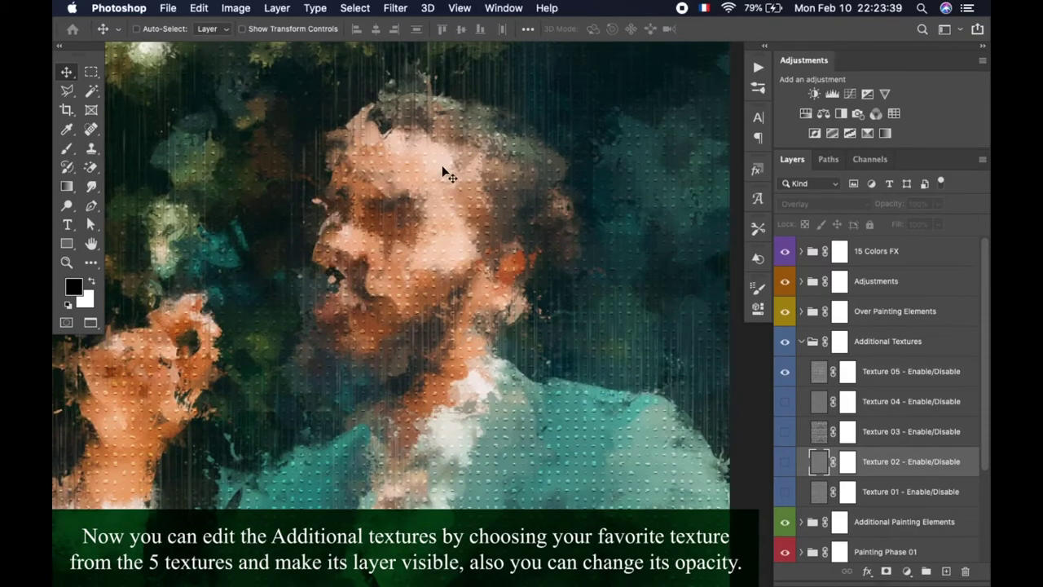
pyautogui.click(784, 371)
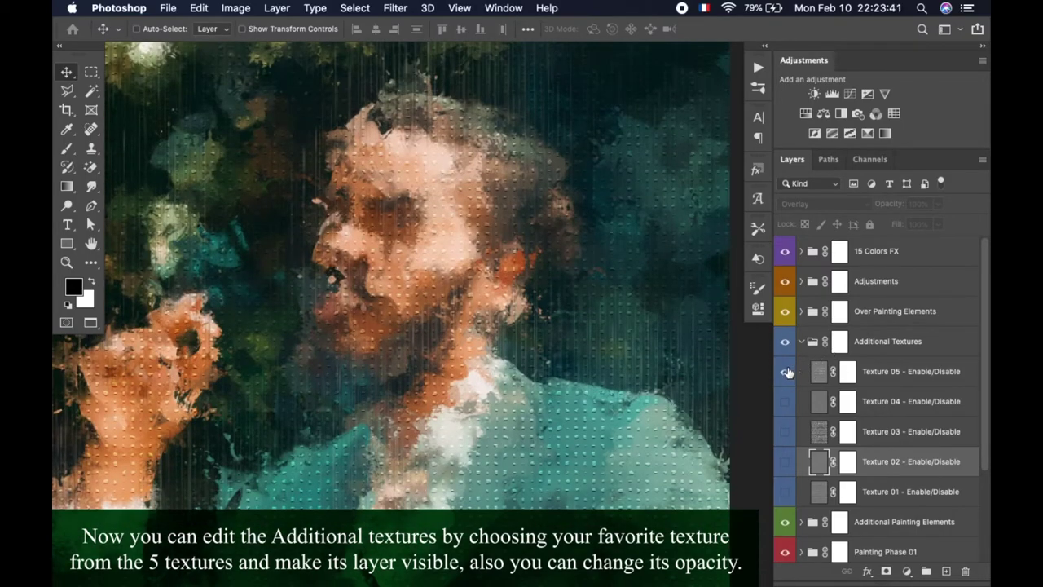
pyautogui.click(784, 461)
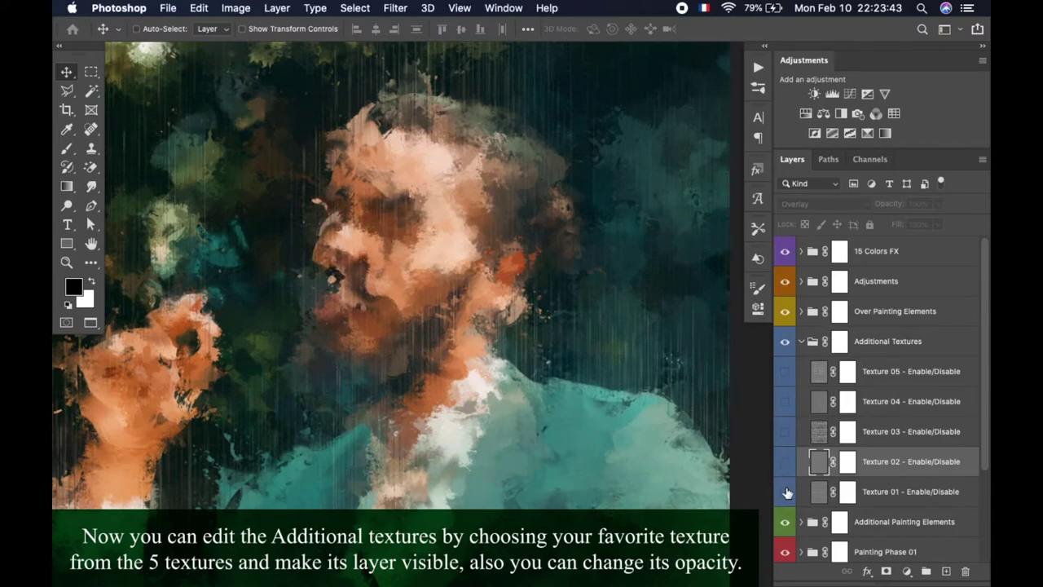
pyautogui.click(784, 491)
pyautogui.click(802, 342)
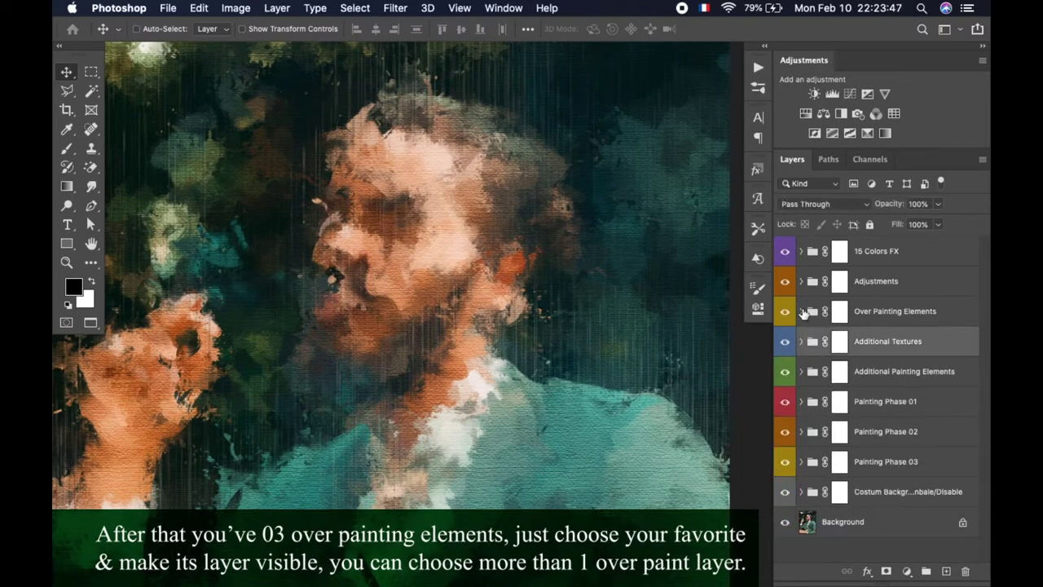
# Expand Over Painting Elements, hide OPE 01, and preview OPE 03 and OPE 02.
pyautogui.click(802, 311)
pyautogui.click(885, 323)
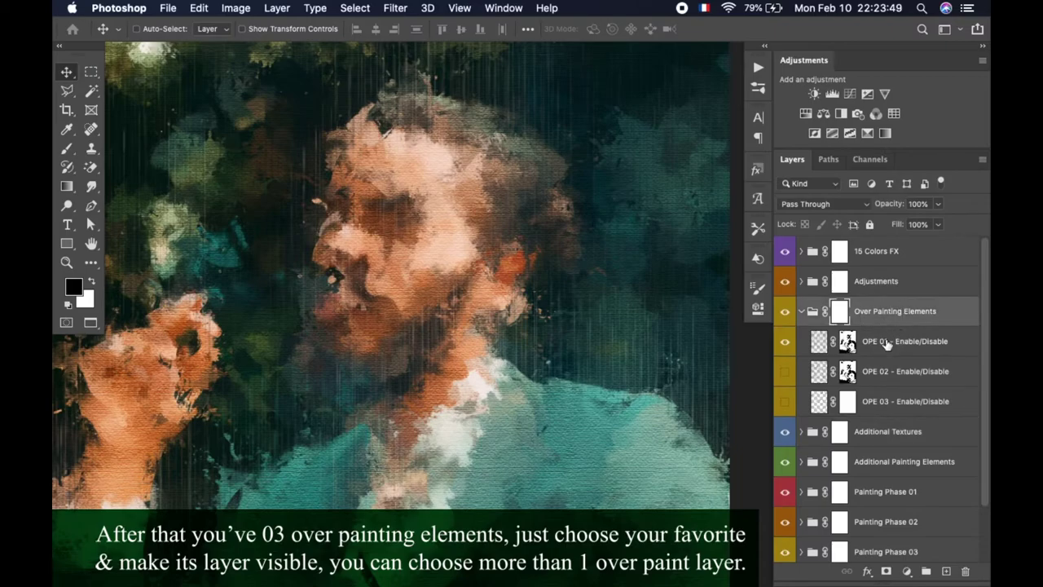
pyautogui.click(794, 349)
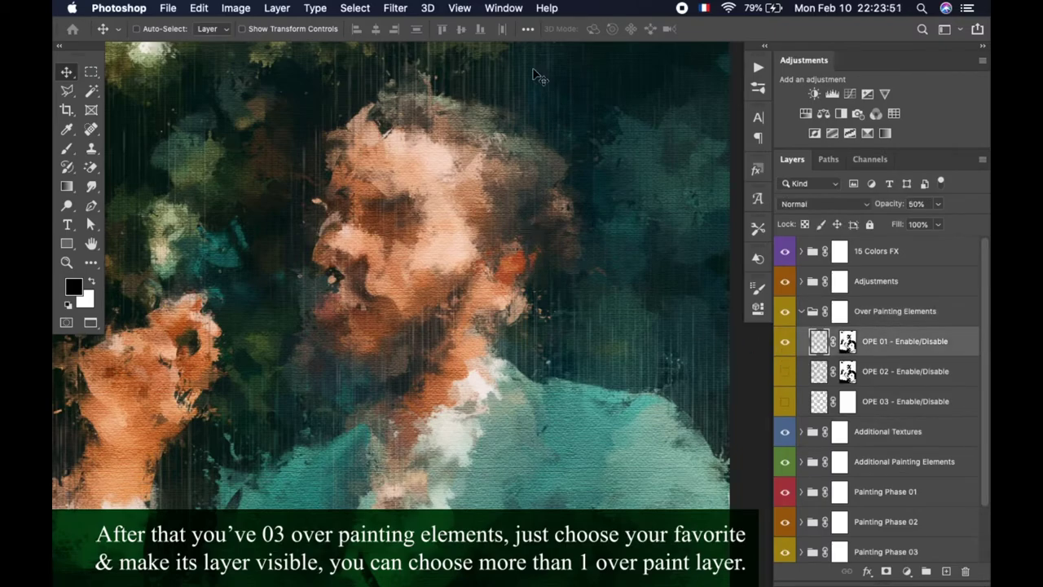
pyautogui.click(785, 342)
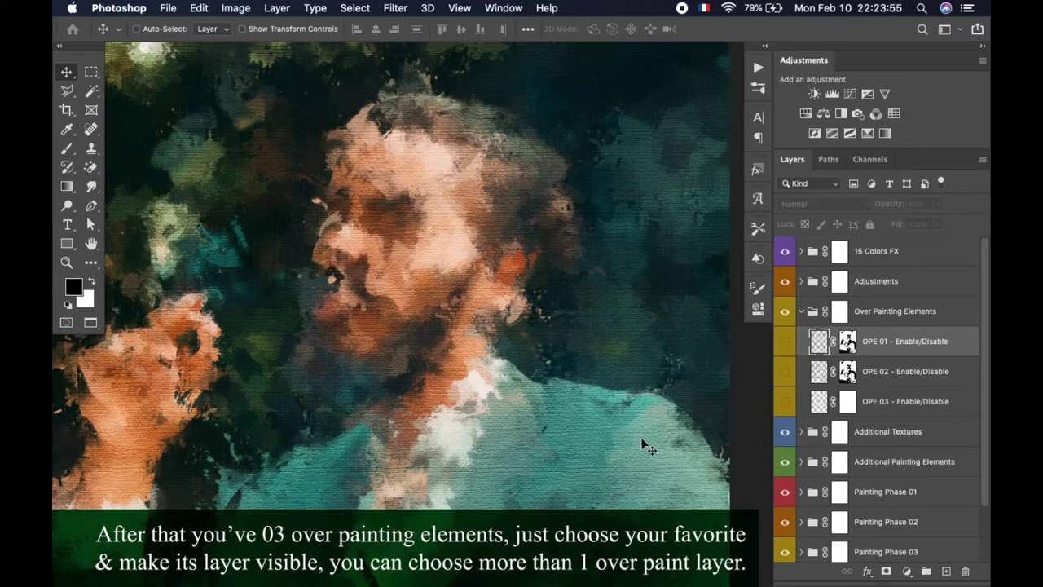
pyautogui.scroll(-3, 643, 446)
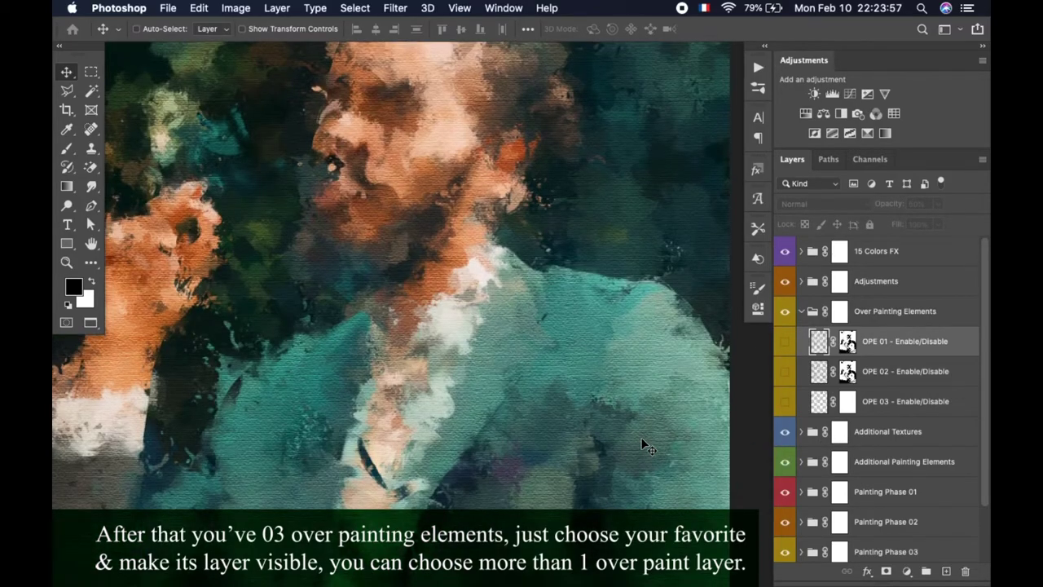
pyautogui.scroll(5, 643, 447)
pyautogui.scroll(-2, 643, 447)
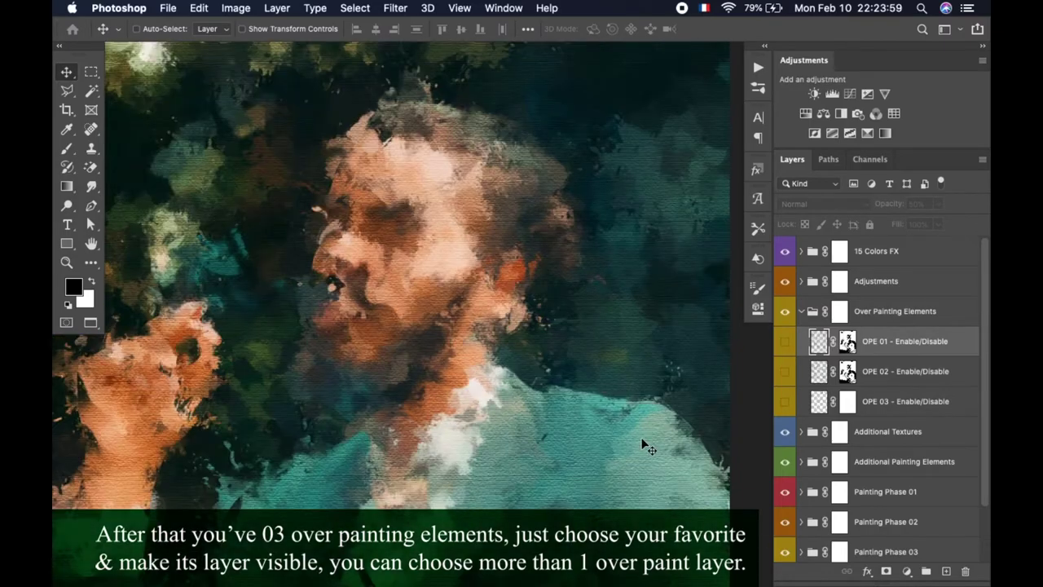
pyautogui.click(784, 401)
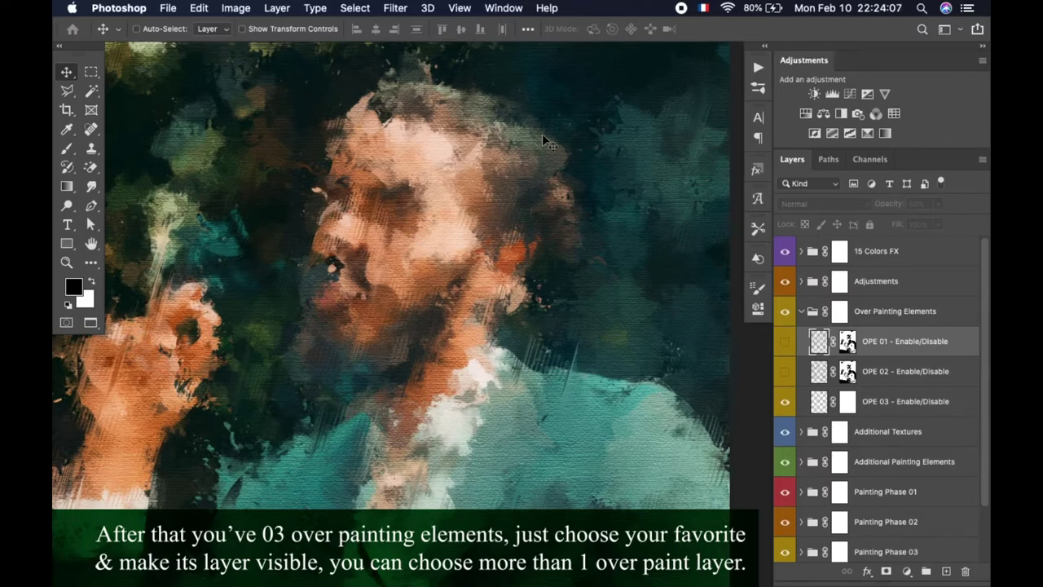
pyautogui.click(784, 371)
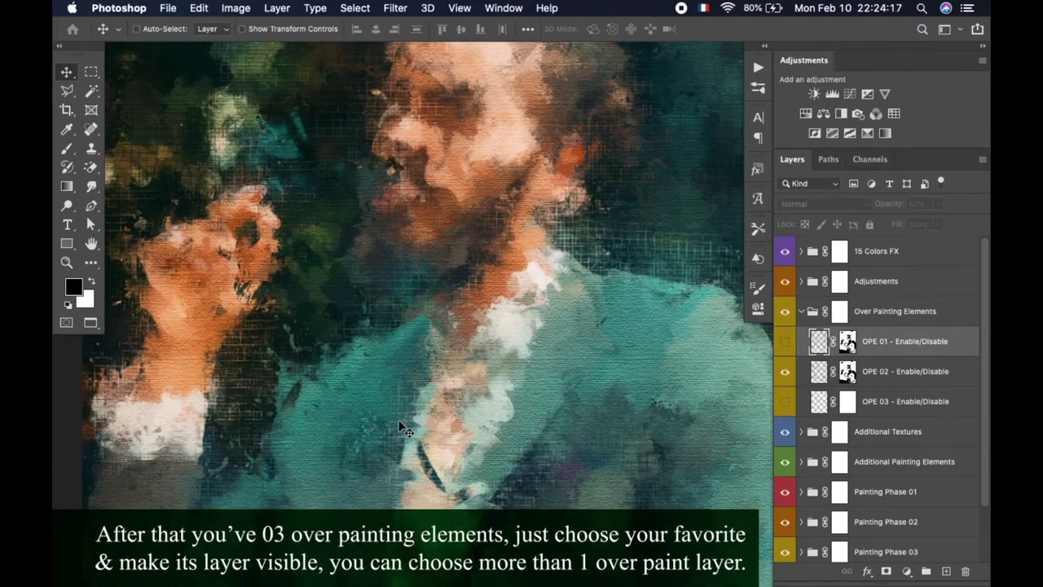
# Swap between OPE 01 and OPE 02 to compare their effect on the painting.
pyautogui.scroll(-3, 261, 309)
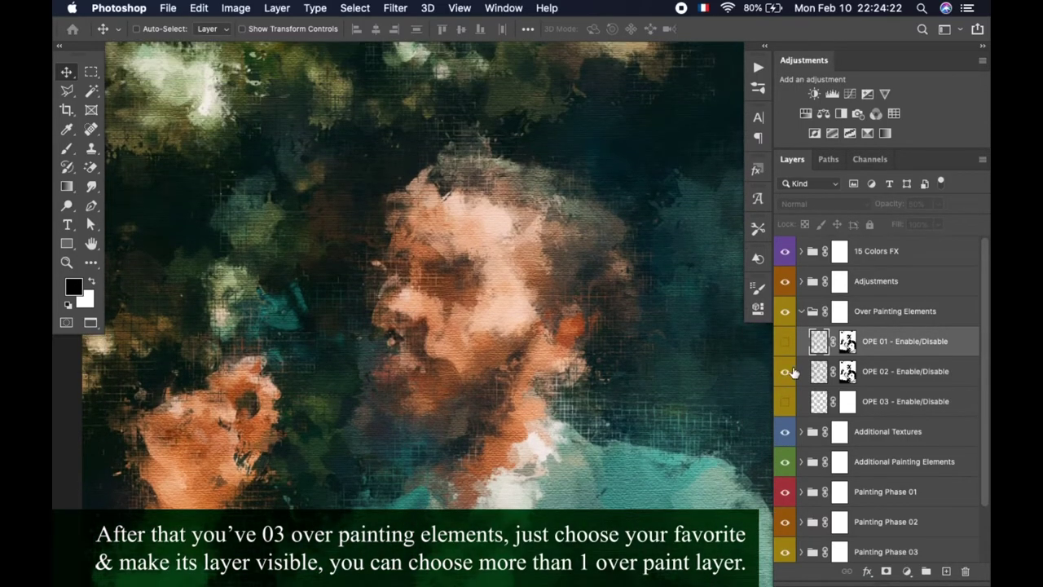
pyautogui.click(785, 370)
pyautogui.click(785, 341)
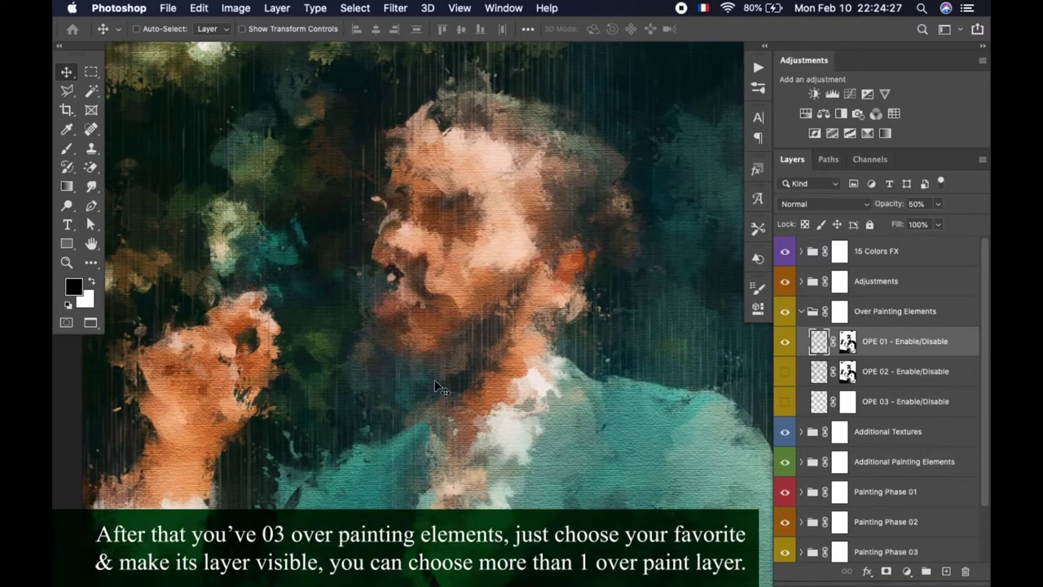
pyautogui.scroll(-5, 434, 379)
pyautogui.click(784, 371)
pyautogui.click(784, 341)
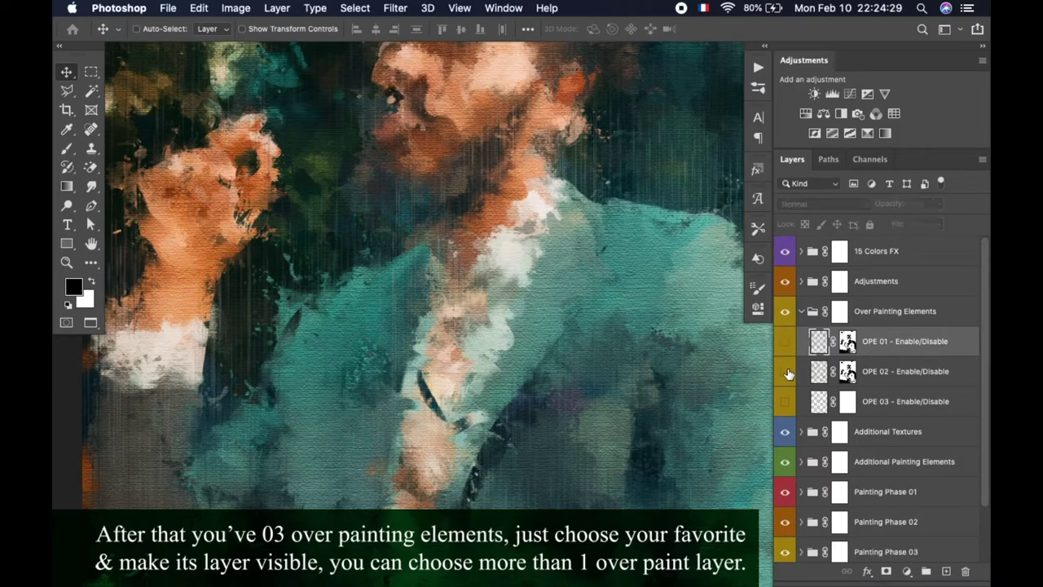
pyautogui.press('super+0')
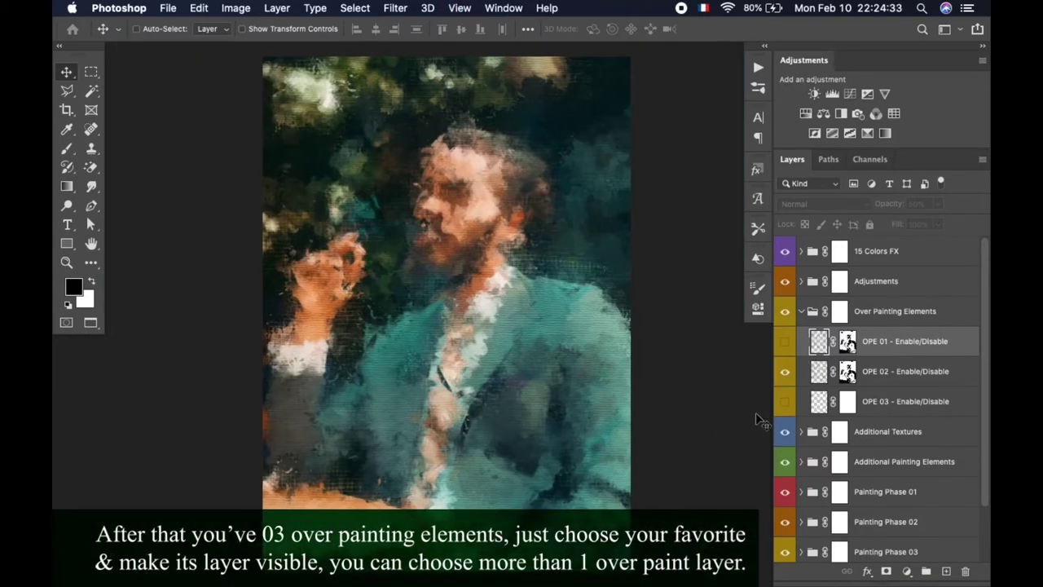
# Preview OPE 03, then leave only OPE 01 visible and collapse the group.
pyautogui.click(785, 371)
pyautogui.click(784, 401)
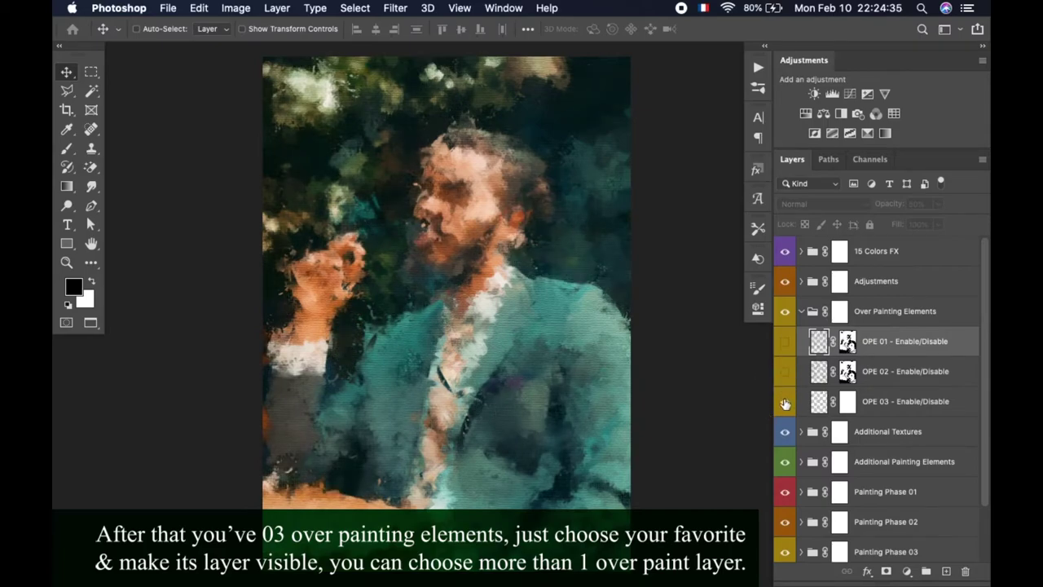
pyautogui.click(785, 402)
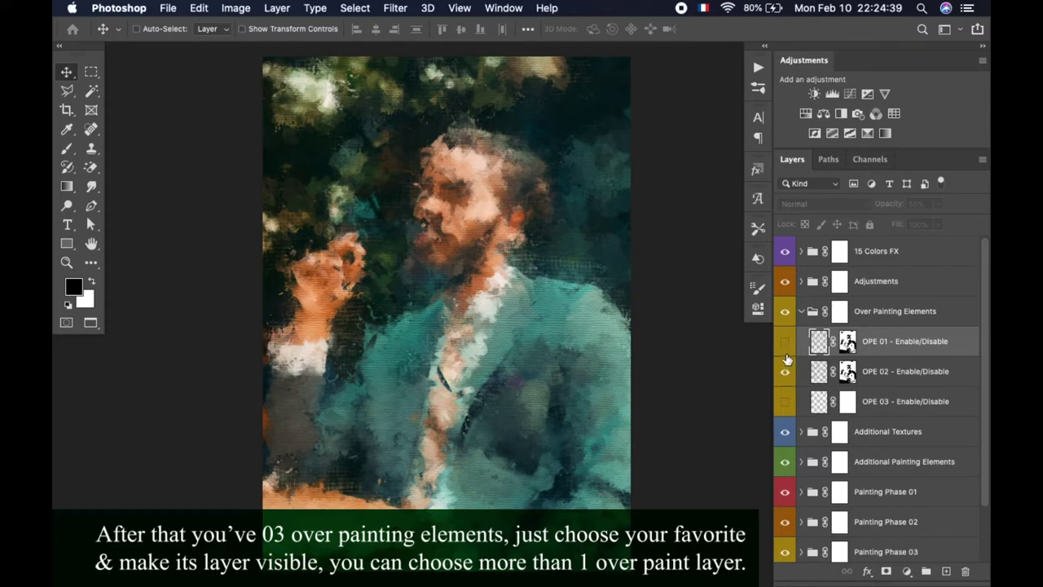
pyautogui.click(787, 348)
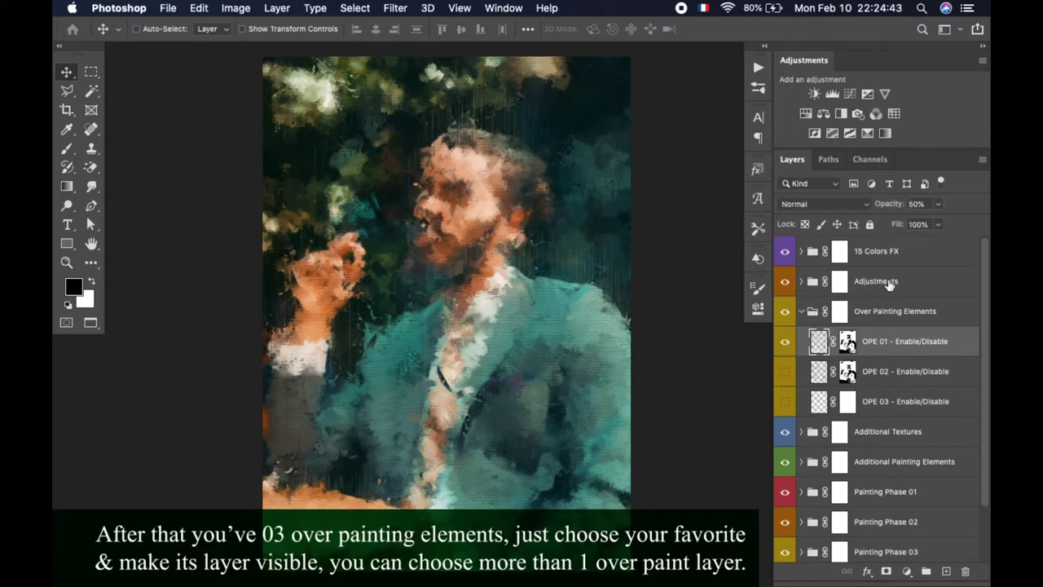
pyautogui.click(801, 311)
pyautogui.click(814, 281)
# Expand Adjustments and switch Tone Correction 01–03 off, then back on.
pyautogui.click(801, 281)
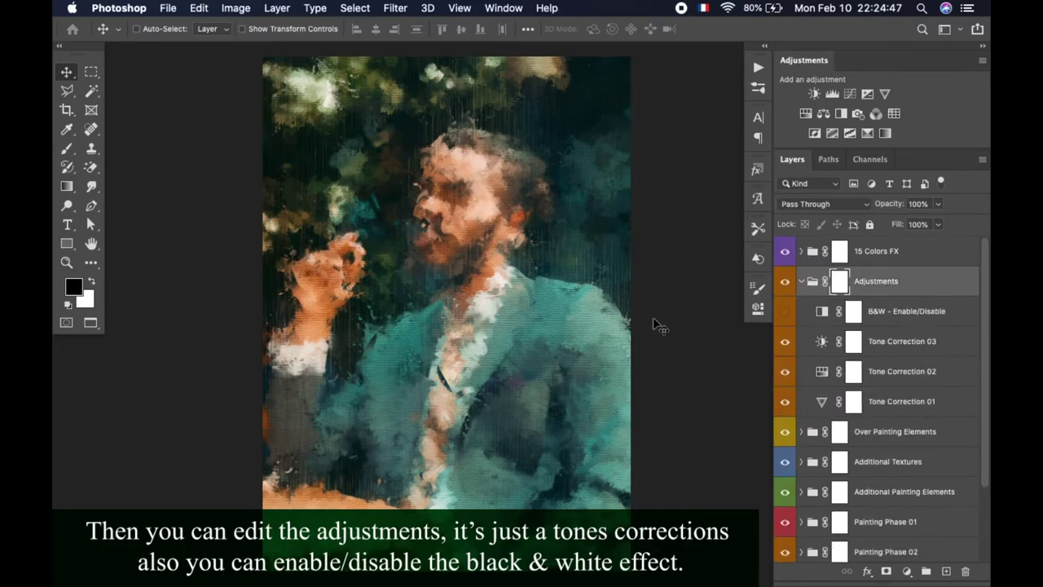
pyautogui.scroll(2, 526, 305)
pyautogui.scroll(2, 526, 305)
pyautogui.scroll(2, 526, 305)
pyautogui.scroll(3, 526, 304)
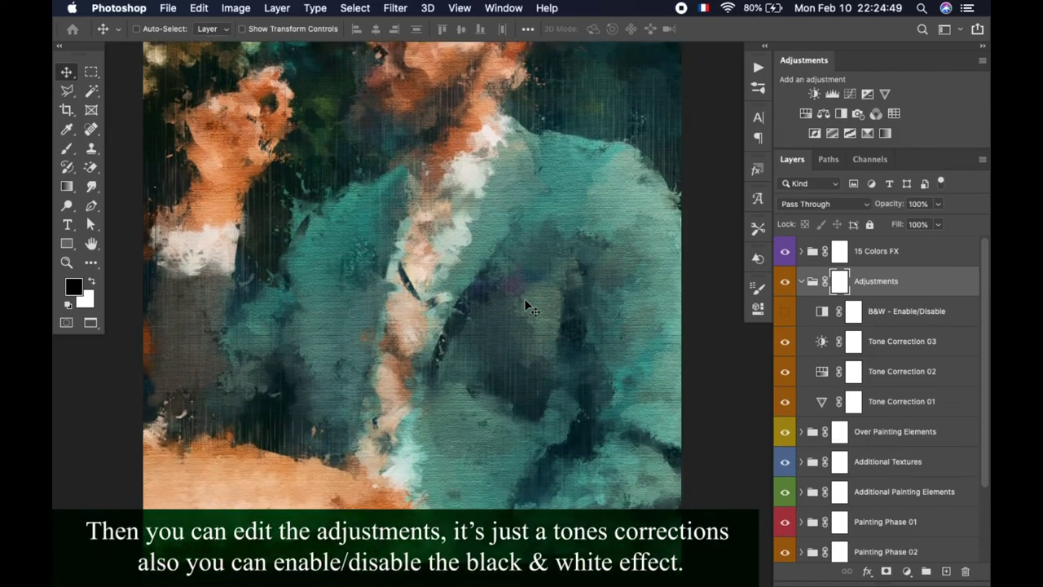
pyautogui.scroll(-6, 526, 306)
pyautogui.scroll(-2, 526, 307)
pyautogui.click(784, 341)
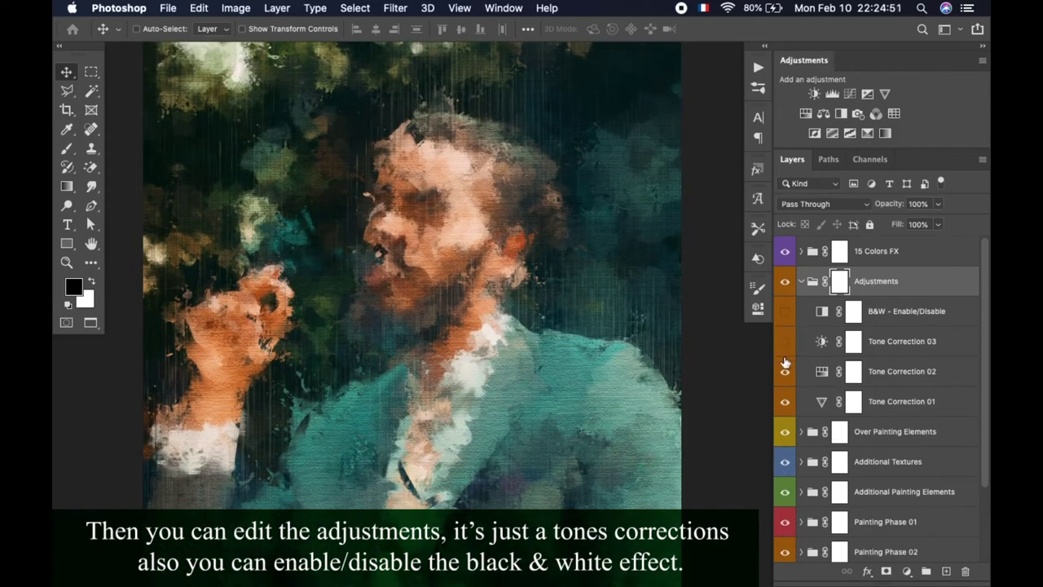
pyautogui.click(784, 370)
pyautogui.click(785, 401)
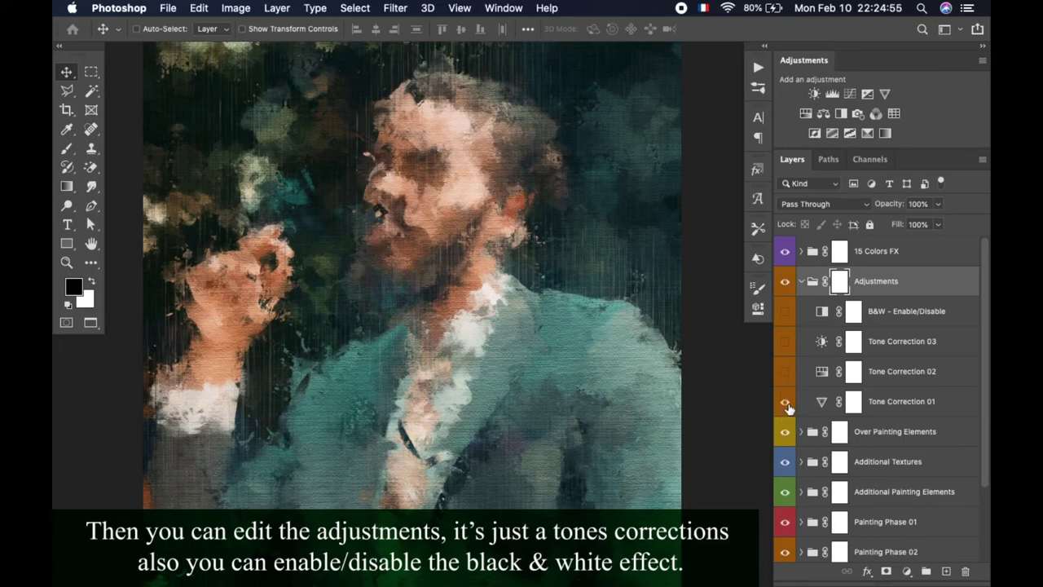
pyautogui.click(784, 348)
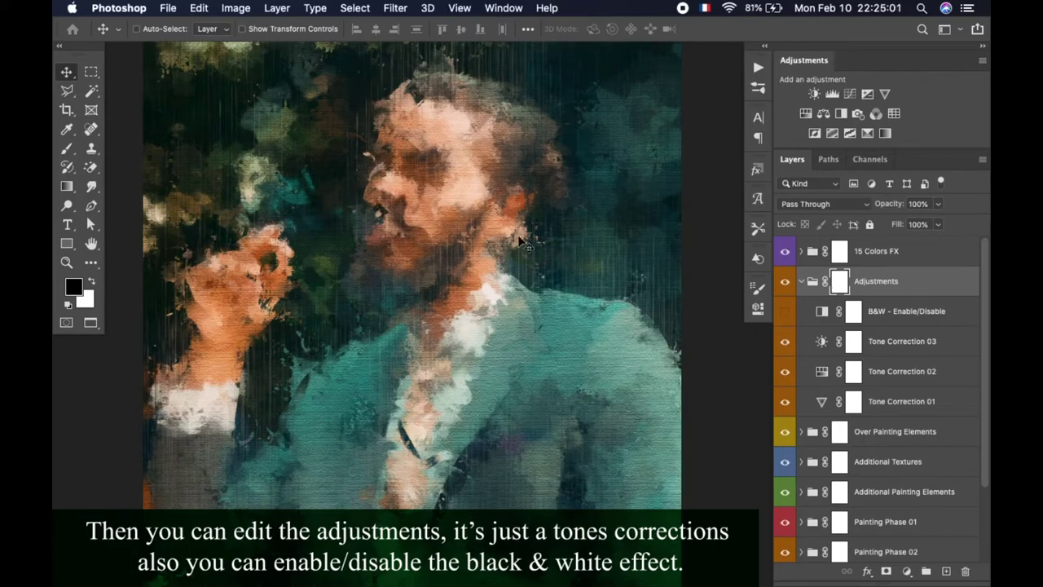
# Preview the B&W - Enable/Disable layer in black and white, then switch it off.
pyautogui.click(783, 312)
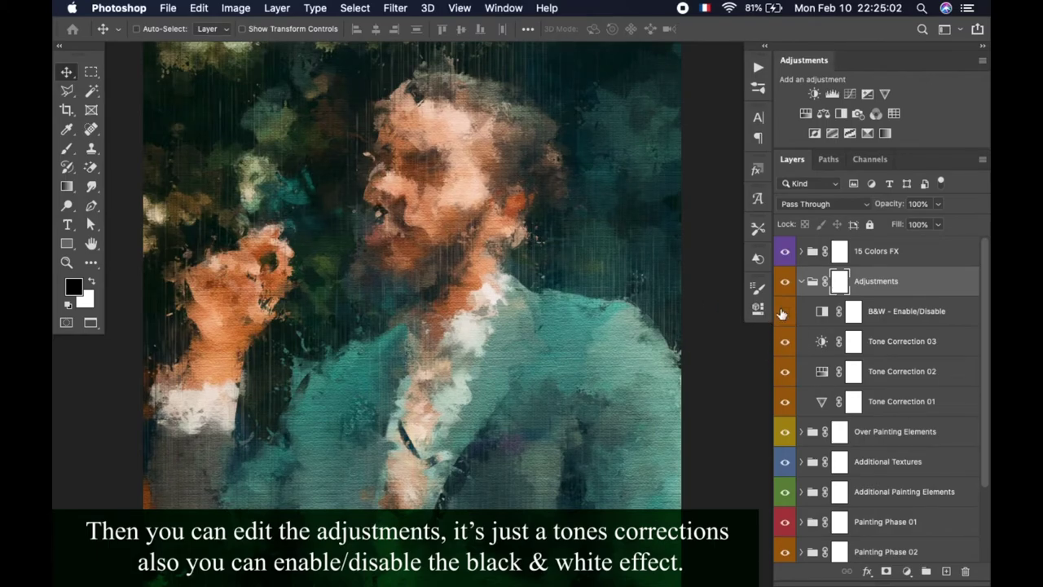
pyautogui.click(895, 323)
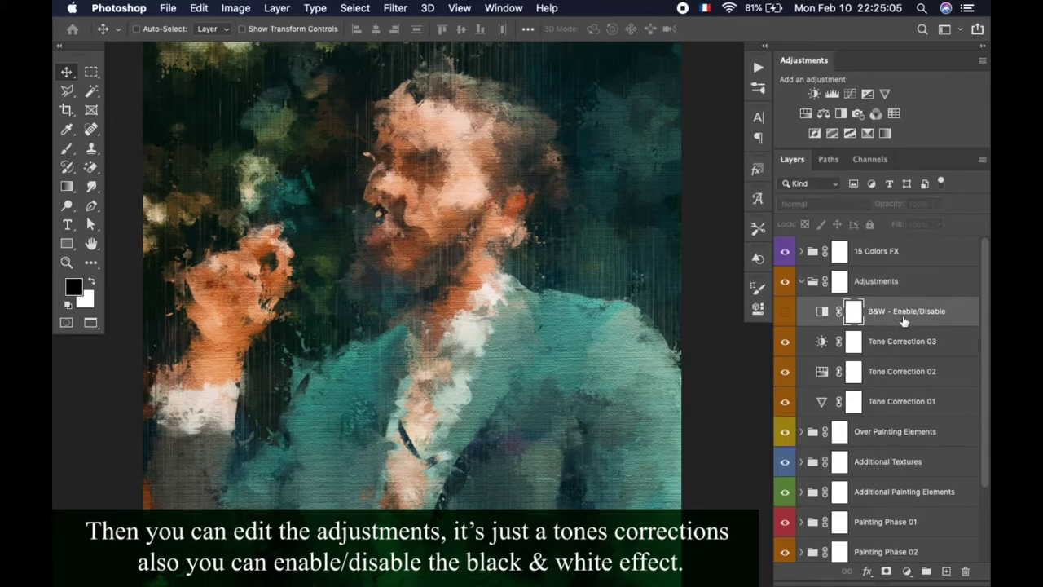
pyautogui.click(785, 314)
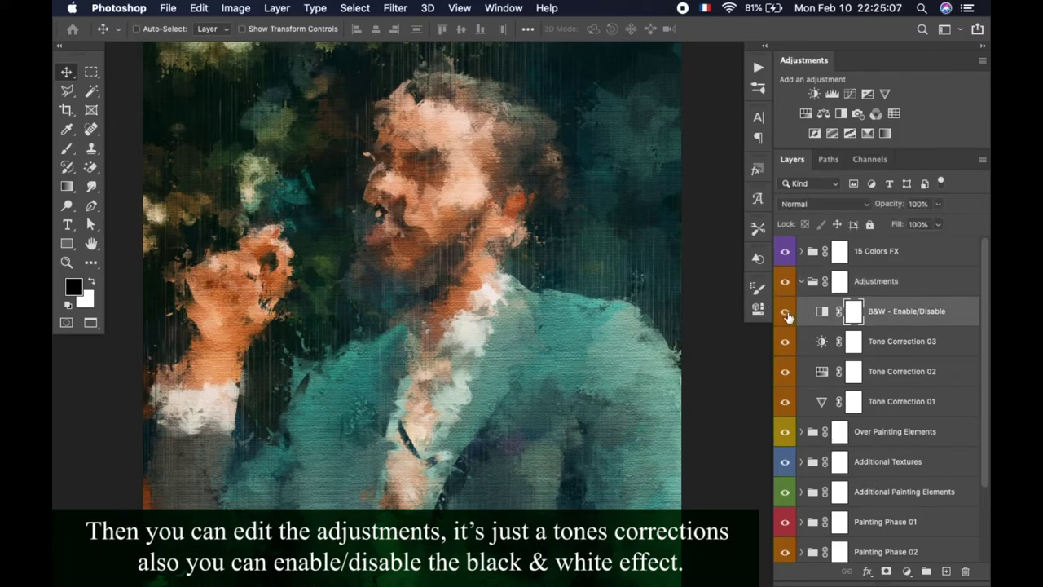
pyautogui.click(786, 314)
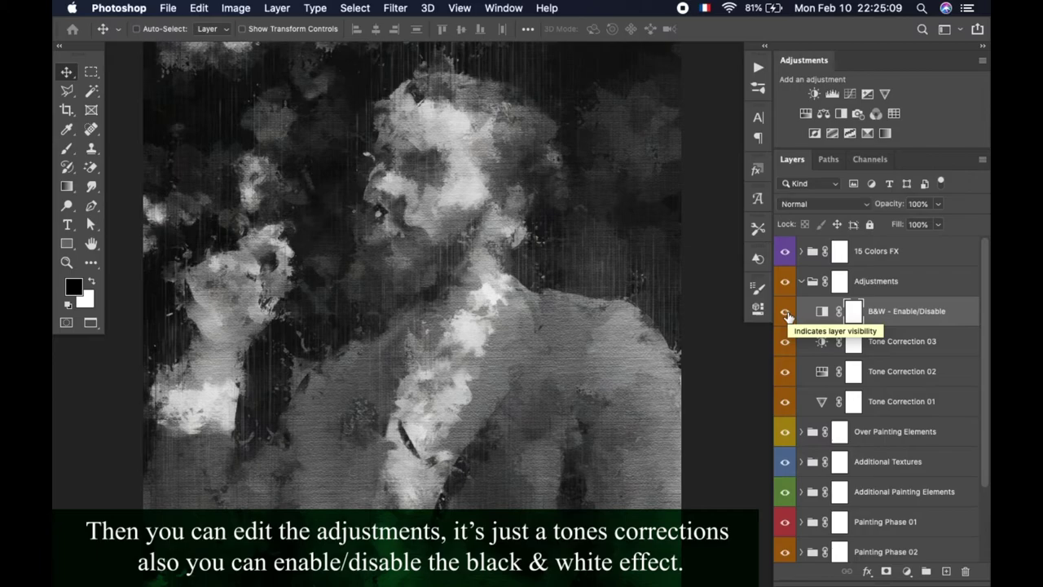
pyautogui.click(786, 315)
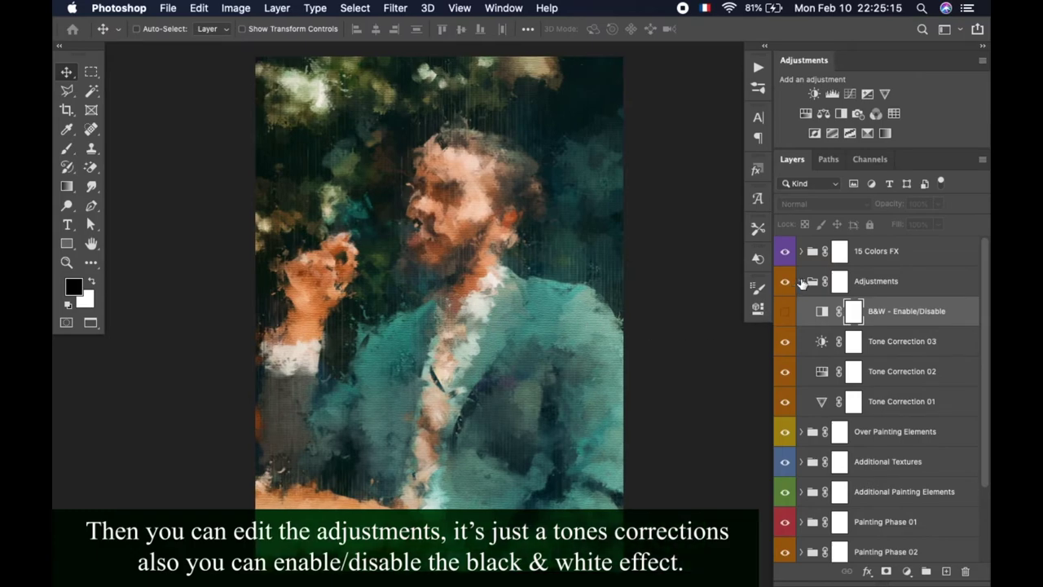
# Collapse the Adjustments group, expand the 15 Colors FX group and select the Color 01 layer.
pyautogui.click(801, 280)
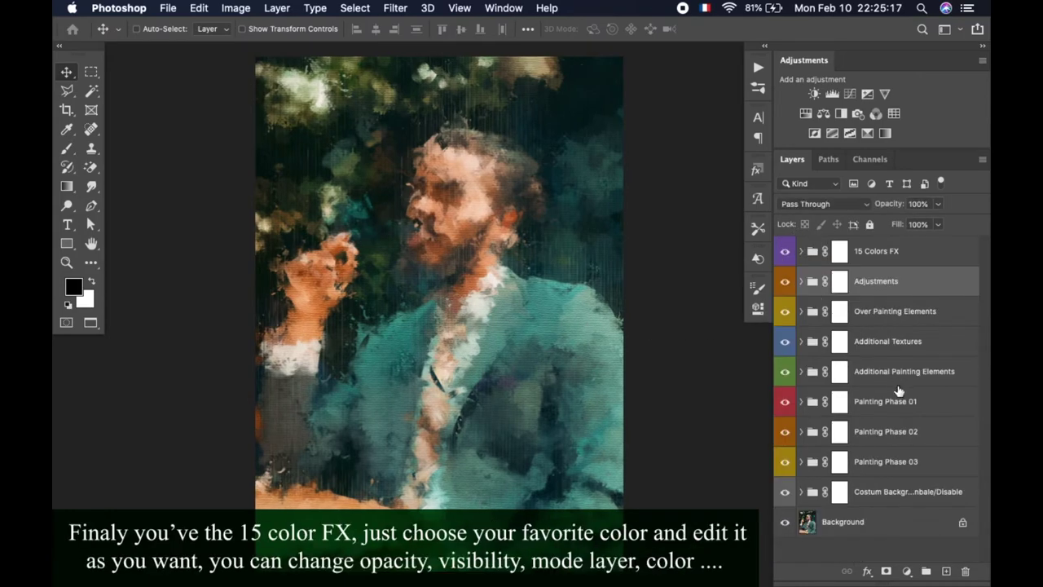
pyautogui.click(802, 251)
pyautogui.scroll(-5, 915, 391)
pyautogui.scroll(-5, 915, 391)
pyautogui.scroll(-3, 924, 375)
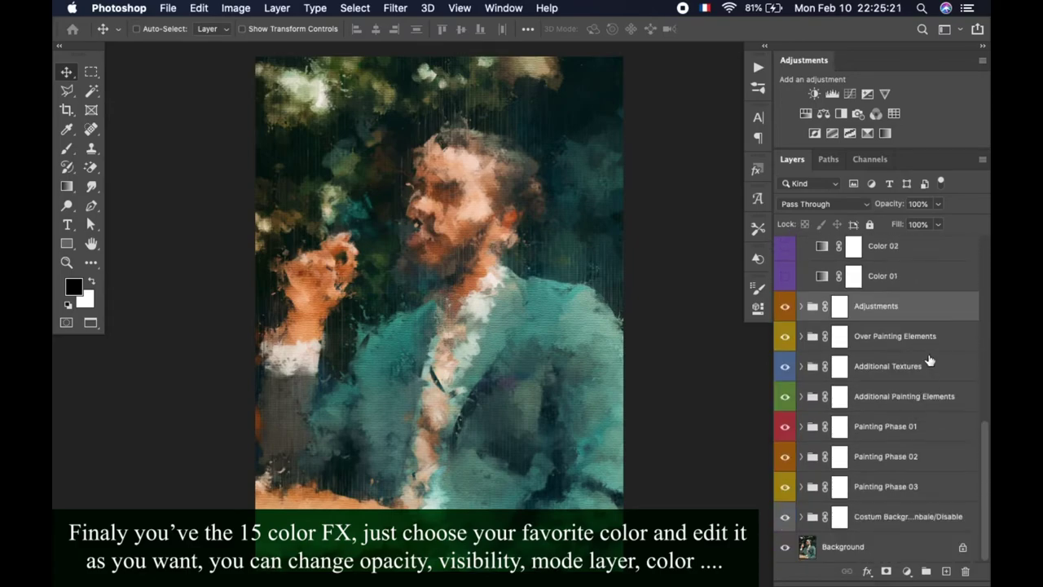
pyautogui.scroll(5, 924, 374)
pyautogui.scroll(2, 920, 381)
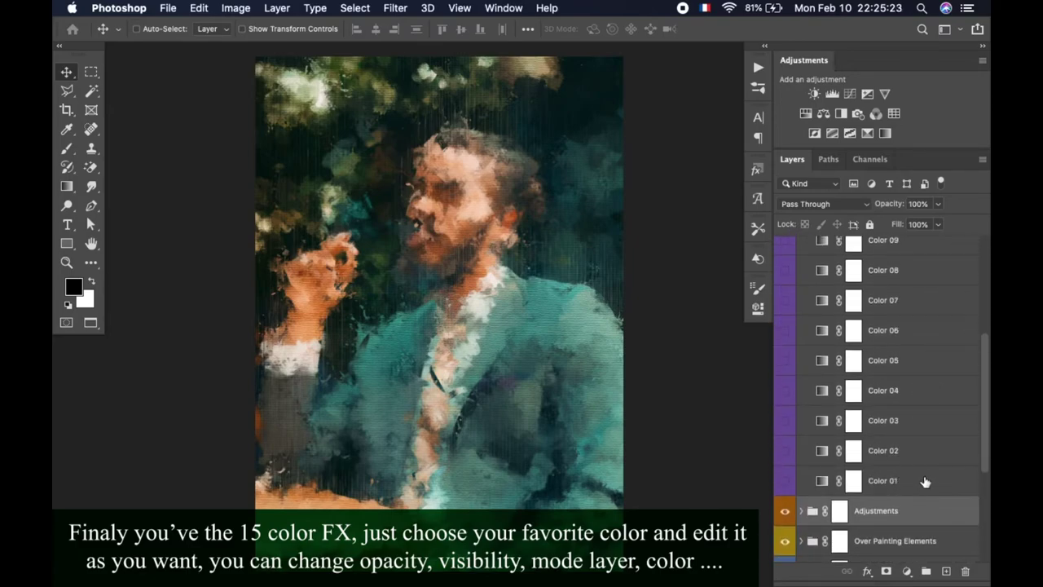
pyautogui.click(925, 481)
pyautogui.scroll(5, 919, 463)
pyautogui.scroll(3, 892, 330)
pyautogui.scroll(-1, 896, 366)
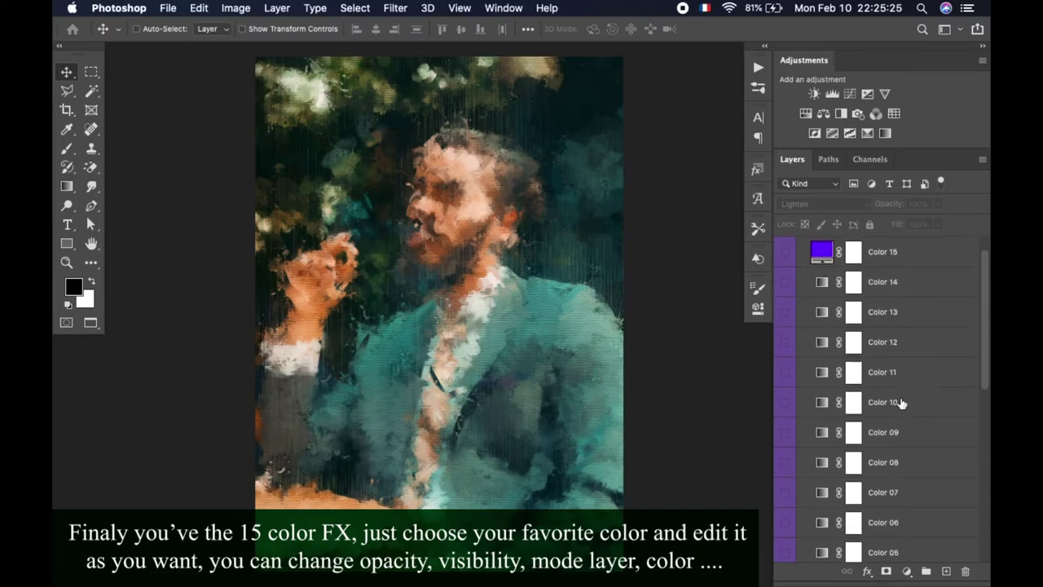
pyautogui.scroll(-3, 888, 424)
pyautogui.scroll(-2, 868, 461)
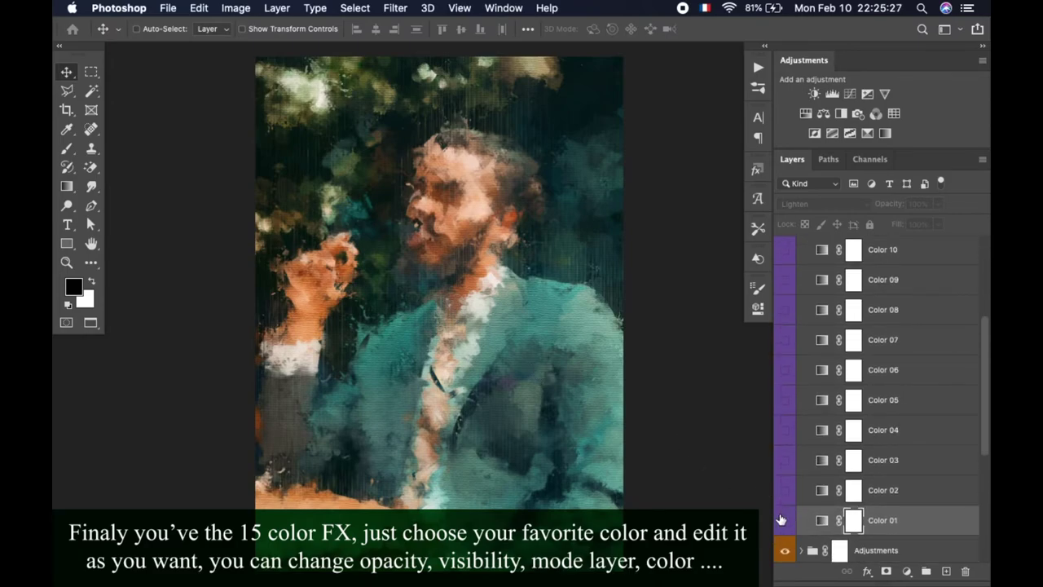
# Preview the Color 01 through Color 06 tints one at a time, hiding each afterwards.
pyautogui.click(784, 520)
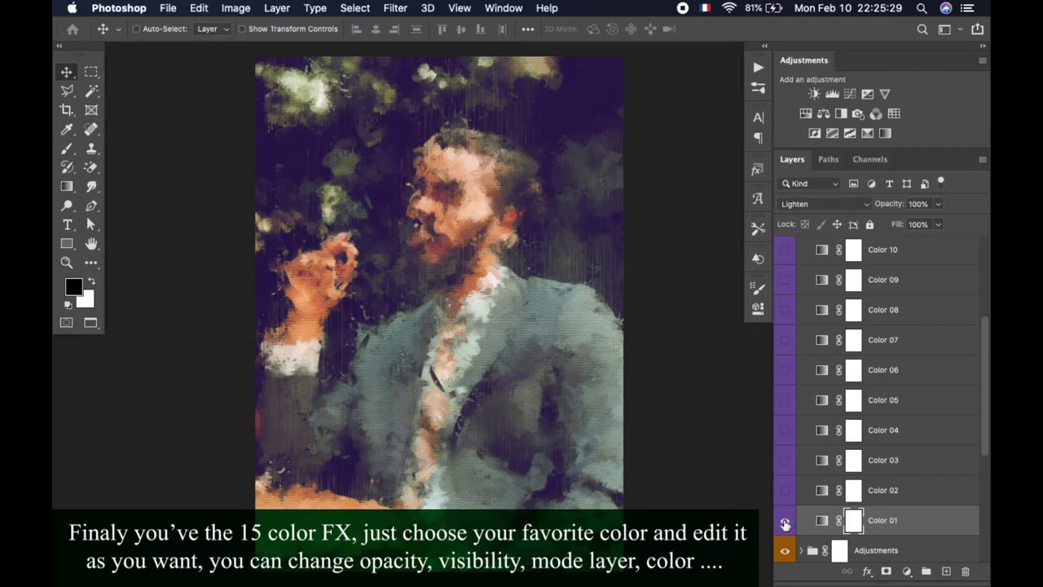
pyautogui.click(785, 520)
pyautogui.click(784, 491)
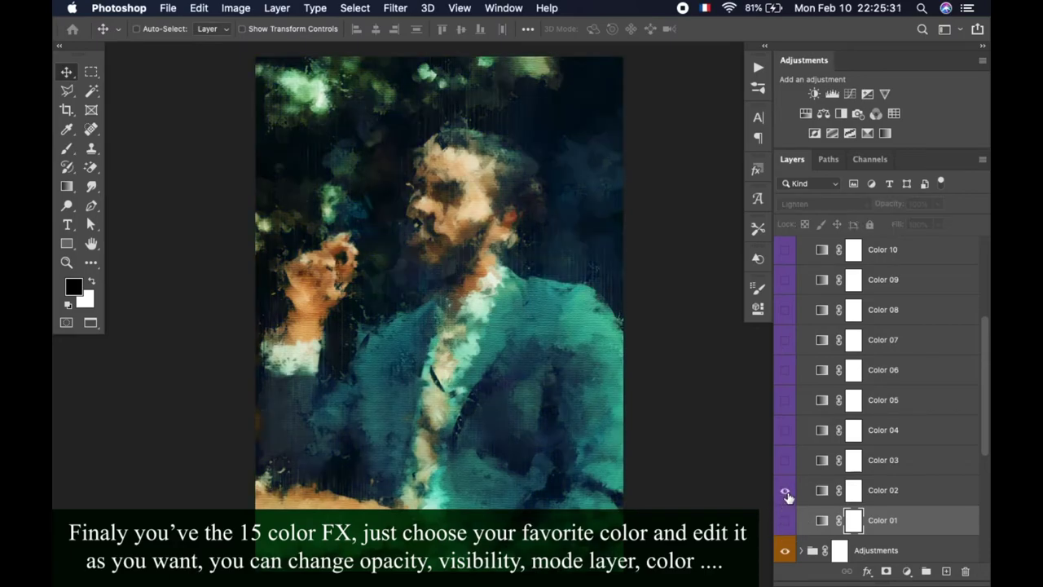
pyautogui.click(784, 490)
pyautogui.click(785, 460)
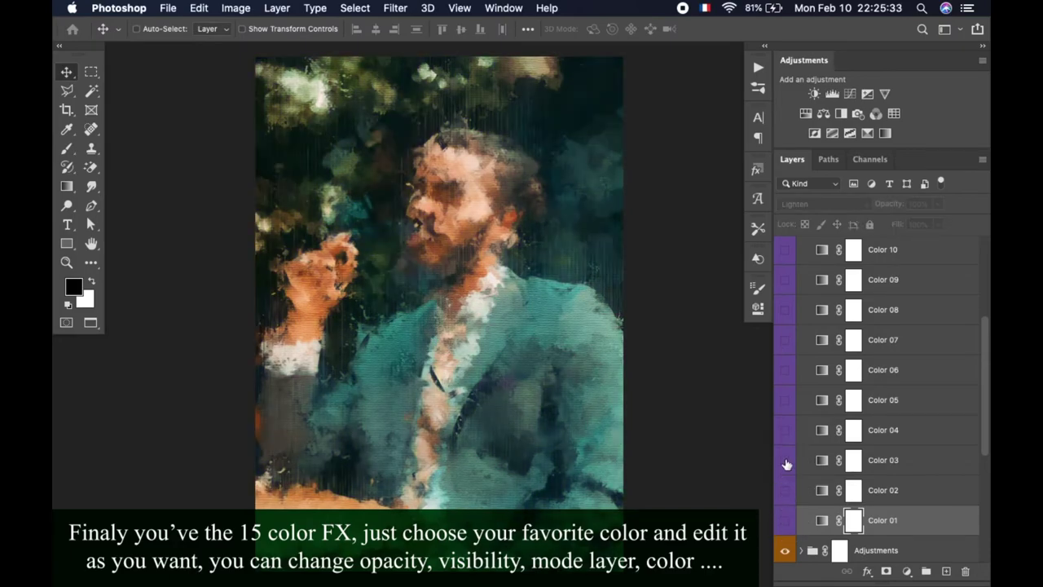
pyautogui.click(784, 460)
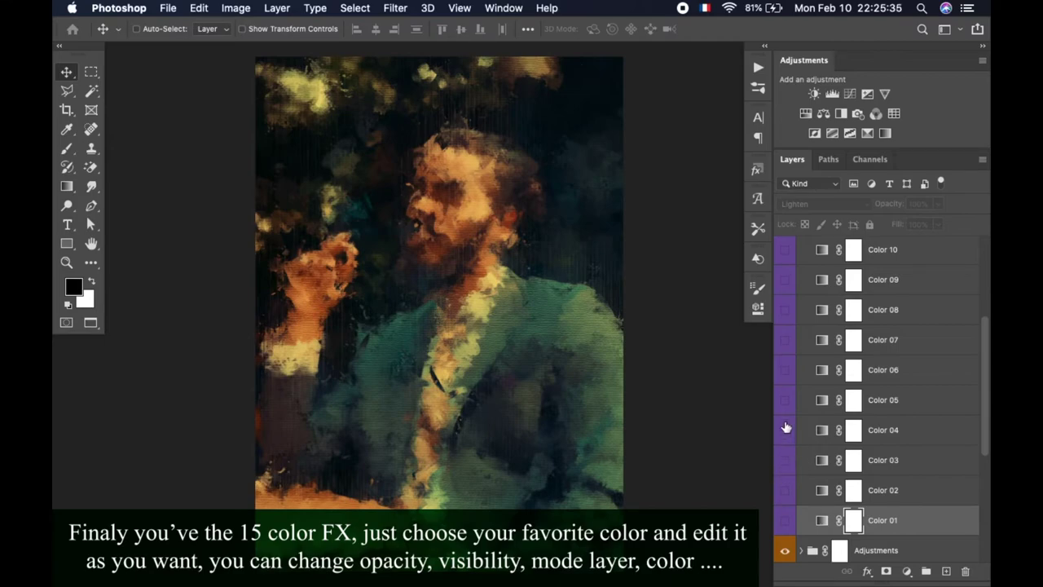
pyautogui.click(785, 430)
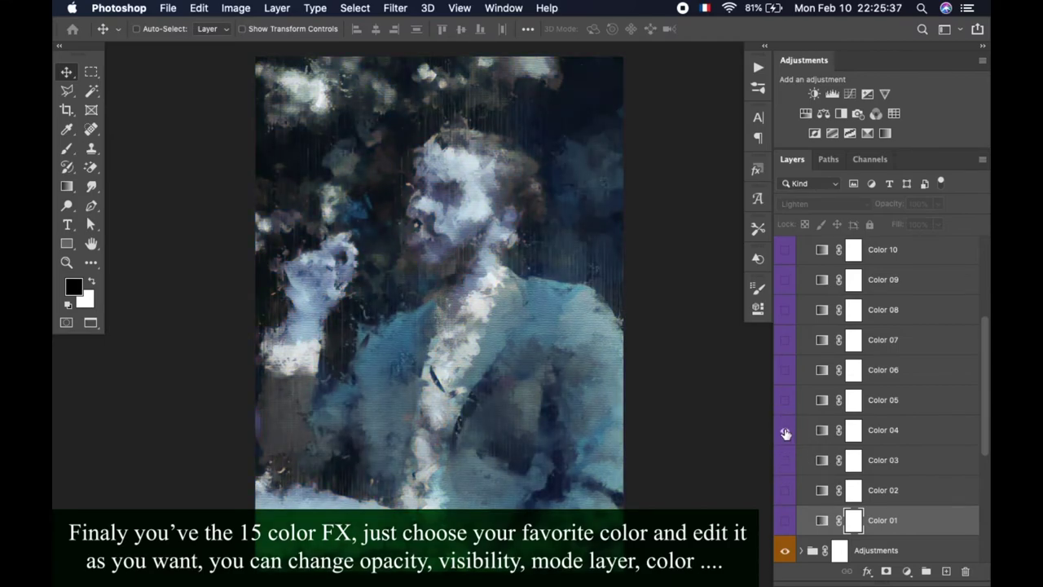
pyautogui.click(785, 400)
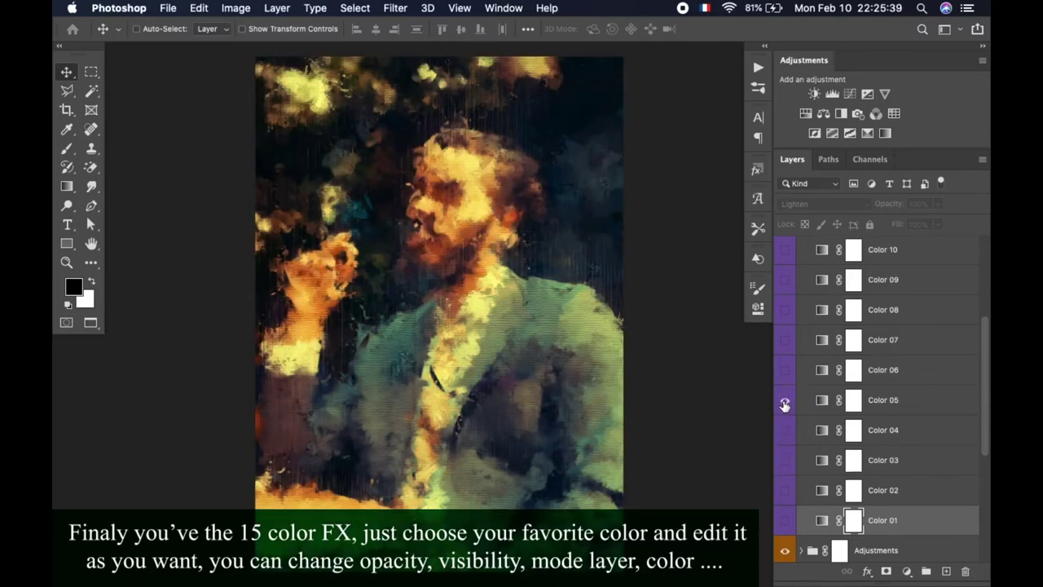
pyautogui.click(784, 400)
pyautogui.click(787, 371)
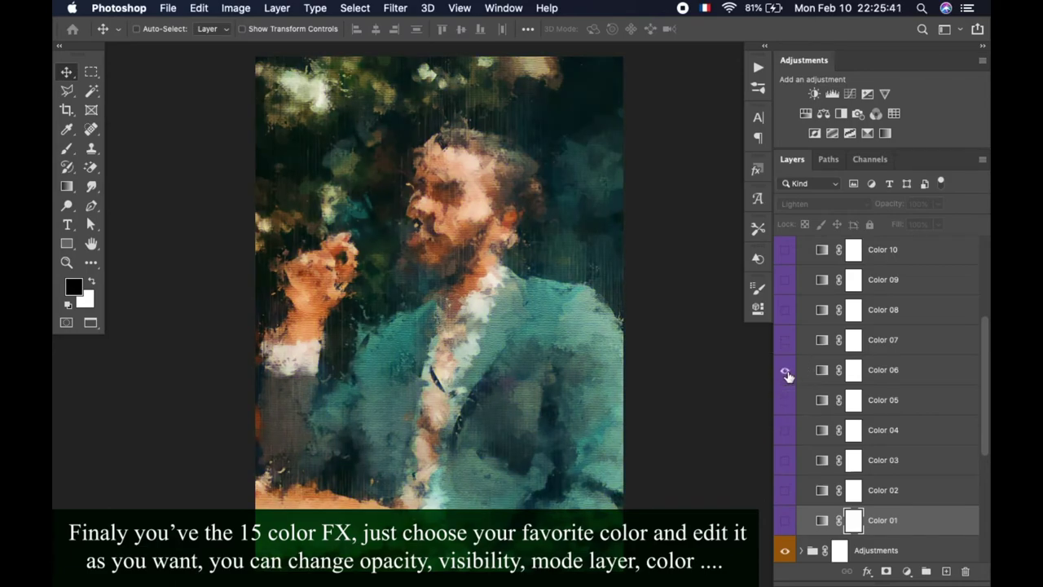
pyautogui.click(787, 371)
# Preview and hide the Color 07, Color 08 and Color 09 tints in turn.
pyautogui.click(785, 342)
pyautogui.click(785, 343)
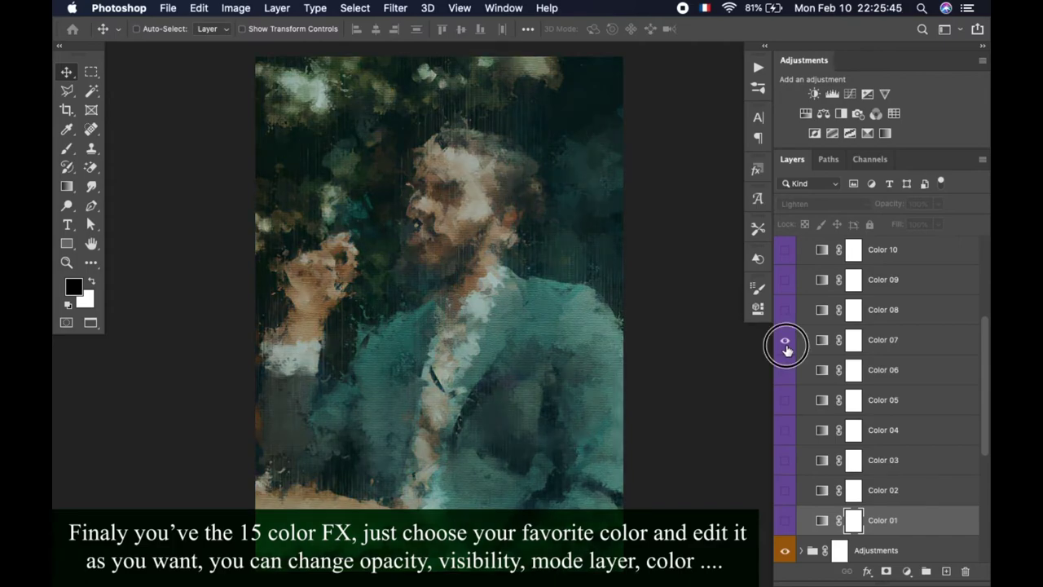
pyautogui.click(787, 313)
pyautogui.click(786, 312)
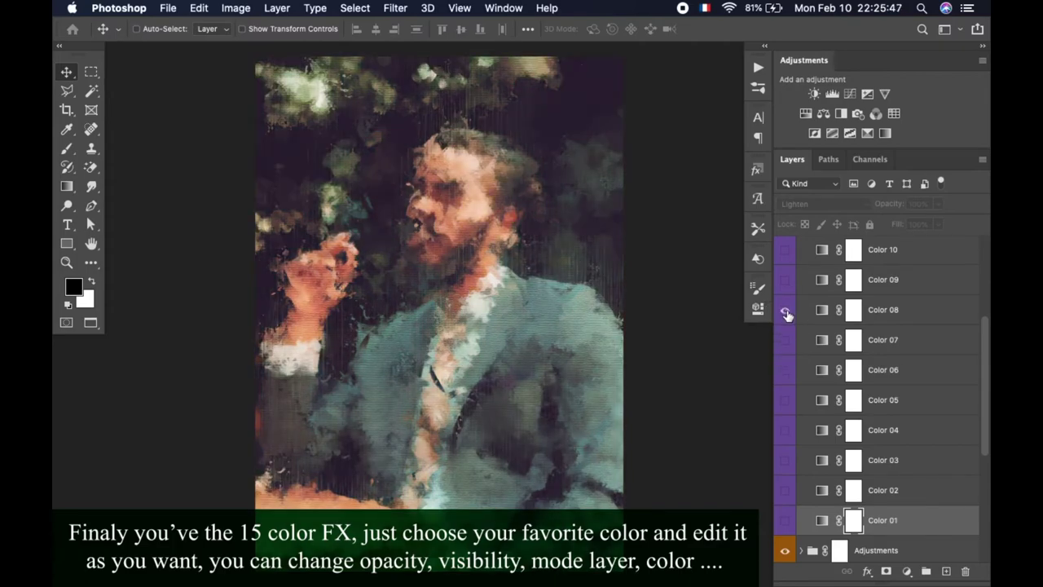
pyautogui.click(785, 282)
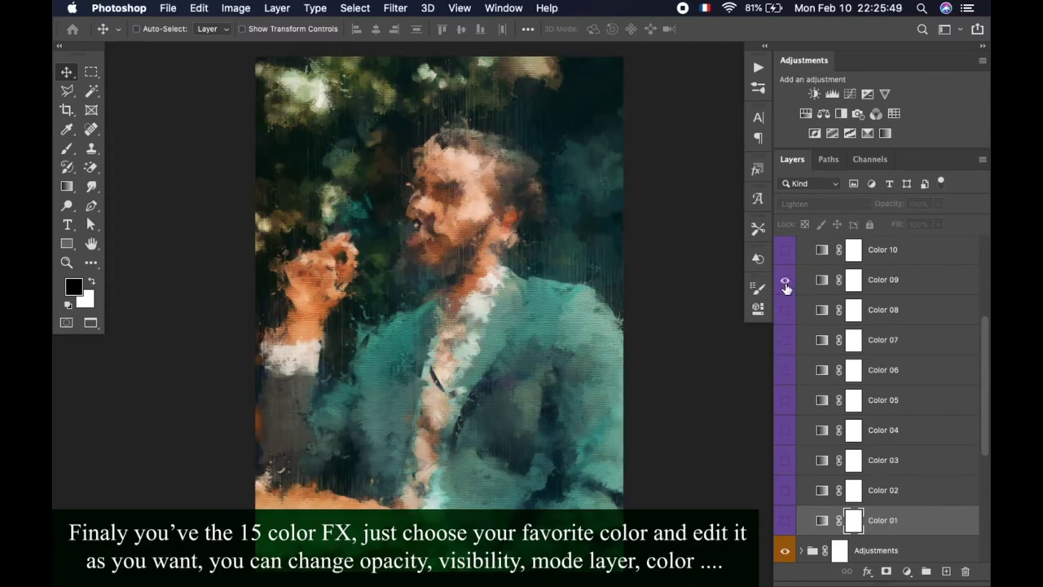
pyautogui.click(787, 370)
pyautogui.scroll(5, 794, 367)
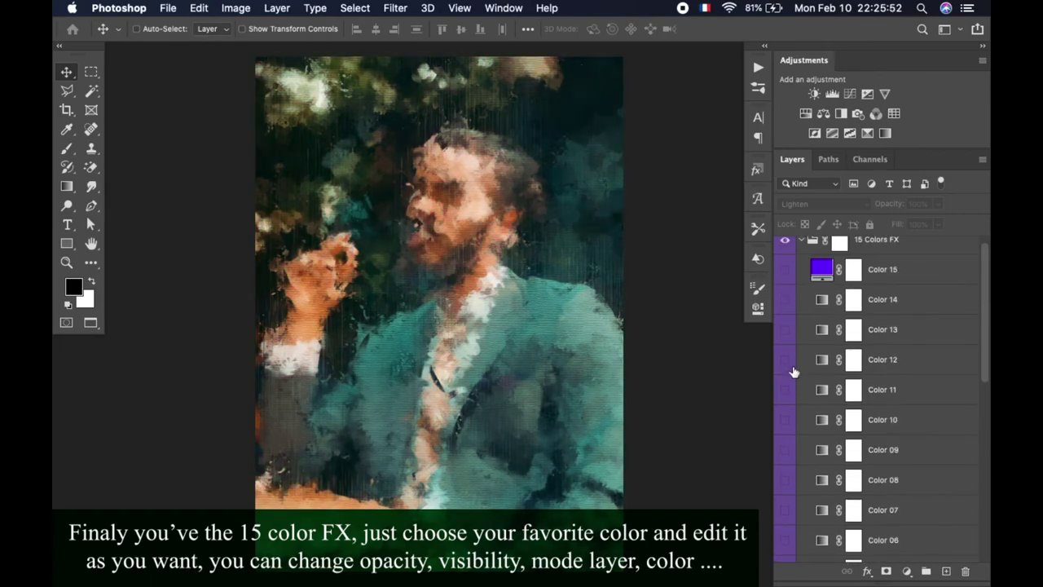
# Preview Color 10 through Color 14, then leave the purple Color 15 tint on and selected.
pyautogui.click(785, 425)
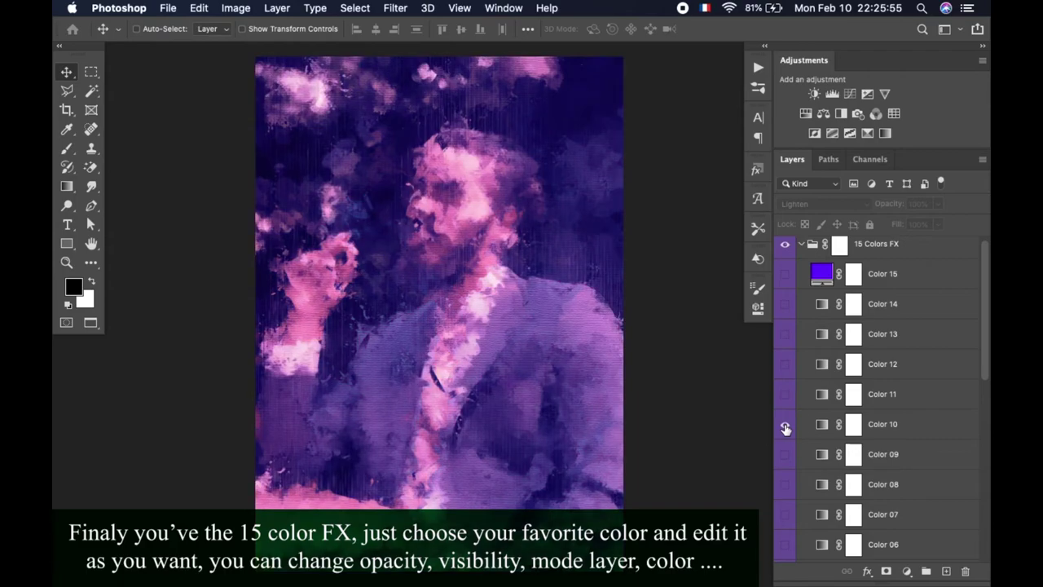
pyautogui.click(785, 396)
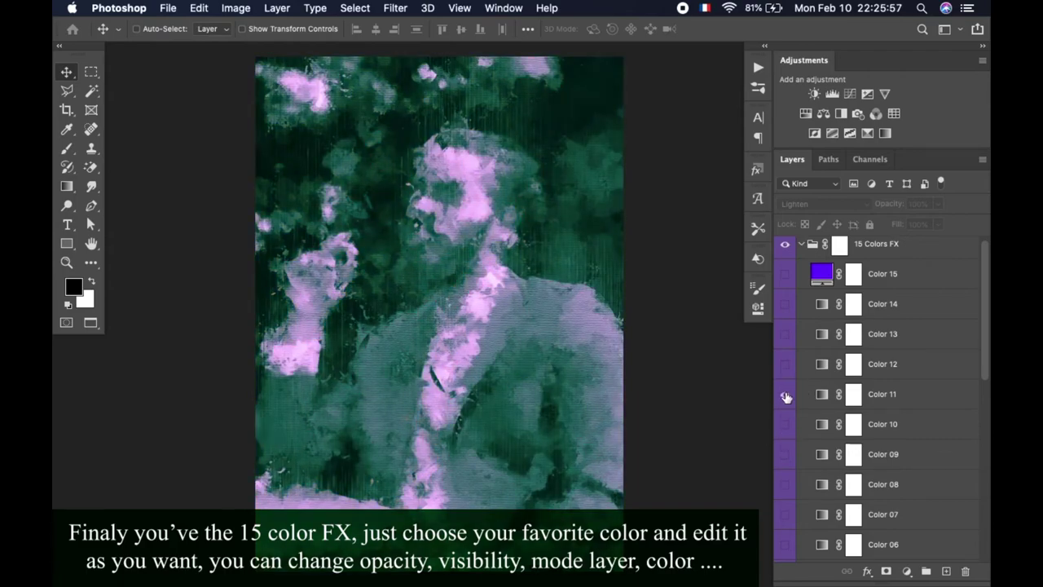
pyautogui.click(785, 366)
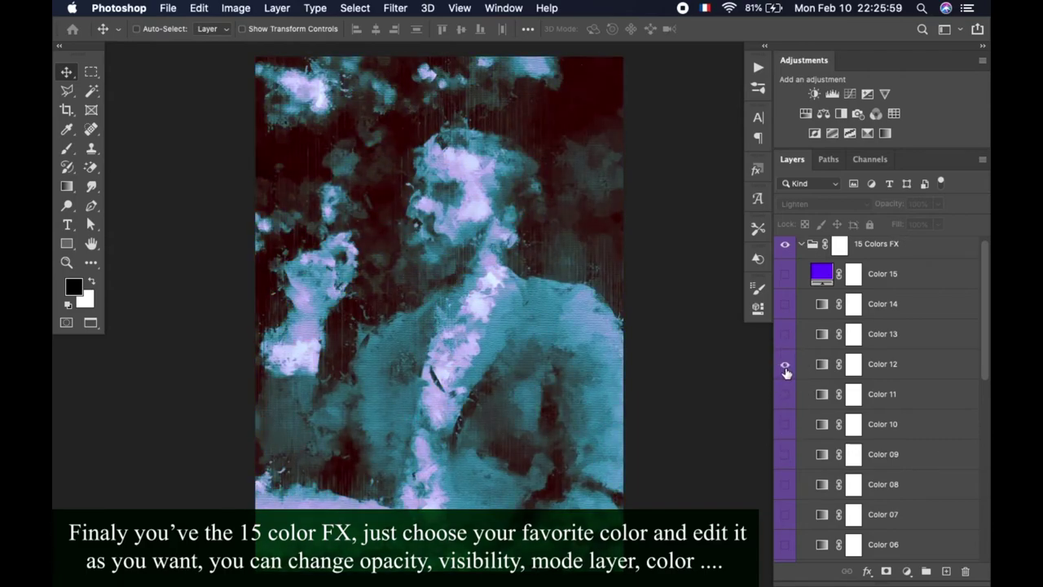
pyautogui.click(785, 339)
pyautogui.click(785, 339)
pyautogui.click(785, 306)
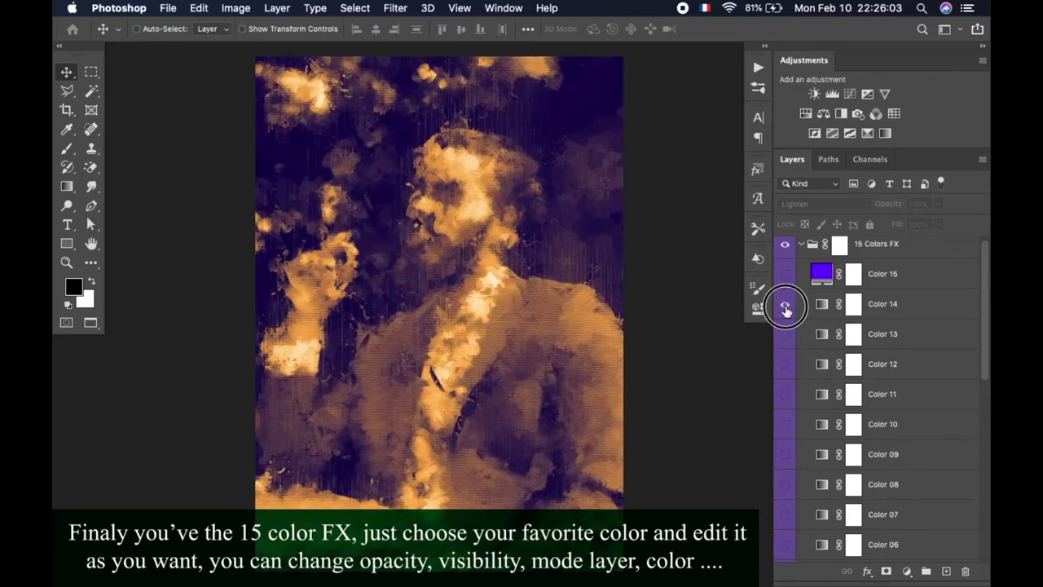
pyautogui.click(786, 306)
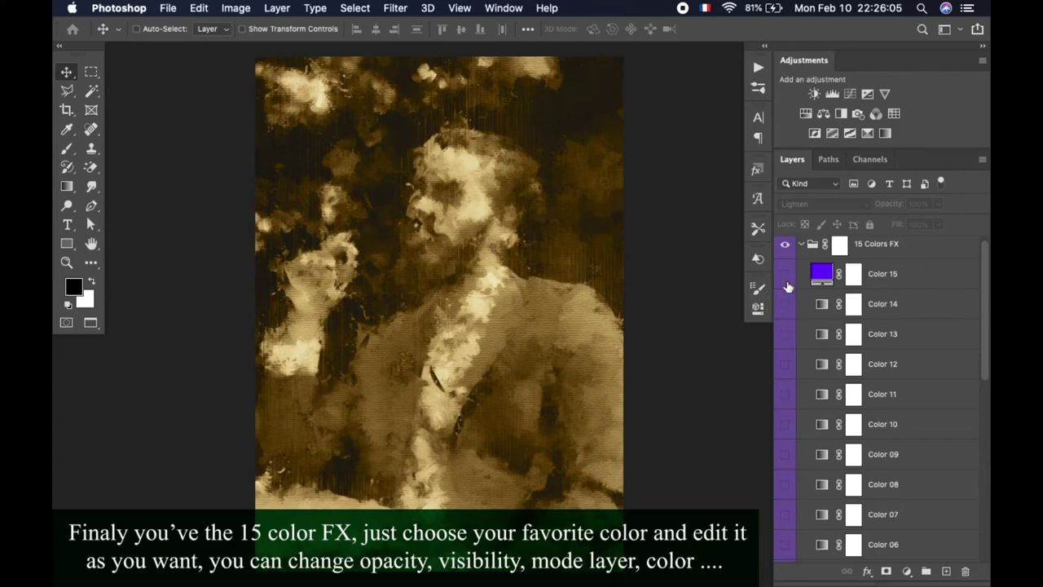
pyautogui.click(785, 275)
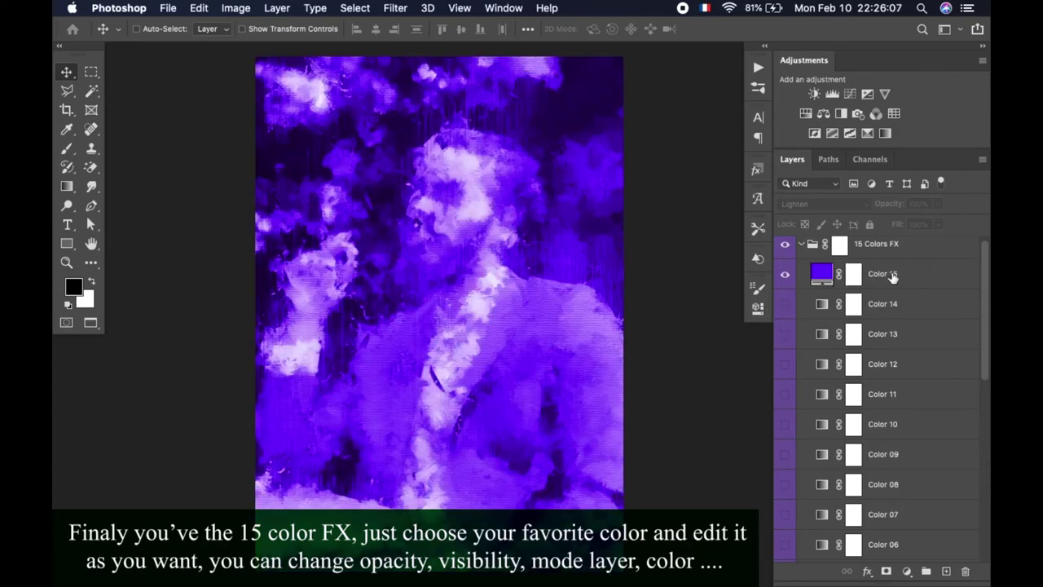
pyautogui.click(881, 277)
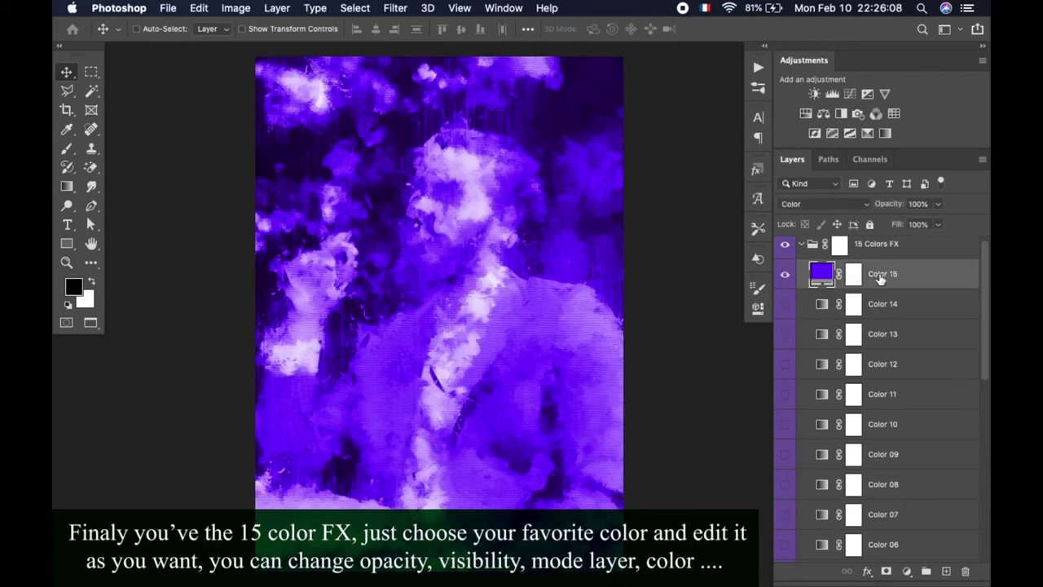
# Recolor the Color 15 fill from purple to dark teal #0f565c.
pyautogui.doubleClick(821, 277)
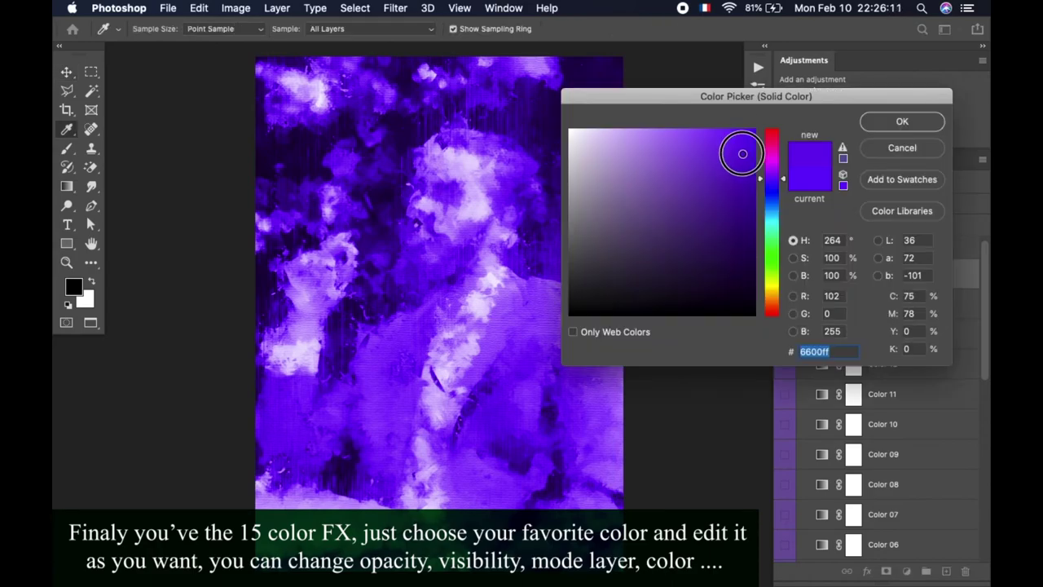
pyautogui.moveTo(742, 153)
pyautogui.mouseDown()
pyautogui.moveTo(710, 235)
pyautogui.moveTo(624, 158)
pyautogui.moveTo(725, 111)
pyautogui.moveTo(725, 163)
pyautogui.moveTo(691, 212)
pyautogui.moveTo(731, 185)
pyautogui.mouseUp()
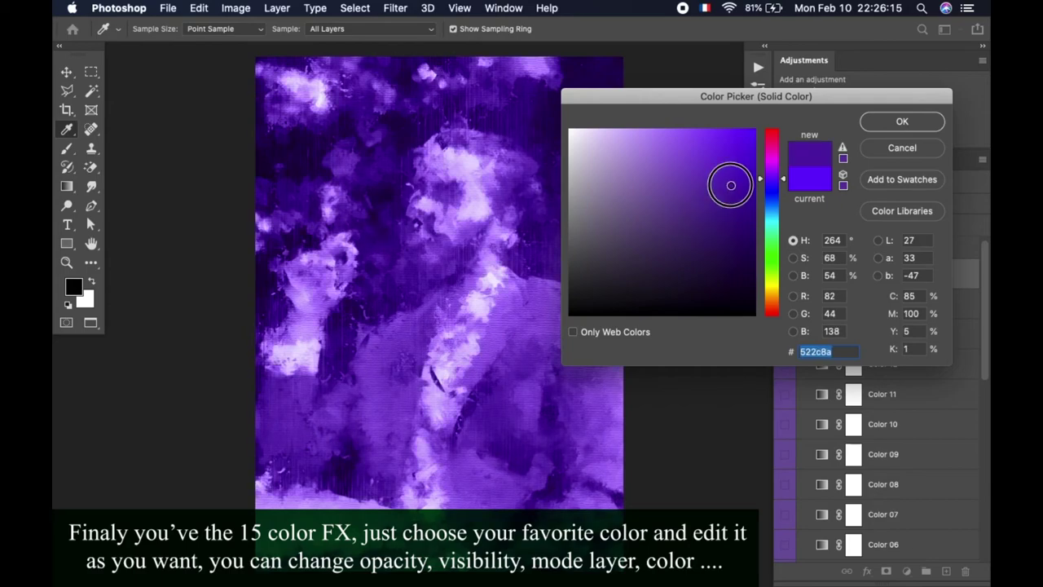
pyautogui.moveTo(771, 151); pyautogui.dragTo(770, 220)
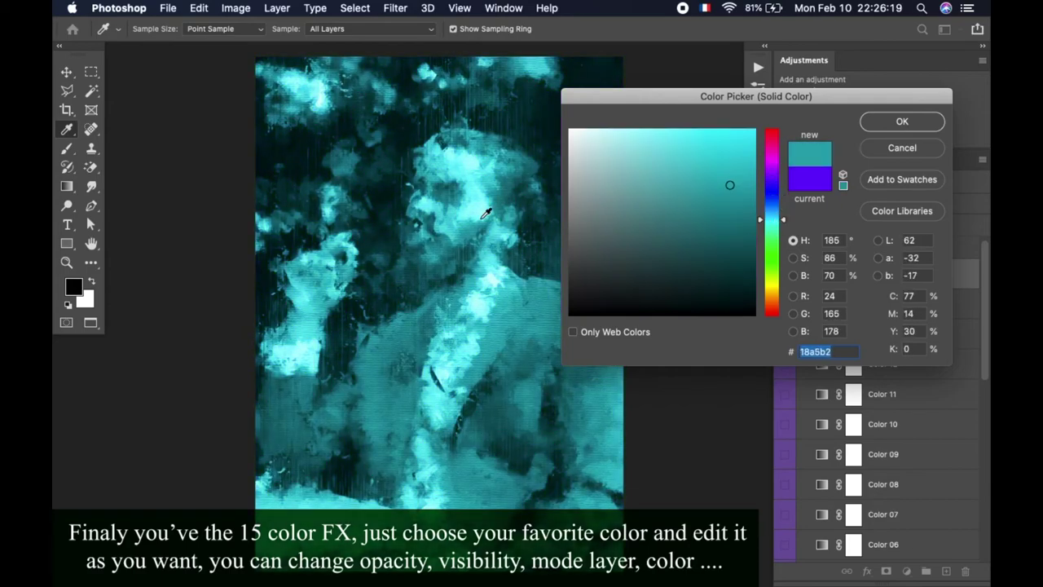
pyautogui.moveTo(690, 185)
pyautogui.mouseDown()
pyautogui.moveTo(678, 273)
pyautogui.moveTo(617, 274)
pyautogui.moveTo(710, 285)
pyautogui.moveTo(724, 239)
pyautogui.moveTo(726, 249)
pyautogui.mouseUp()
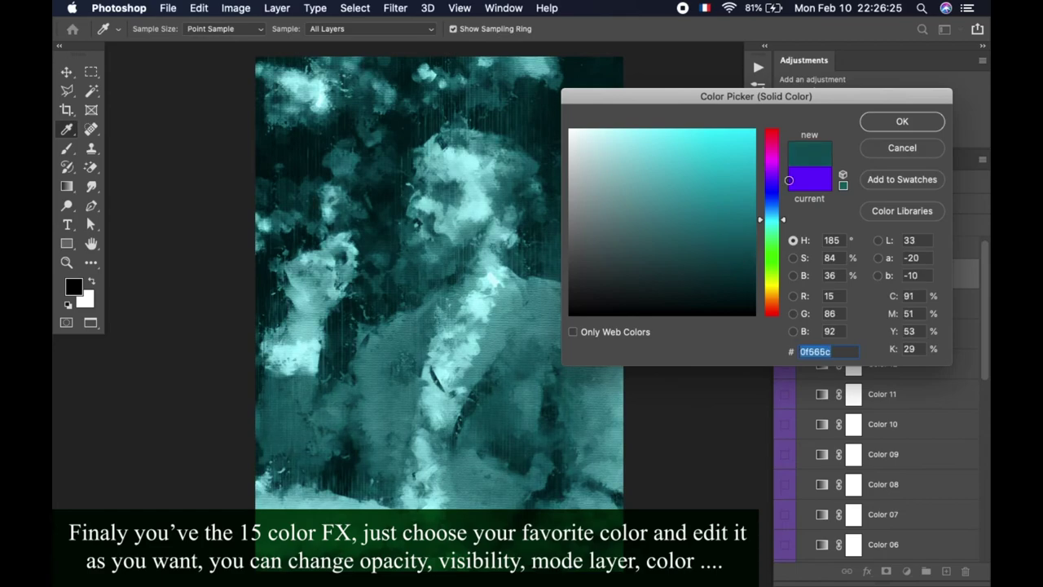
pyautogui.click(902, 122)
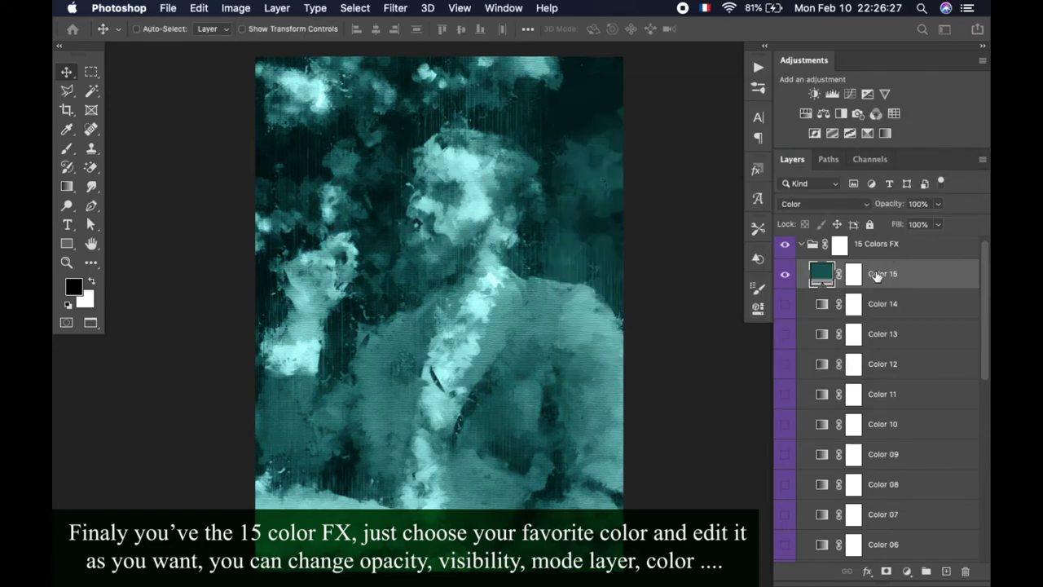
# With a brush of about 444 px, paint Color 15's mask black over the face, hand and chest.
pyautogui.click(852, 273)
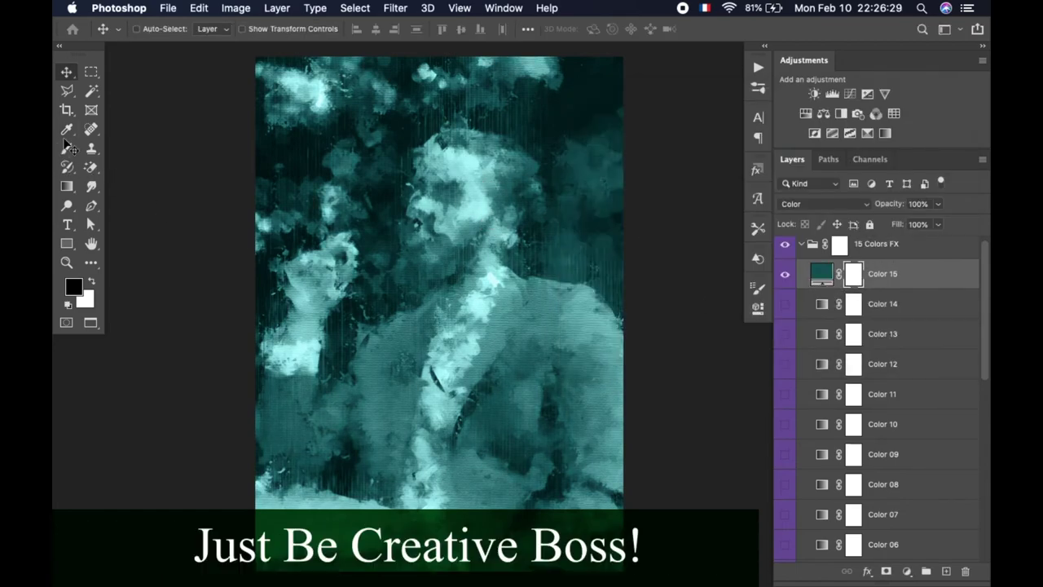
pyautogui.press('b')
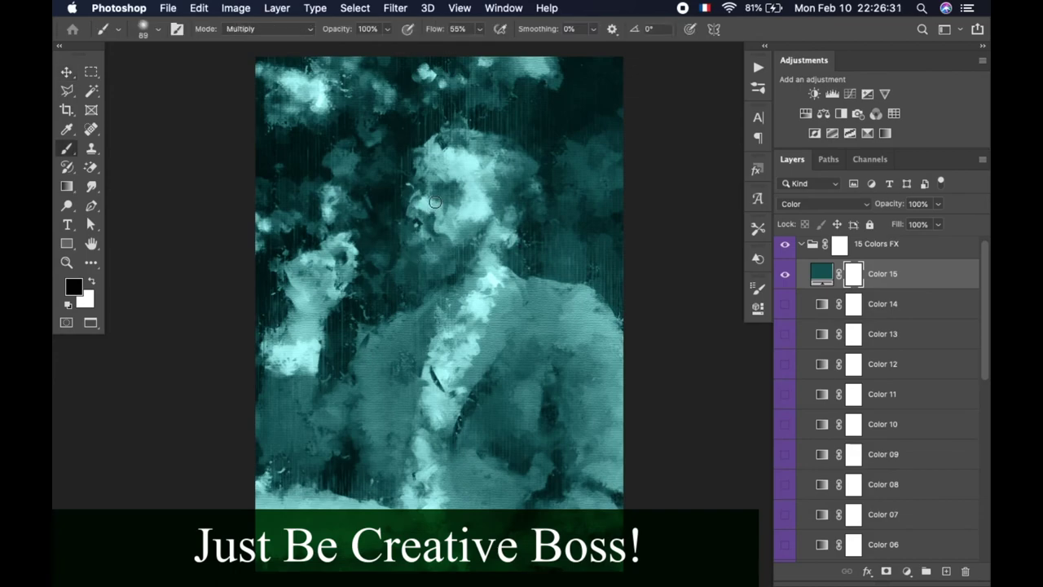
pyautogui.rightClick(440, 203)
pyautogui.moveTo(551, 236); pyautogui.dragTo(608, 237)
pyautogui.press('Return')
pyautogui.moveTo(440, 187)
pyautogui.mouseDown()
pyautogui.moveTo(428, 163)
pyautogui.moveTo(495, 139)
pyautogui.moveTo(484, 217)
pyautogui.moveTo(540, 302)
pyautogui.moveTo(575, 318)
pyautogui.moveTo(559, 315)
pyautogui.moveTo(598, 431)
pyautogui.moveTo(597, 497)
pyautogui.moveTo(480, 514)
pyautogui.moveTo(326, 422)
pyautogui.moveTo(304, 334)
pyautogui.moveTo(335, 261)
pyautogui.moveTo(285, 424)
pyautogui.moveTo(457, 326)
pyautogui.moveTo(406, 386)
pyautogui.moveTo(547, 408)
pyautogui.moveTo(484, 261)
pyautogui.moveTo(431, 233)
pyautogui.moveTo(435, 264)
pyautogui.moveTo(500, 187)
pyautogui.moveTo(413, 372)
pyautogui.moveTo(361, 372)
pyautogui.moveTo(462, 463)
pyautogui.moveTo(489, 570)
pyautogui.mouseUp()
# Compare the painting with Color 15 on and off, then collapse and hide the 15 Colors FX group.
pyautogui.press('x')
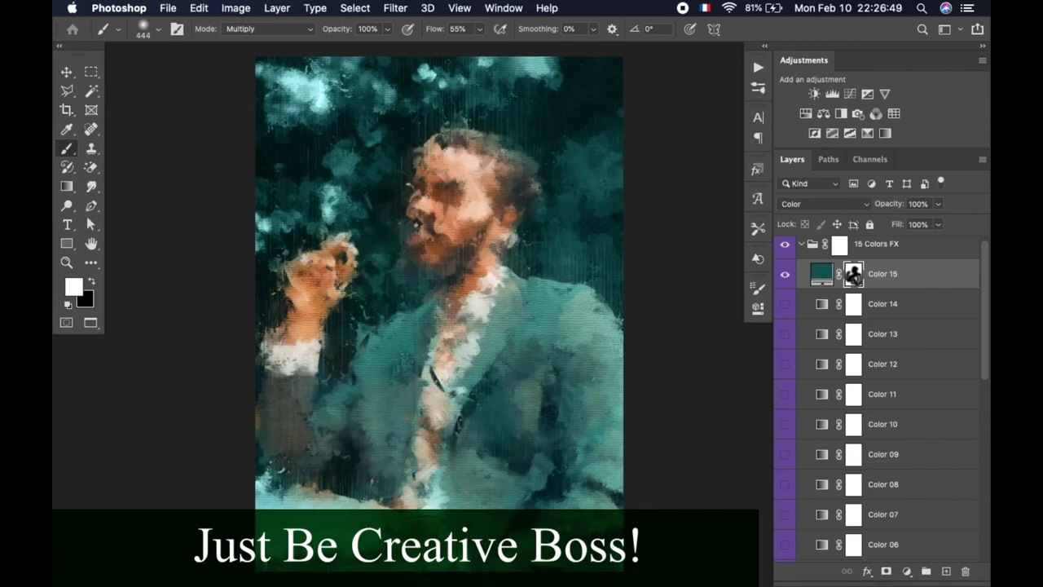
pyautogui.press('v')
pyautogui.hscroll(-3, 574, 291)
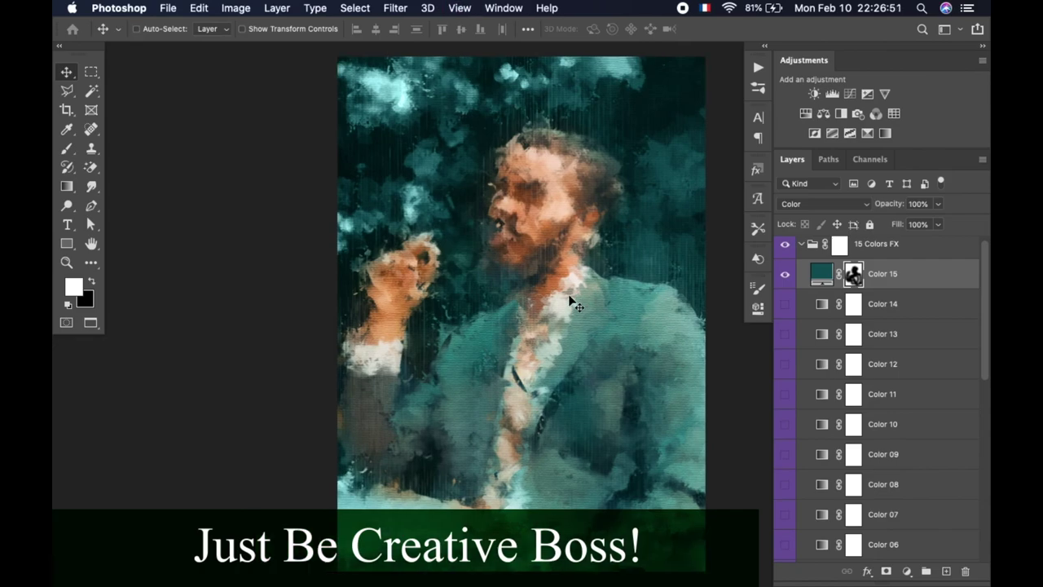
pyautogui.hscroll(5, 574, 292)
pyautogui.click(785, 275)
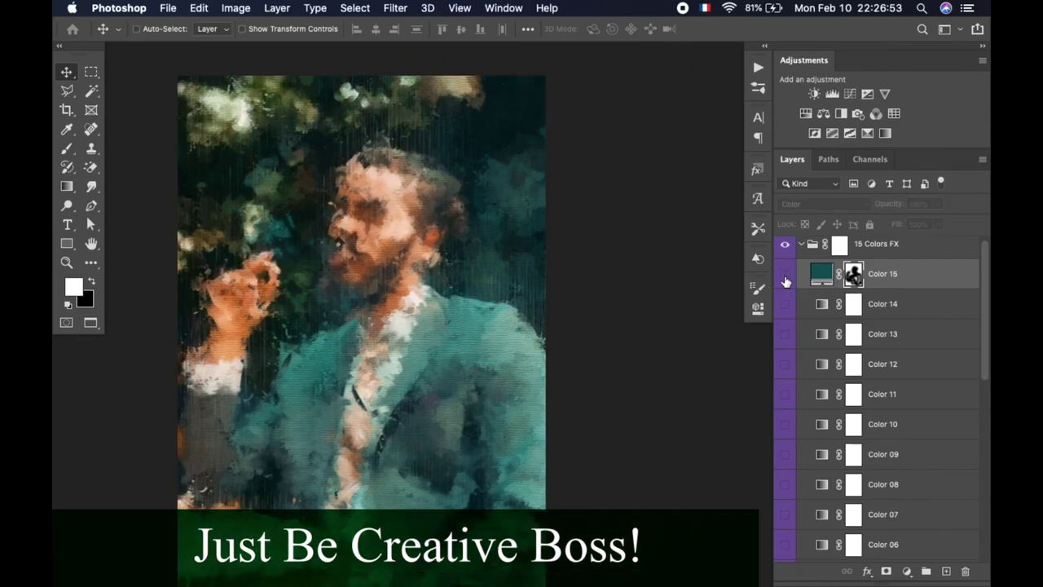
pyautogui.hscroll(-5, 606, 285)
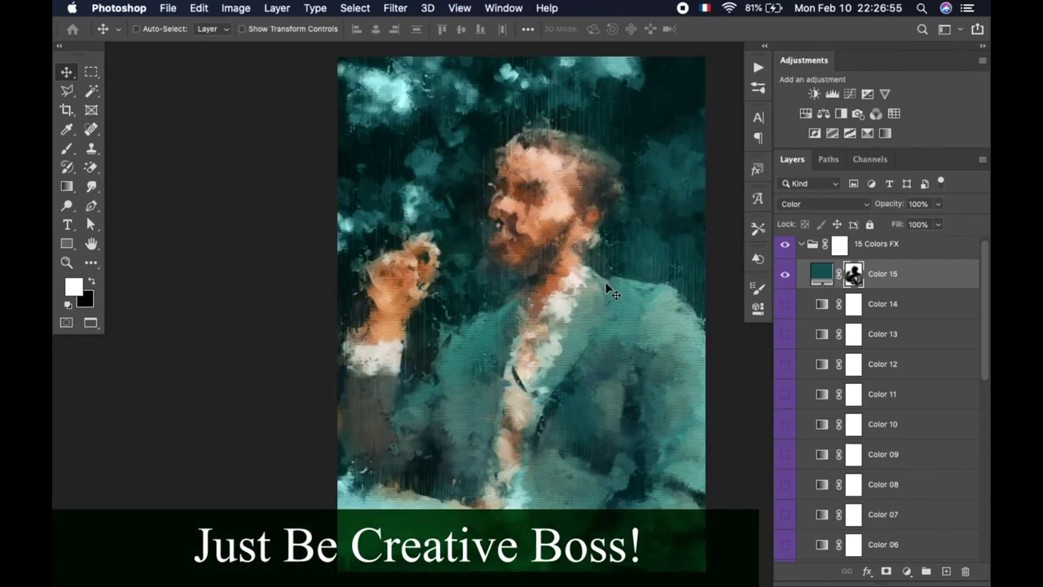
pyautogui.hscroll(3, 606, 285)
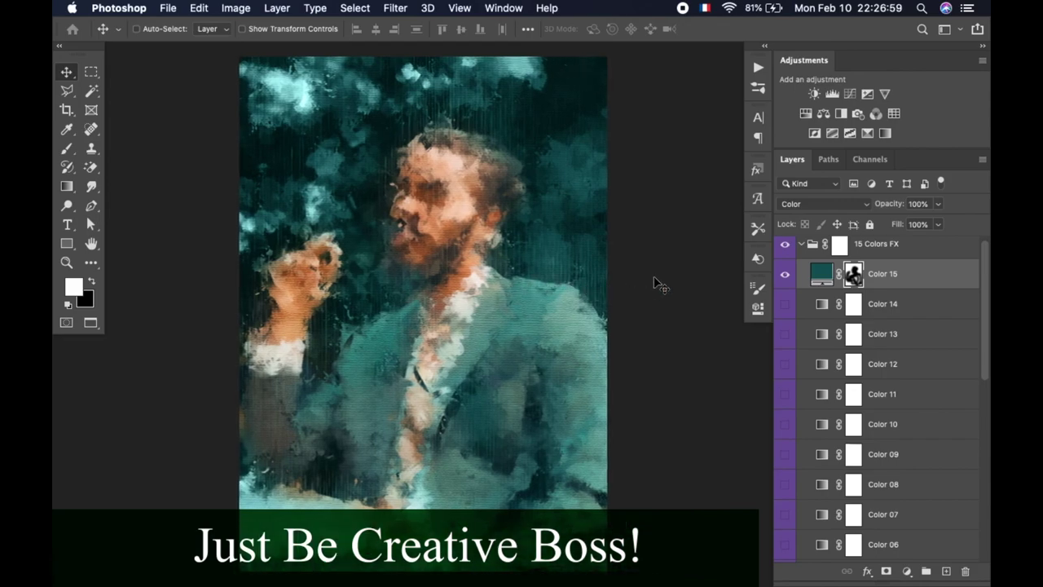
pyautogui.click(801, 244)
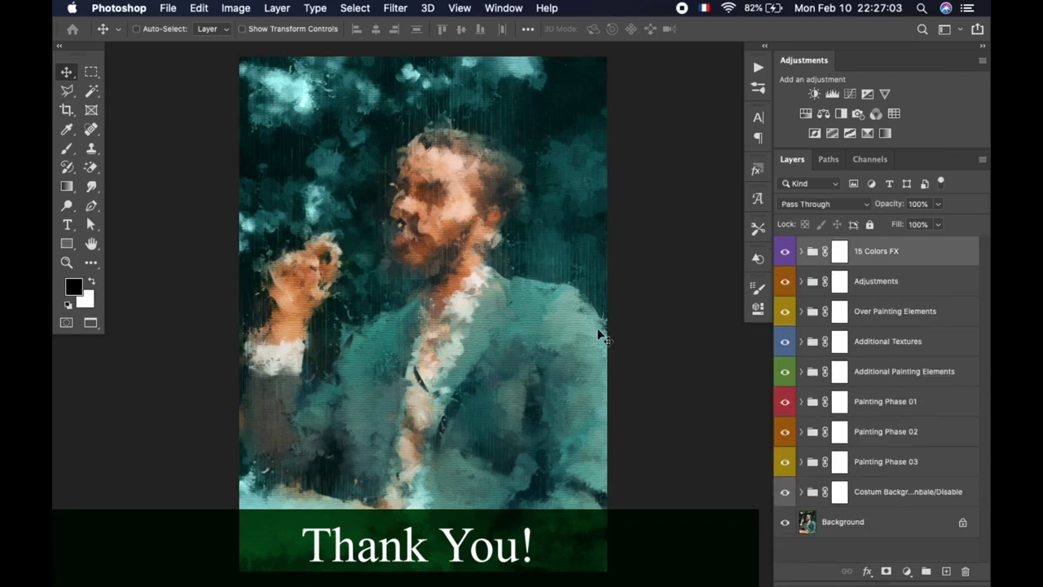
pyautogui.click(784, 251)
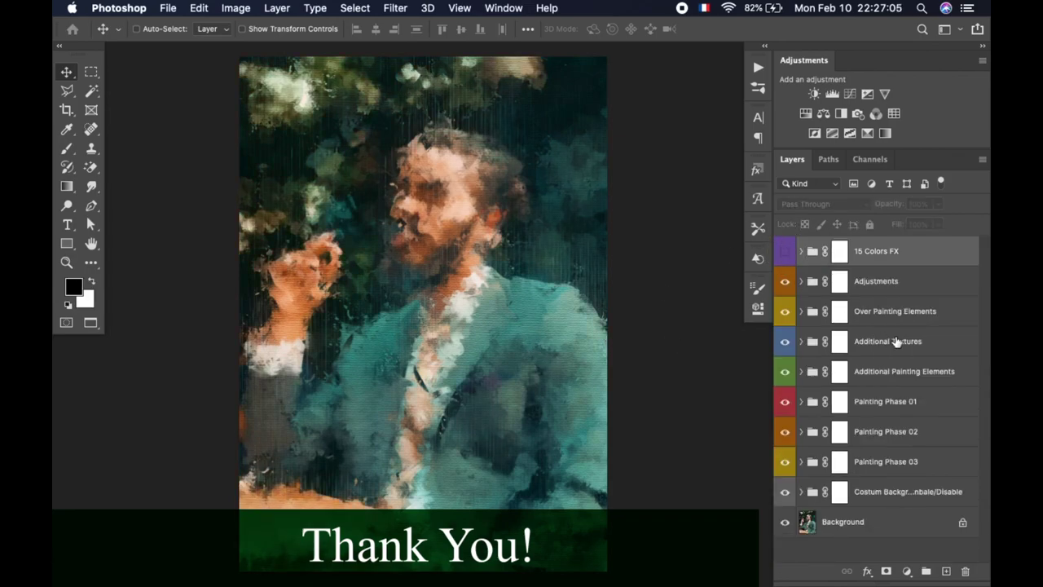